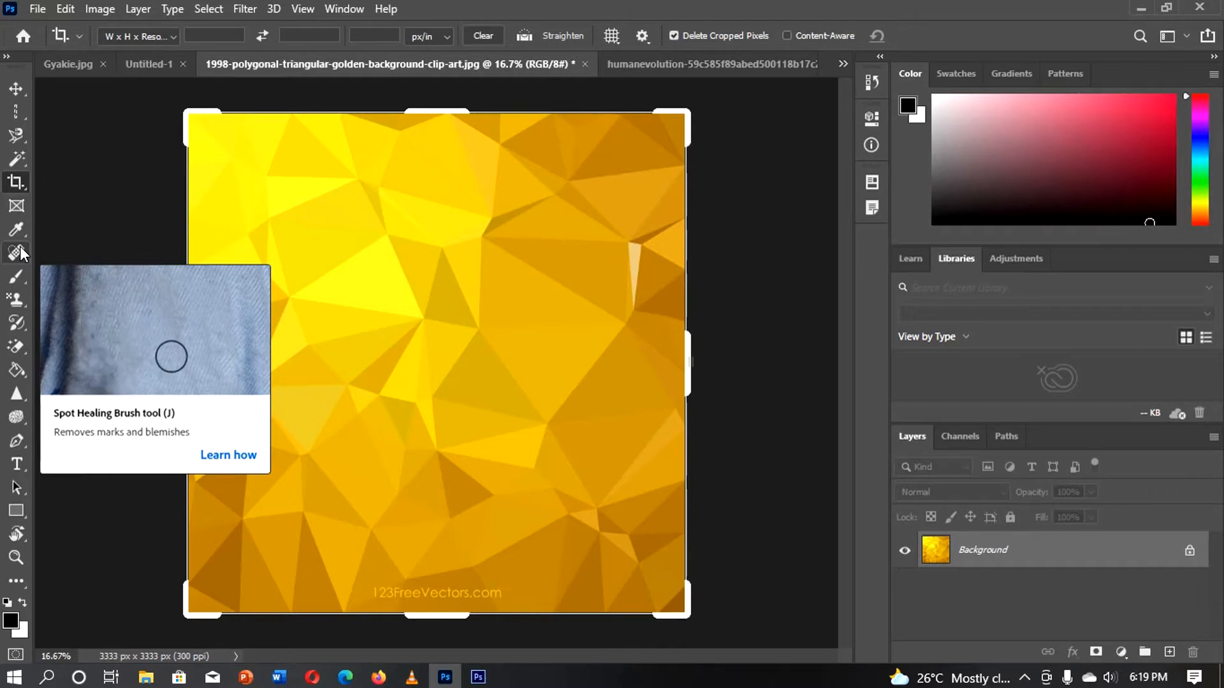
# - Crop the golden polygonal image to about 2889 x 2601 px by trimming its top, right and bottom edges, and undo the crop
pyautogui.rightClick(14, 186)
pyautogui.click(71, 182)
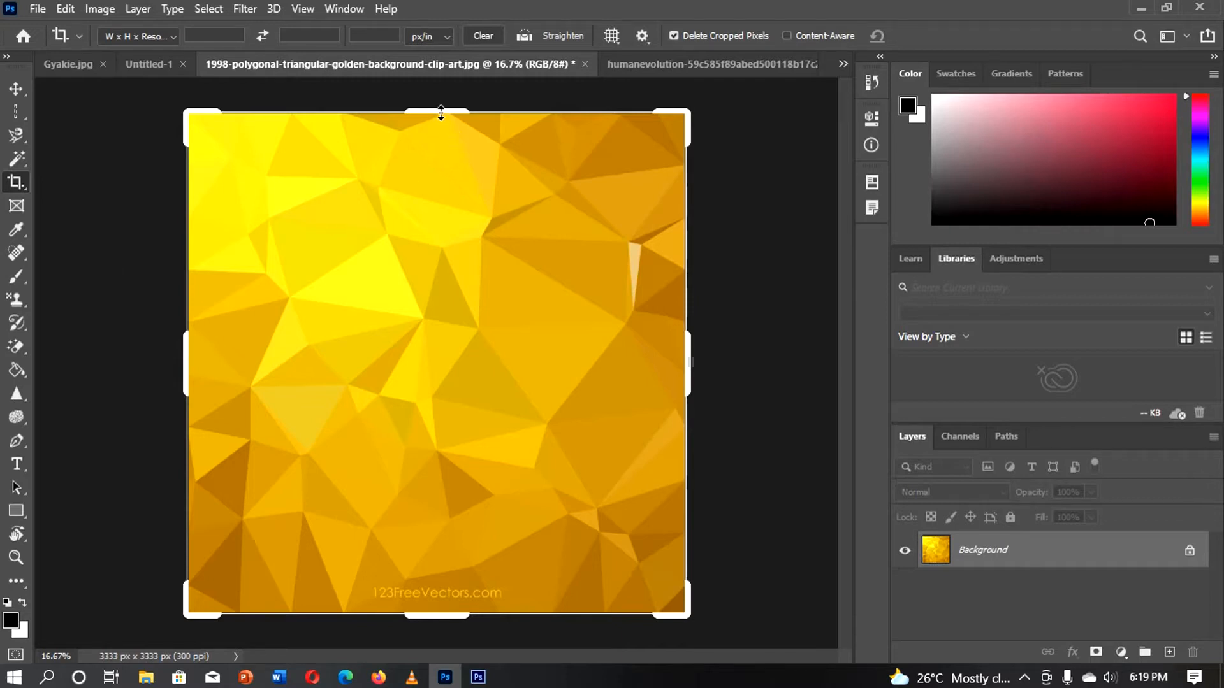
pyautogui.moveTo(440, 112); pyautogui.dragTo(444, 151)
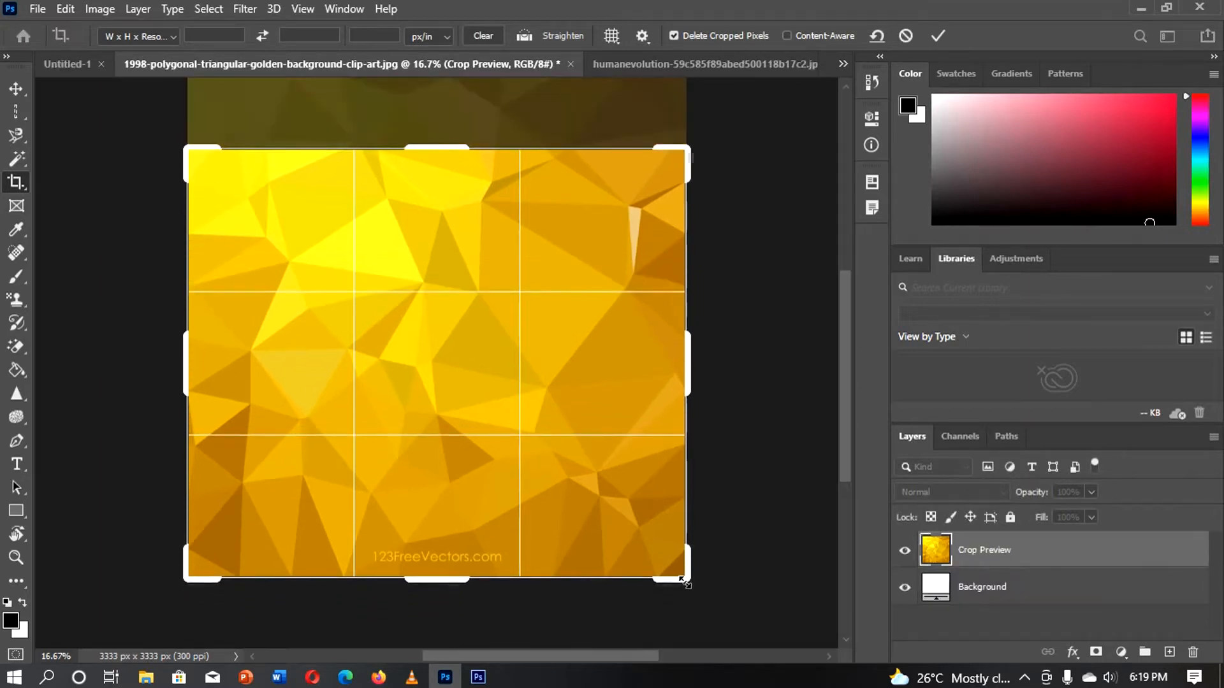
pyautogui.moveTo(682, 572); pyautogui.dragTo(650, 555)
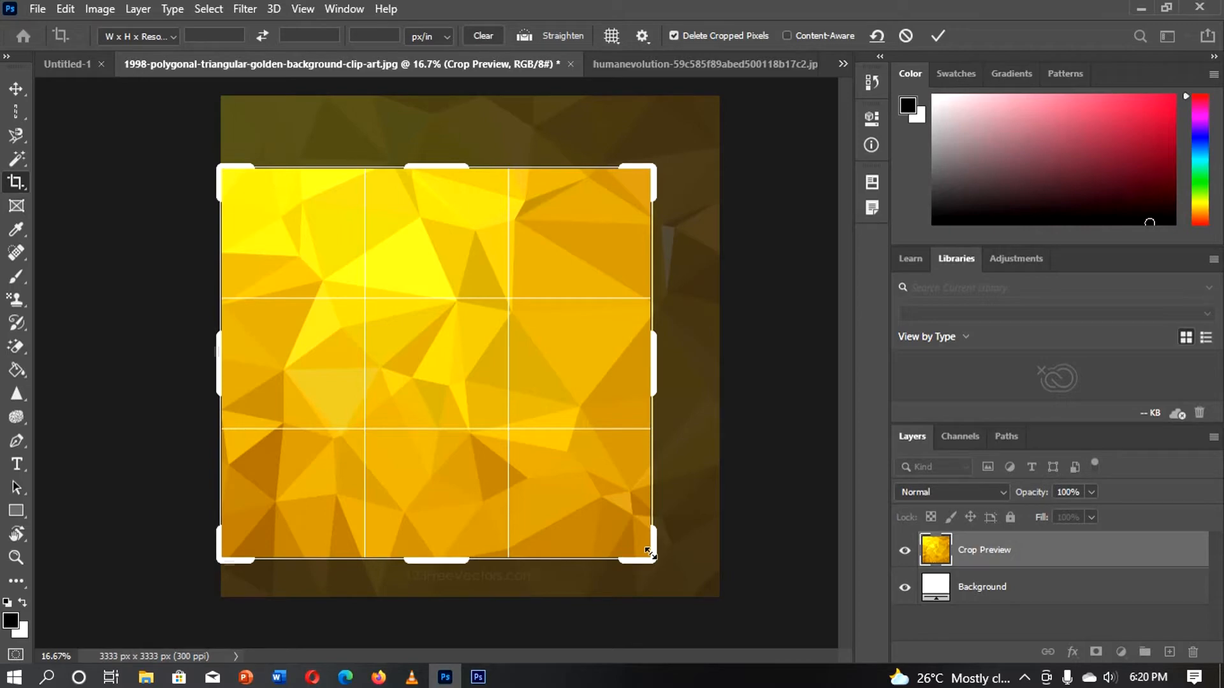
pyautogui.click(938, 37)
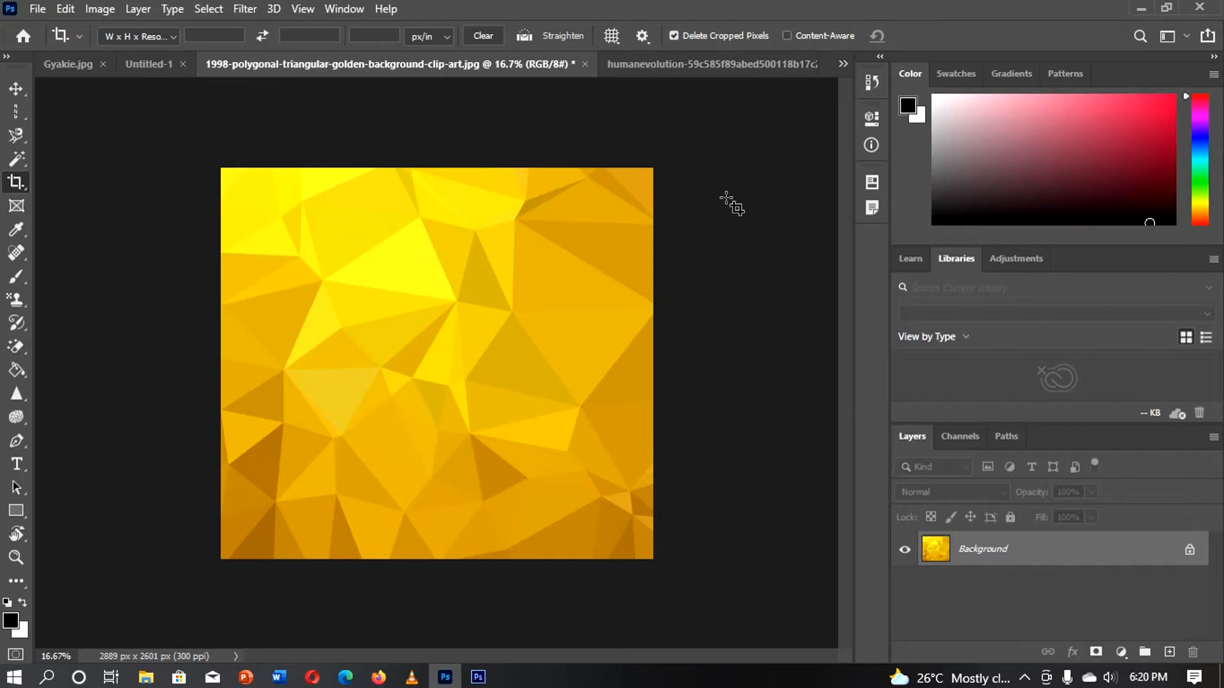
pyautogui.hotkey('ctrl', 'z')
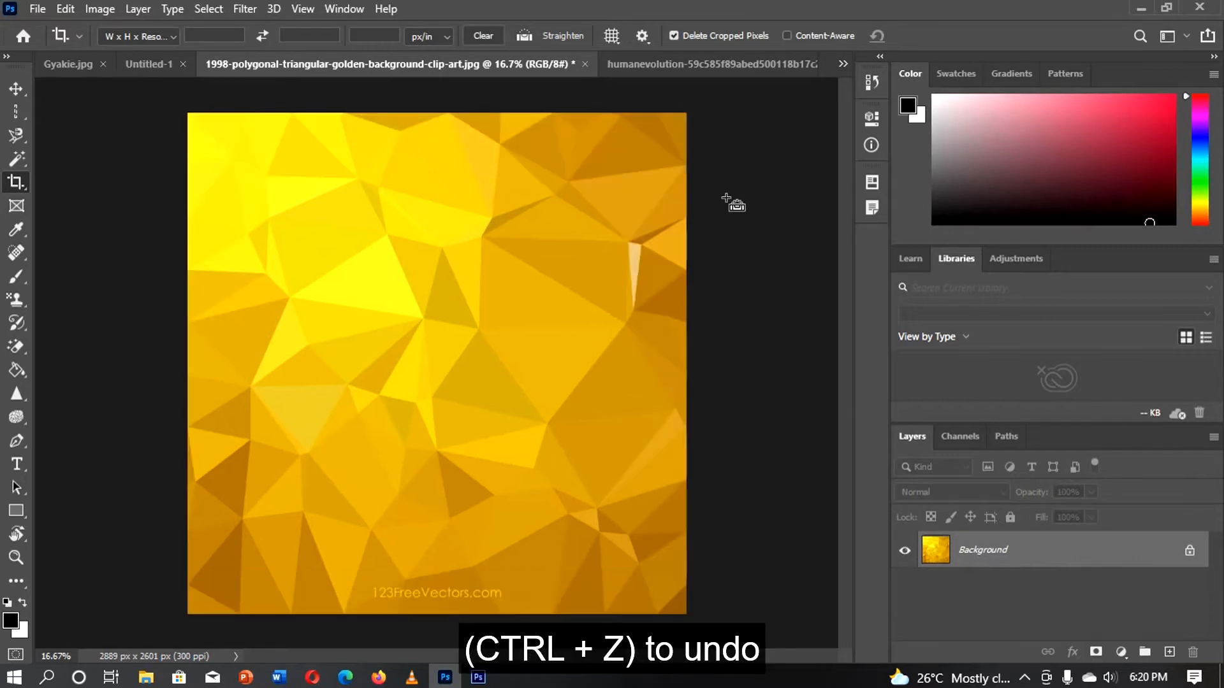
# - Perspective-crop the image with skewed upper-left and lower-right corners to about 2872 x 3074 px, and undo it
pyautogui.rightClick(16, 185)
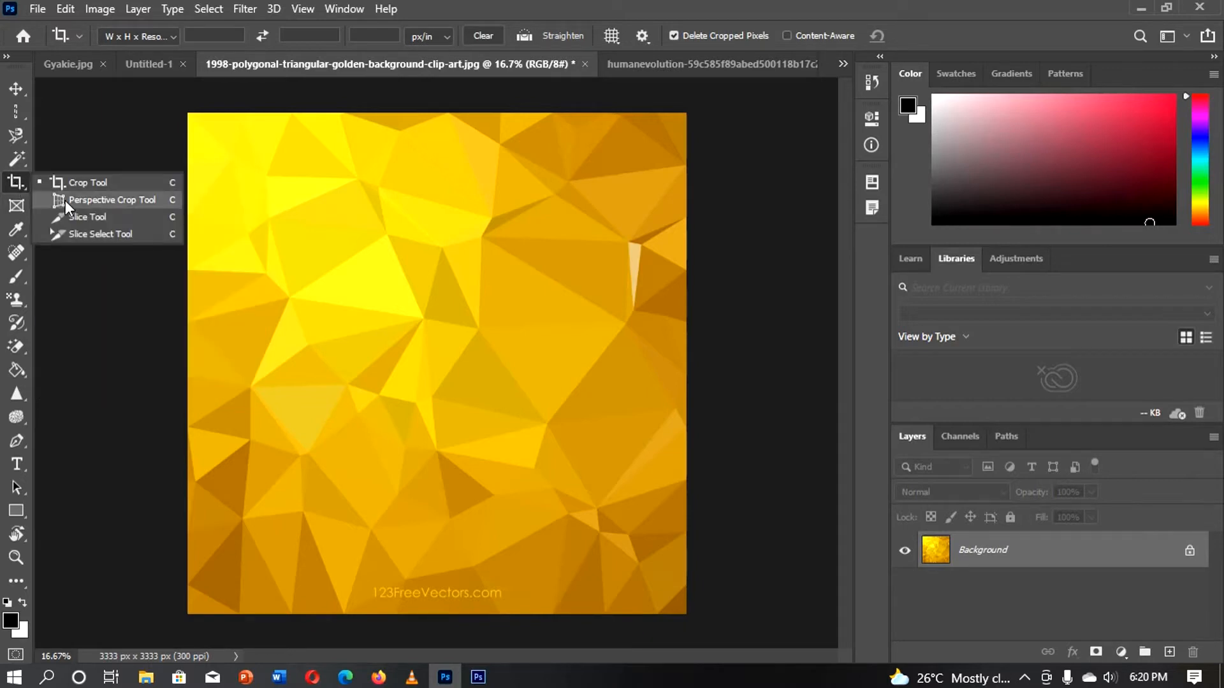
pyautogui.click(66, 200)
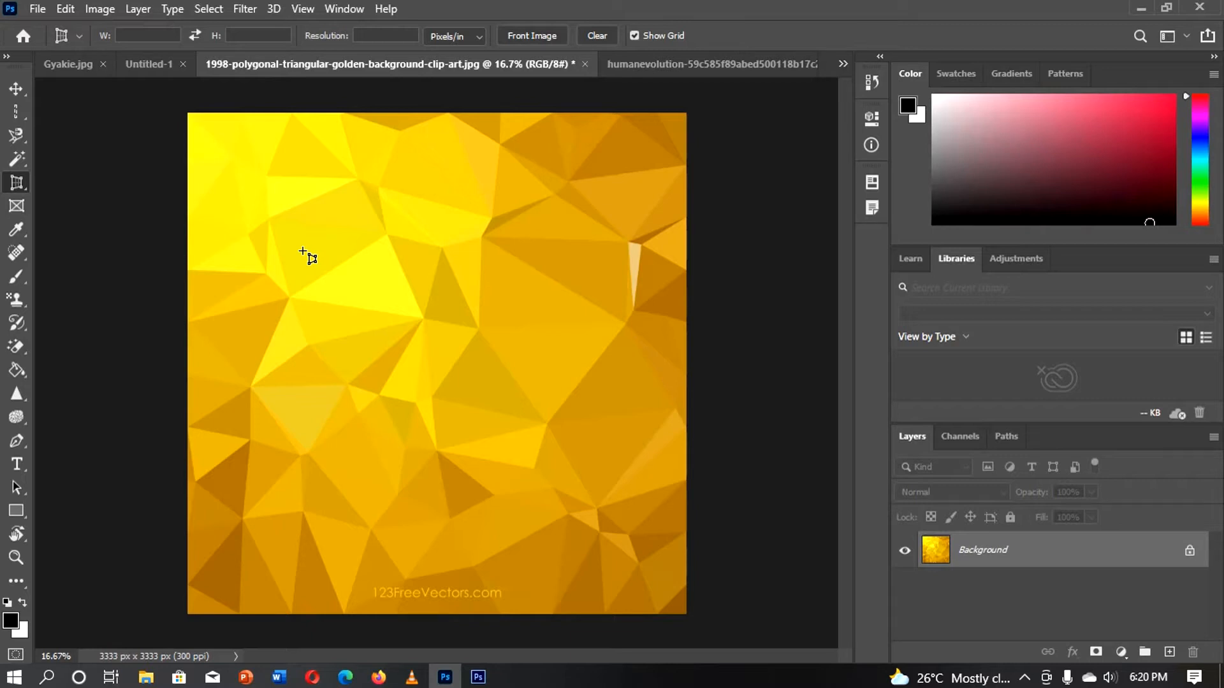
pyautogui.moveTo(246, 157); pyautogui.dragTo(660, 585)
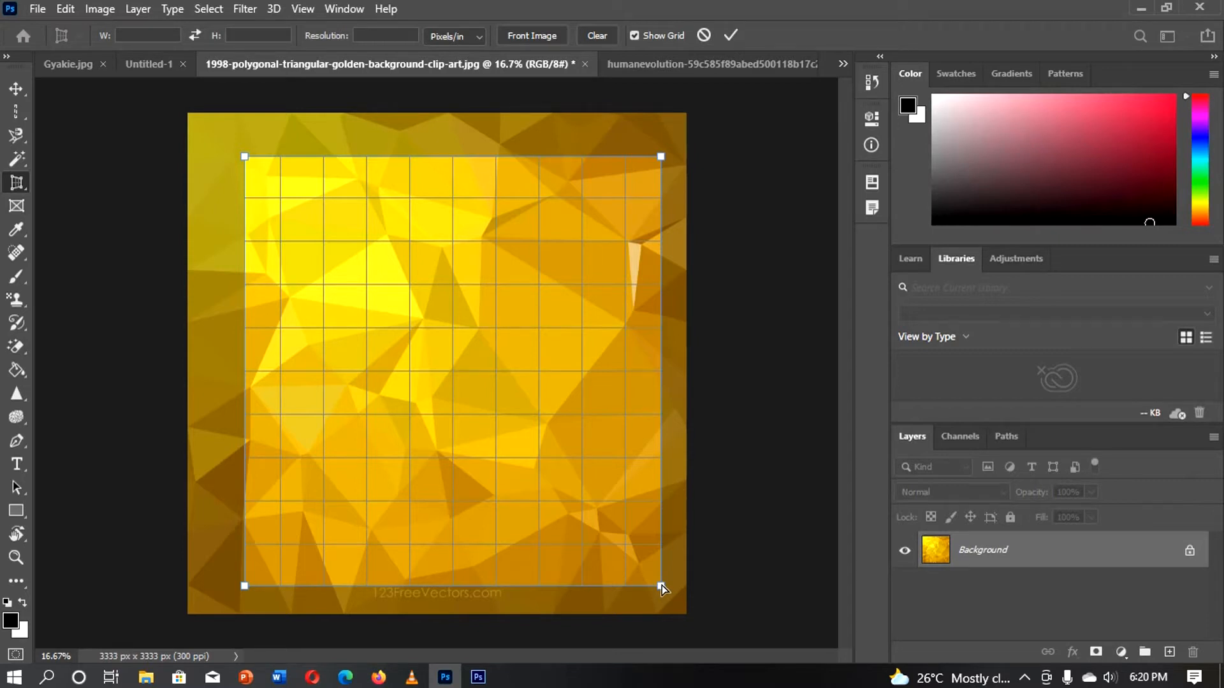
pyautogui.moveTo(661, 586); pyautogui.dragTo(599, 541)
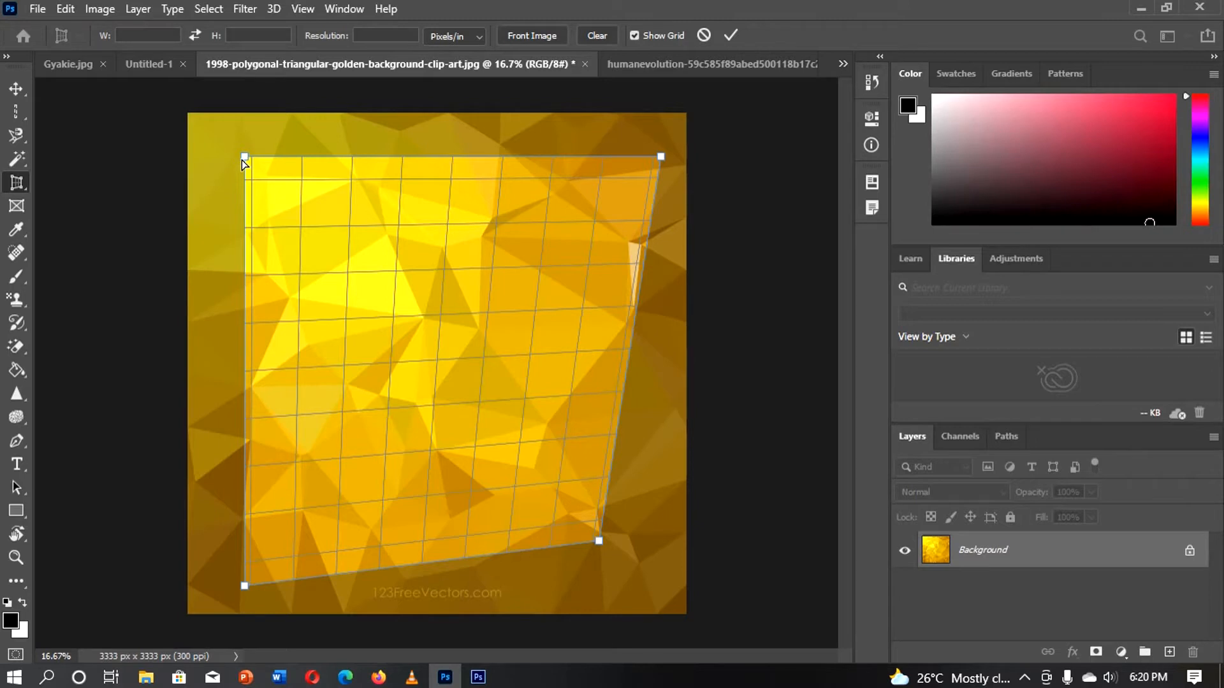
pyautogui.moveTo(243, 164); pyautogui.dragTo(275, 172)
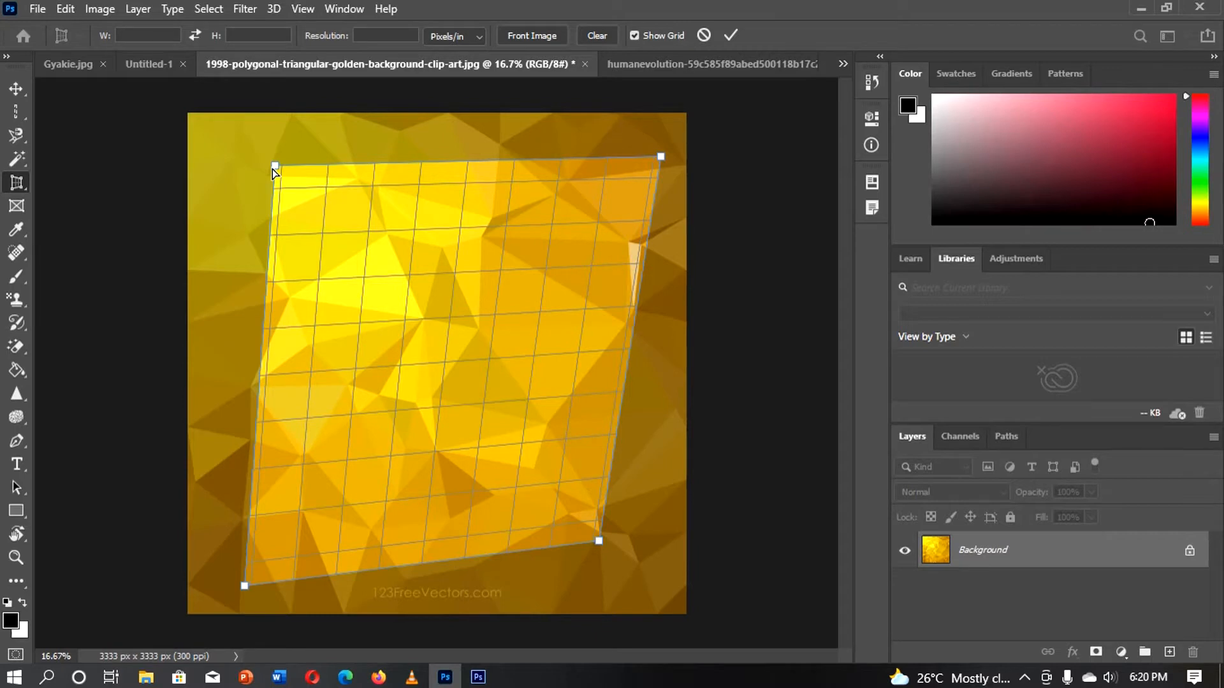
pyautogui.click(731, 36)
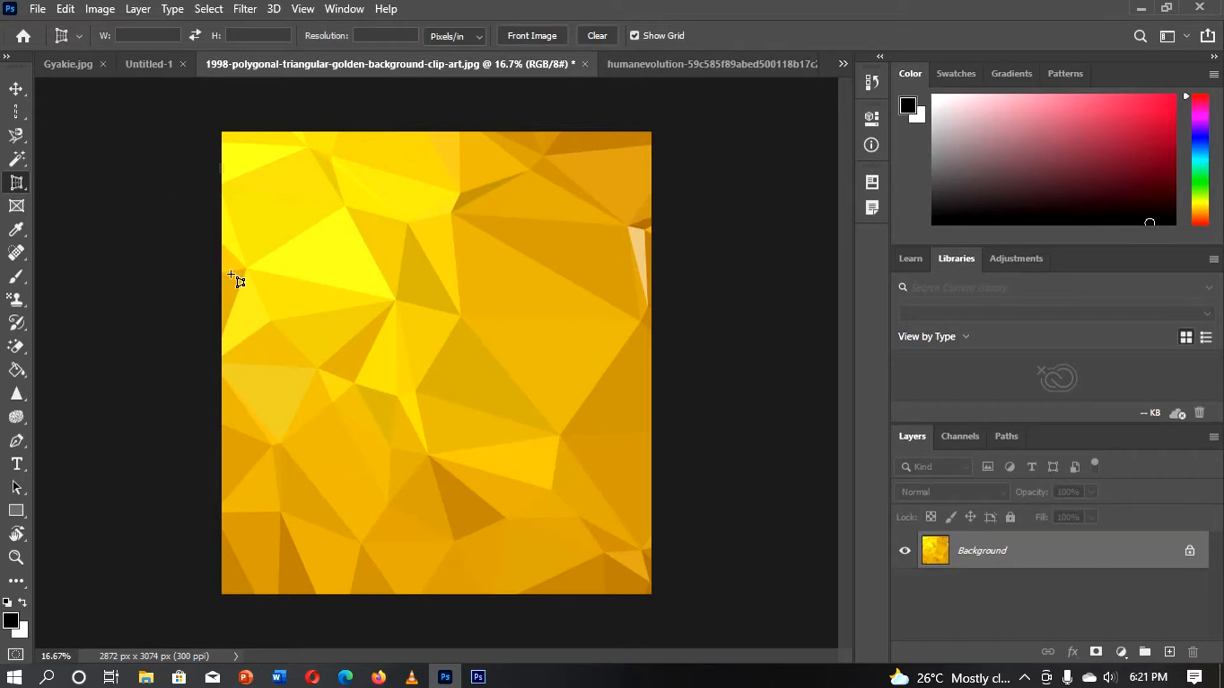
pyautogui.hotkey('ctrl', 'z')
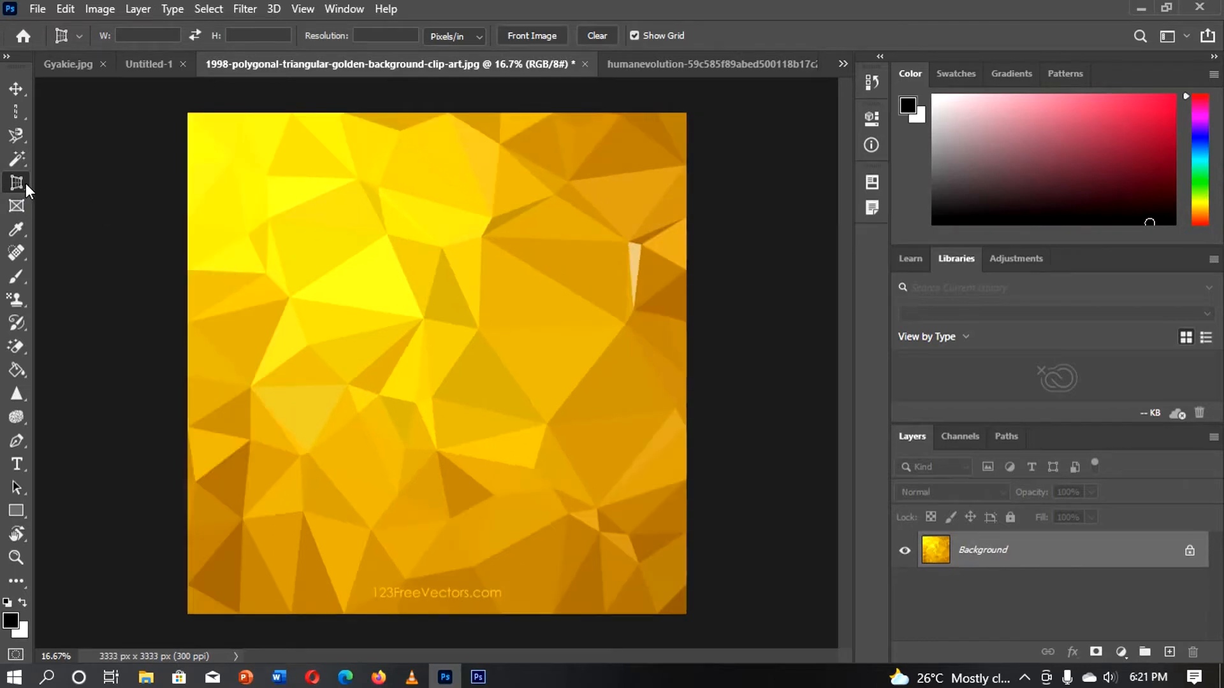
# - Draw two rectangular slices with the Slice tool, one in the image's upper-left area and one near its right side
pyautogui.rightClick(26, 182)
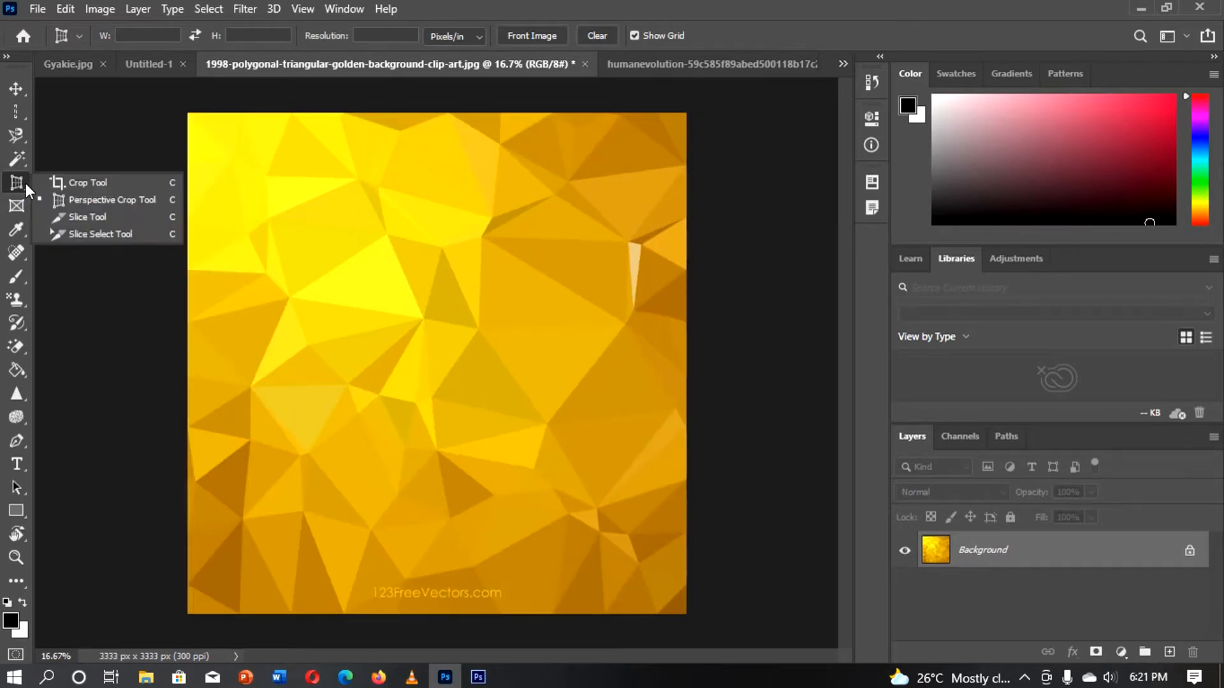
pyautogui.click(85, 216)
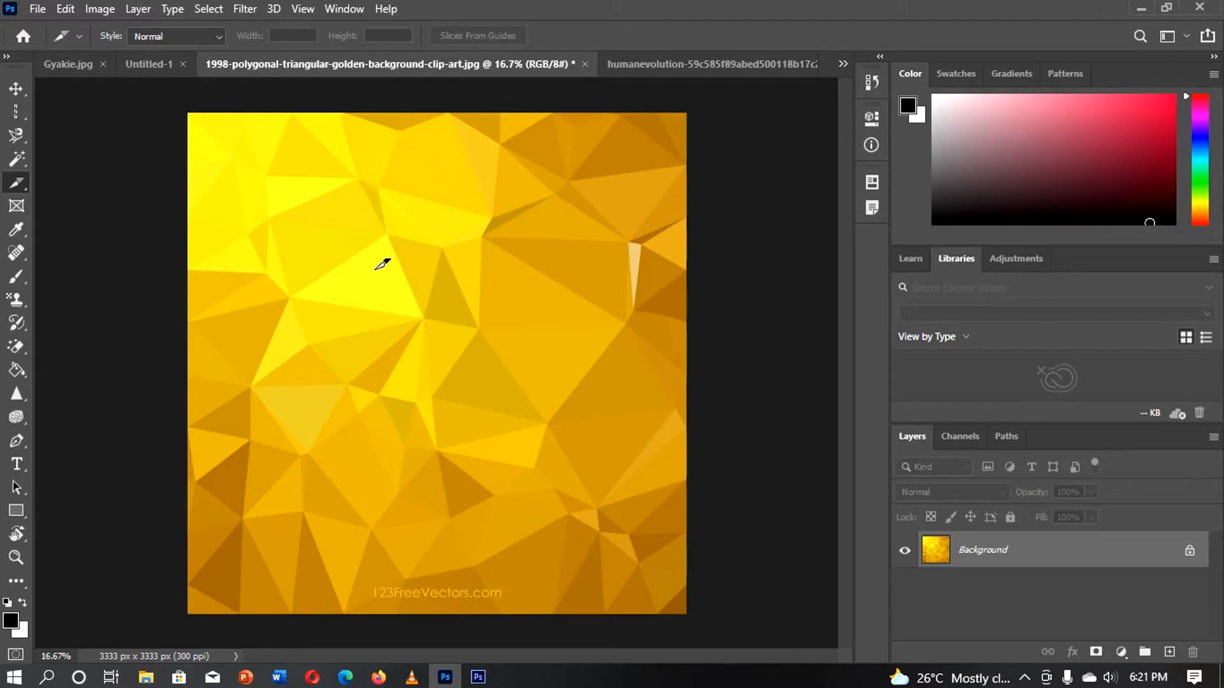
pyautogui.moveTo(275, 187); pyautogui.dragTo(392, 331)
pyautogui.moveTo(546, 224); pyautogui.dragTo(651, 368)
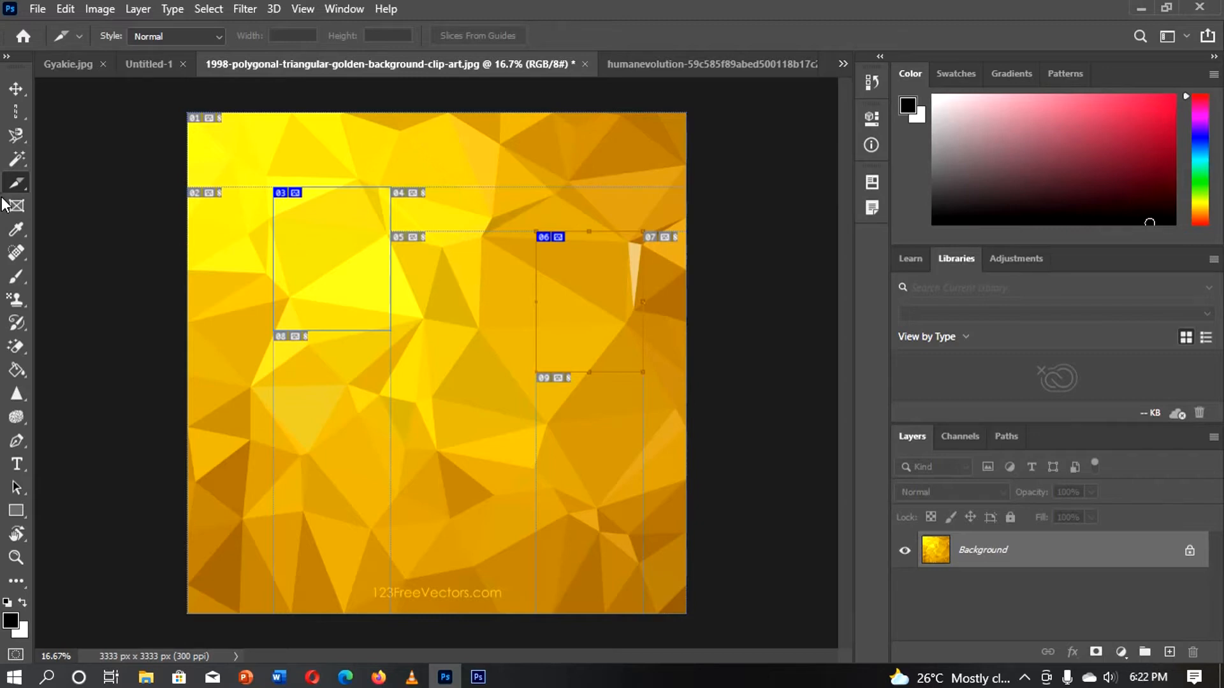
# - Move both drawn slices straight down the image with the Slice Select tool
pyautogui.rightClick(17, 178)
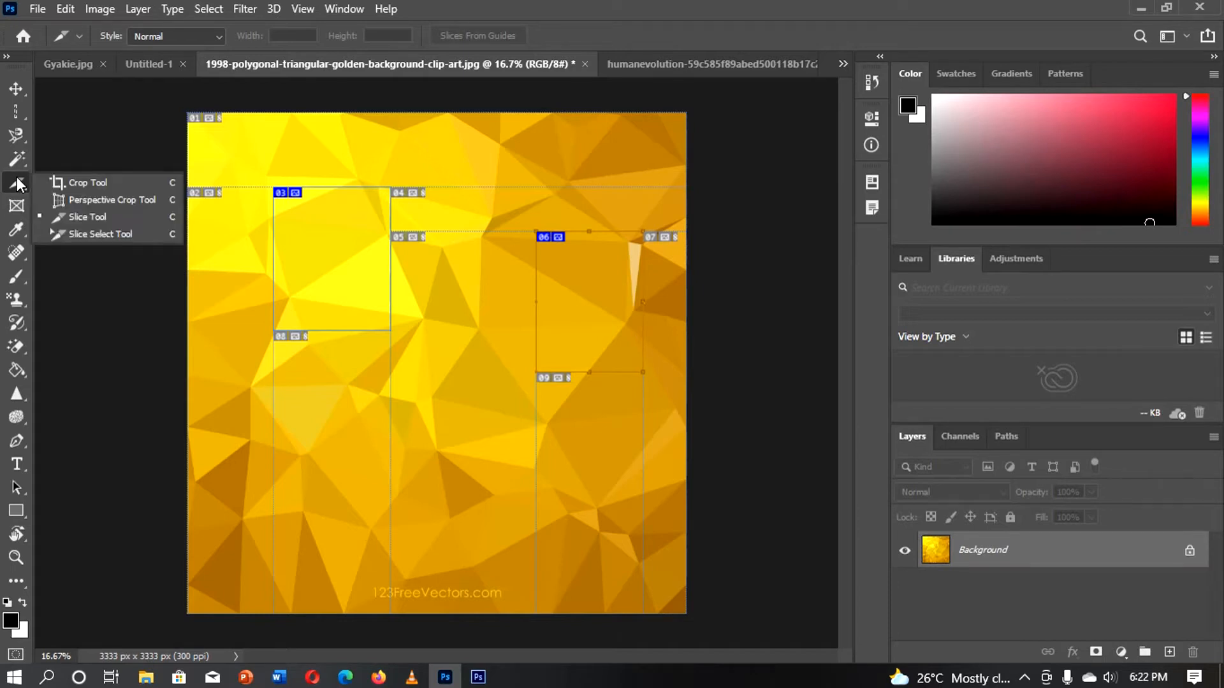
pyautogui.click(79, 234)
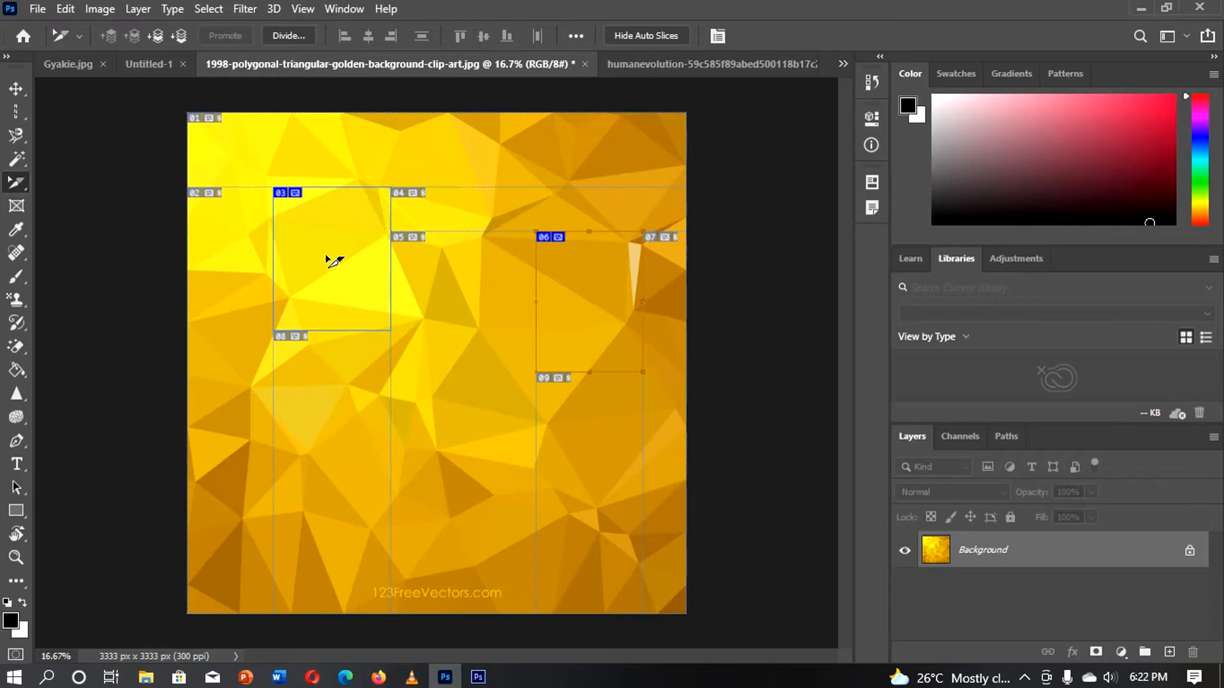
pyautogui.click(326, 257)
pyautogui.moveTo(326, 257); pyautogui.dragTo(329, 317)
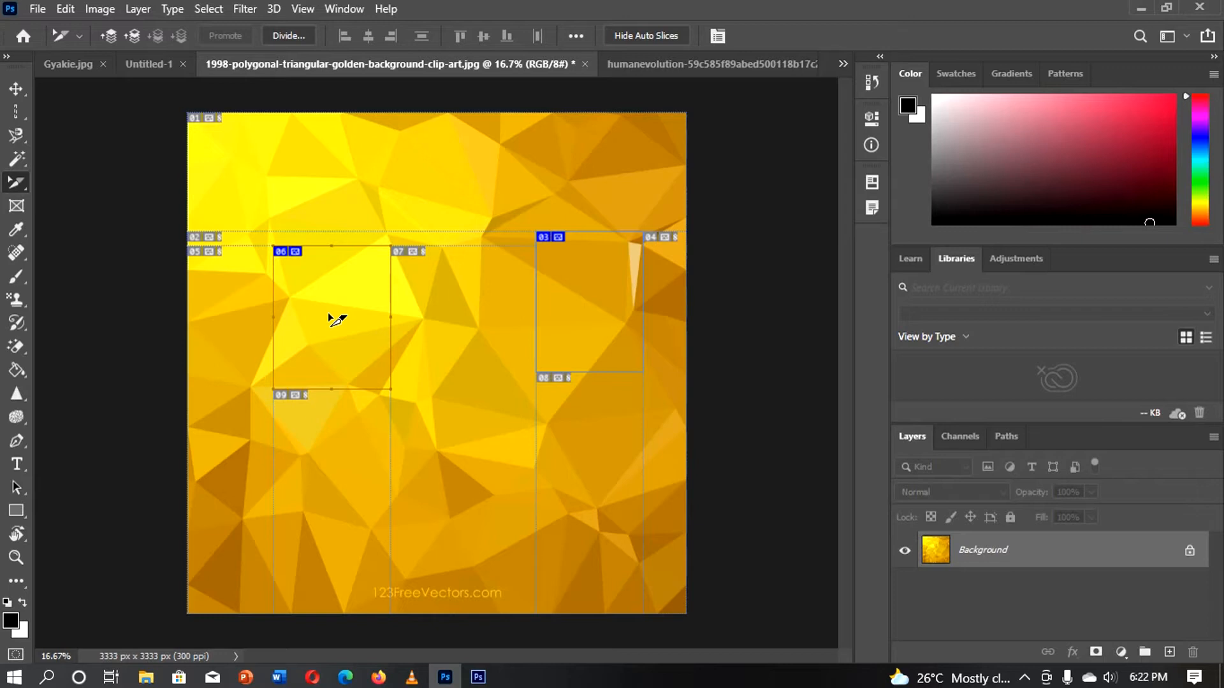
pyautogui.click(598, 317)
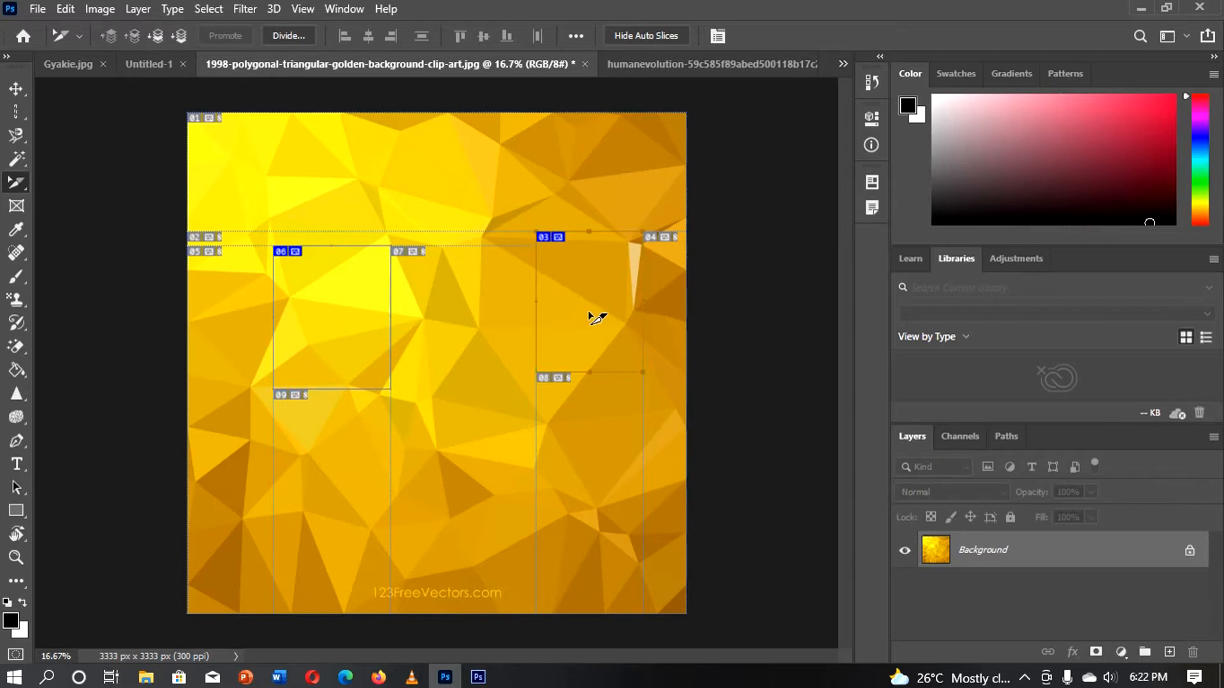
pyautogui.moveTo(598, 318); pyautogui.dragTo(599, 383)
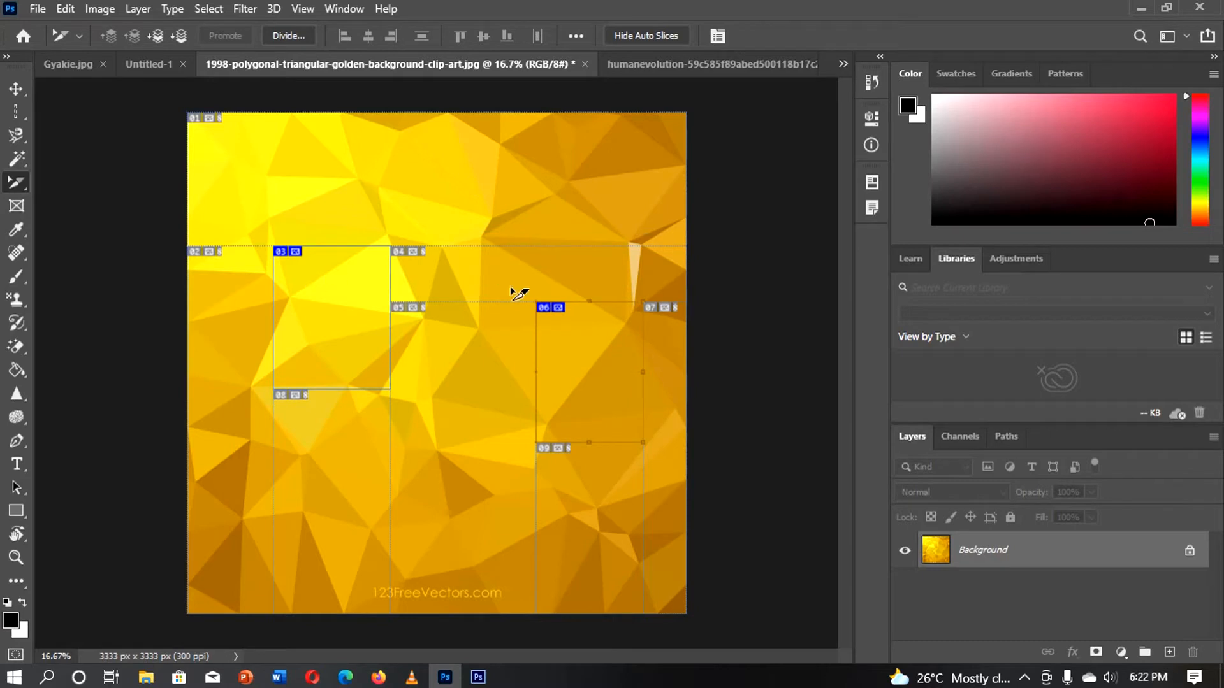
pyautogui.click(587, 297)
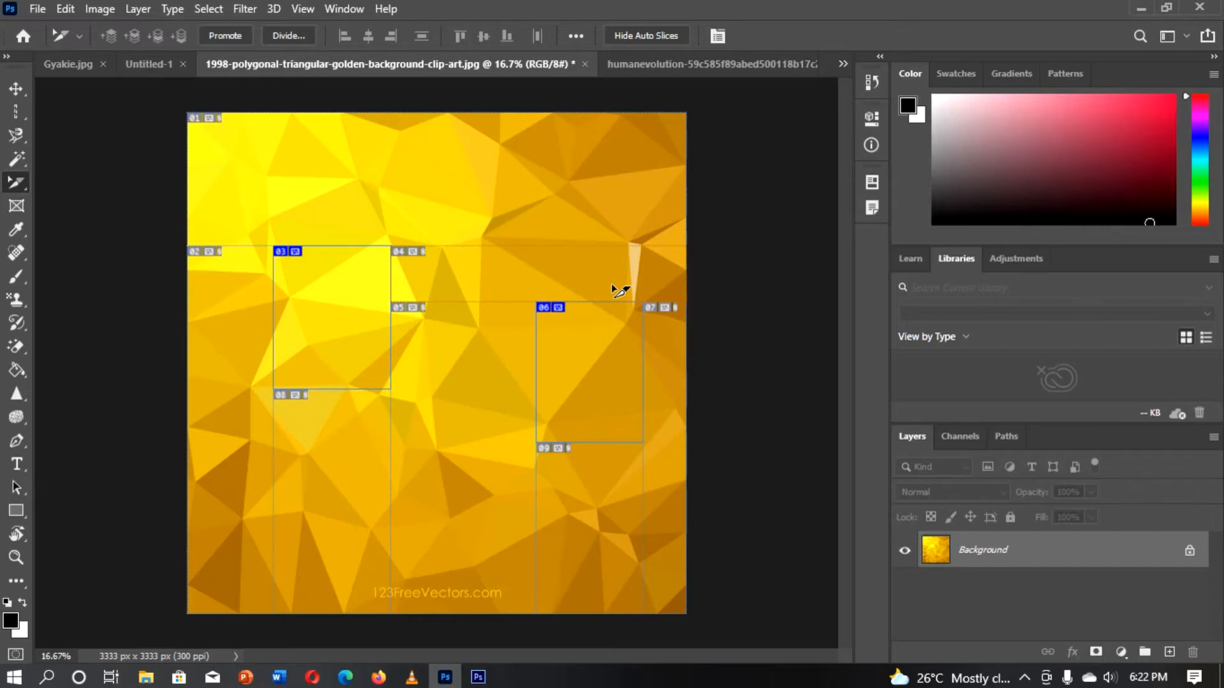
# - Undo the slice moves and the creation of both drawn slices
pyautogui.hotkey('ctrl', 'z')
pyautogui.hotkey('ctrl', 'z')
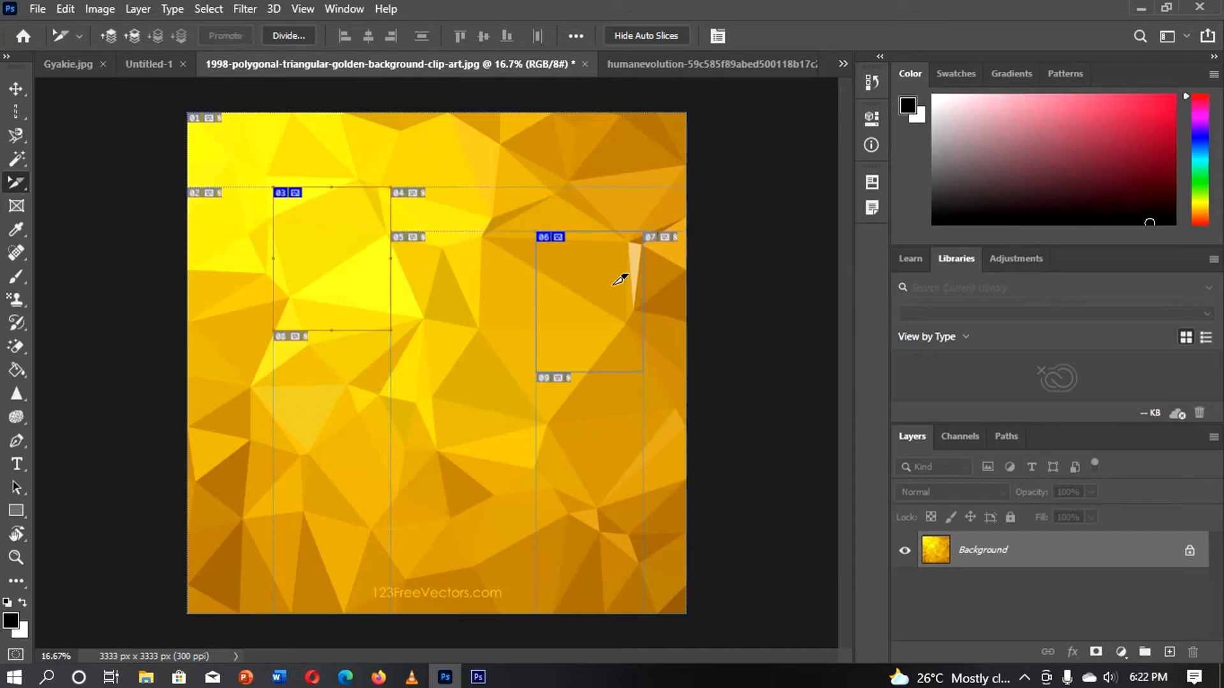
pyautogui.hotkey('ctrl', 'z')
pyautogui.hotkey('ctrl', 'z')
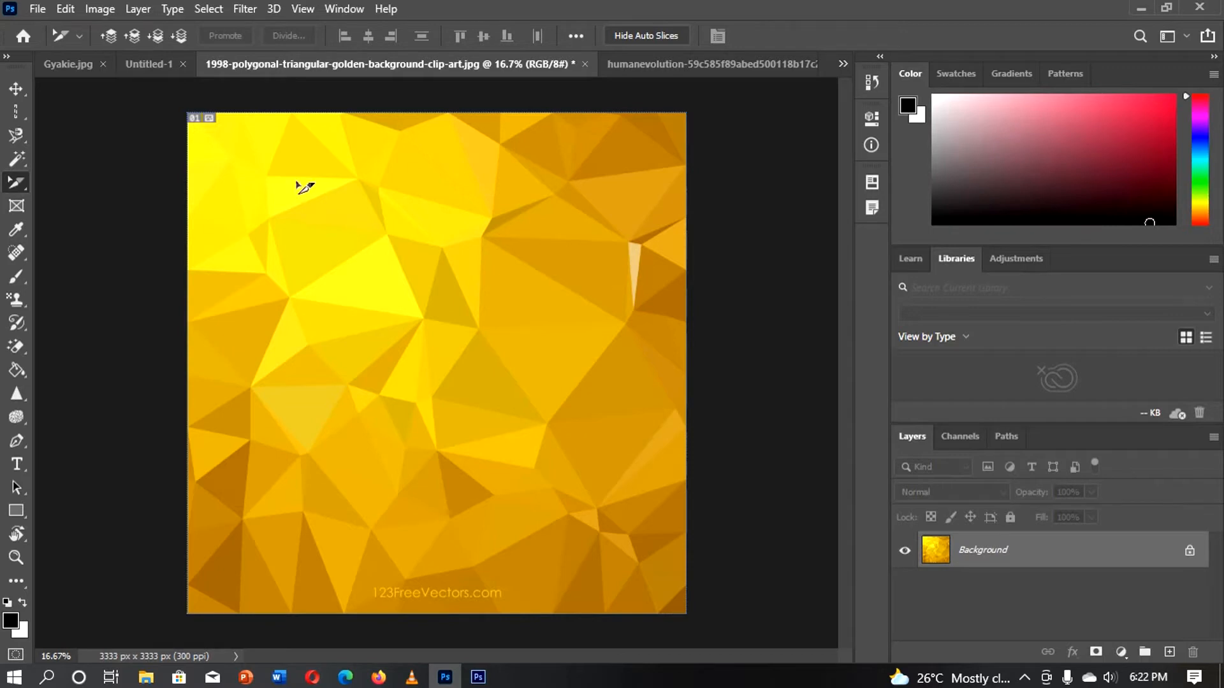
# - Activate the Frame tool and switch to the blank Untitled-1 document
pyautogui.rightClick(10, 183)
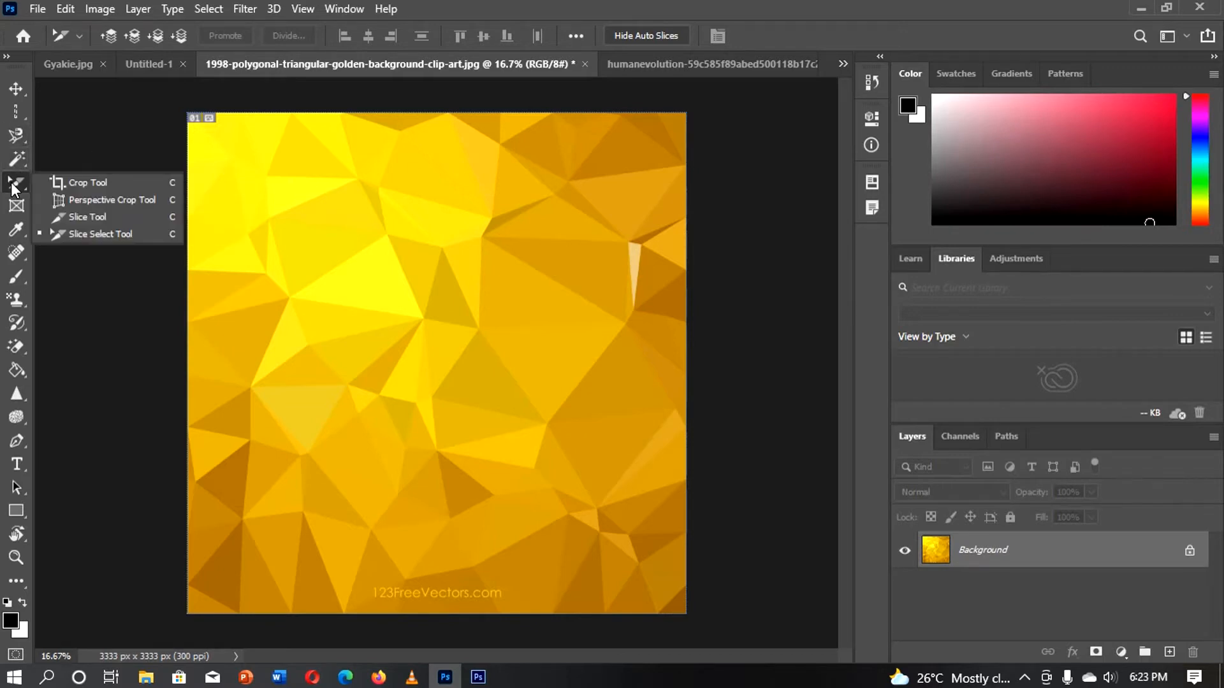
pyautogui.click(16, 207)
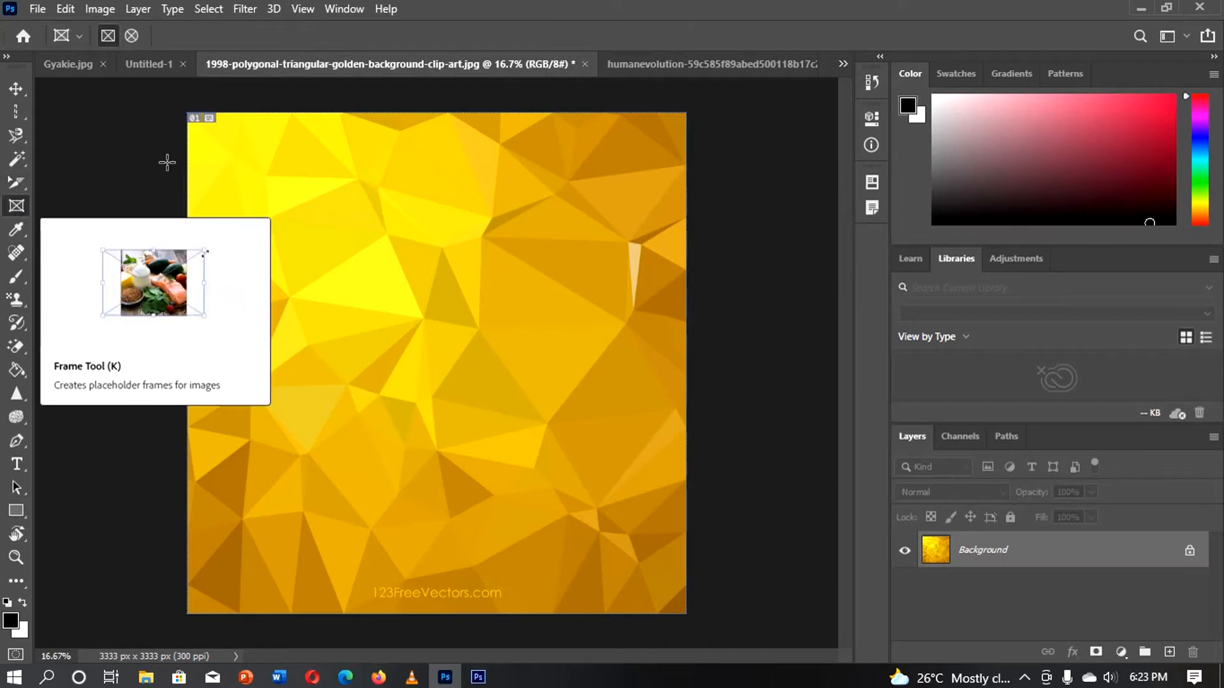
pyautogui.click(150, 63)
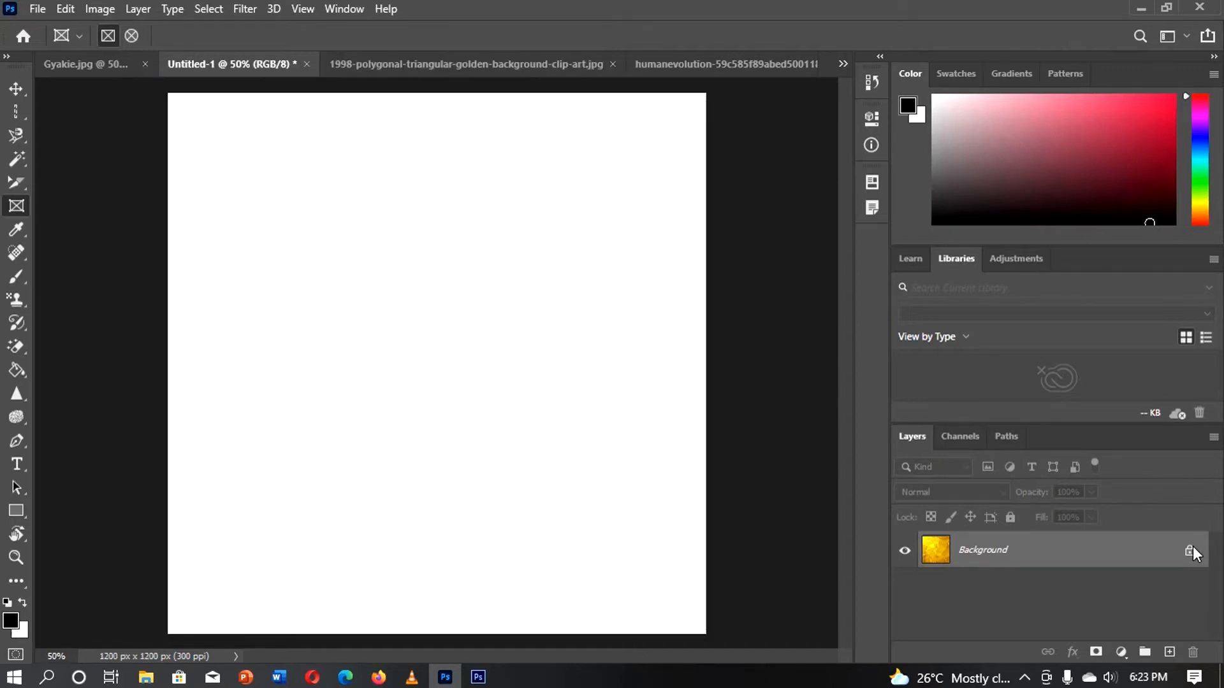
pyautogui.hotkey('ctrl', 'shift', 'Tab')
pyautogui.hotkey('ctrl', 'w')
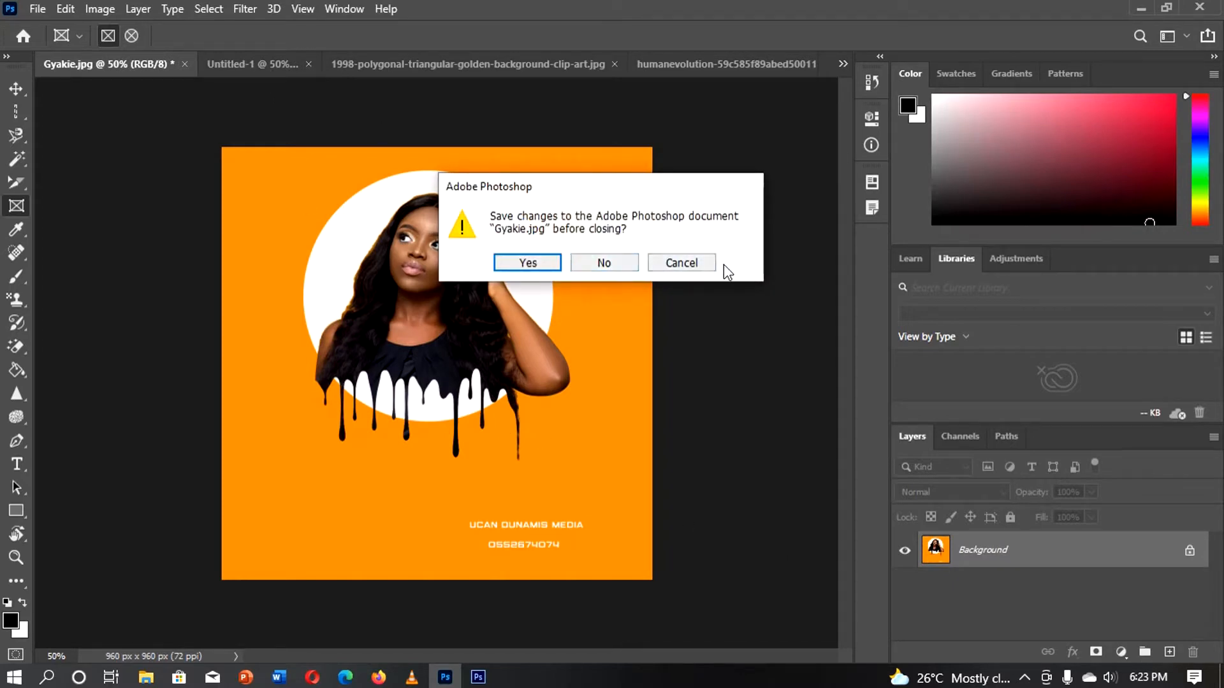
pyautogui.click(687, 263)
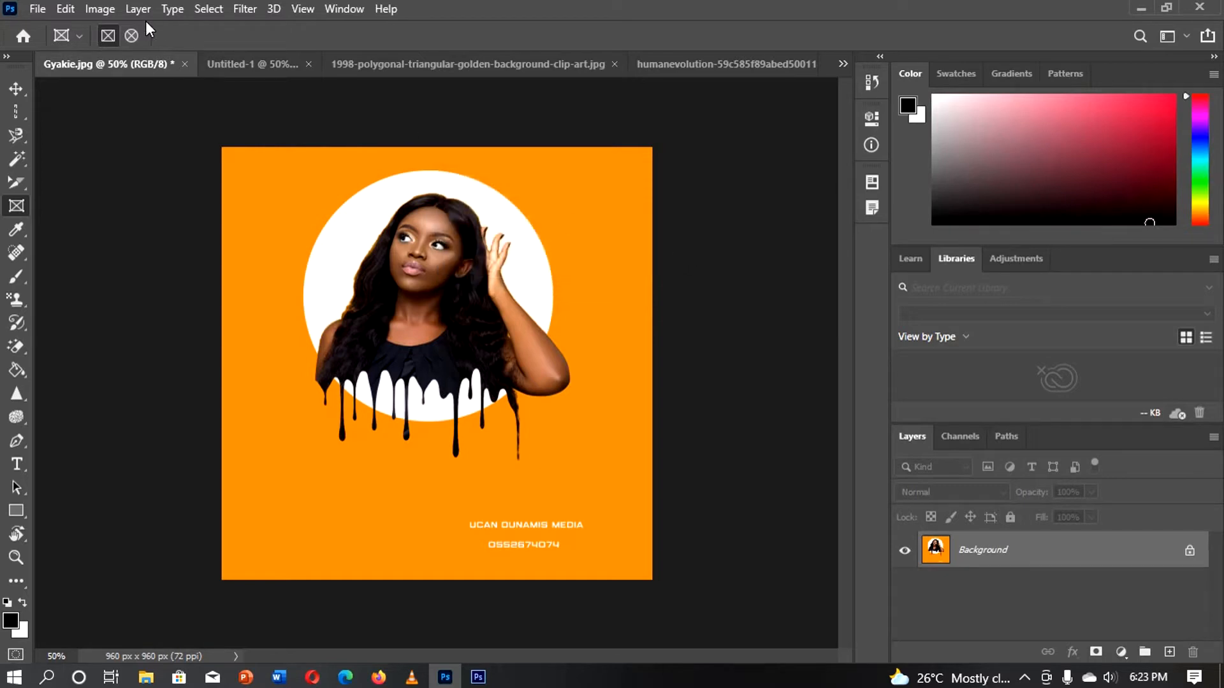
pyautogui.click(257, 69)
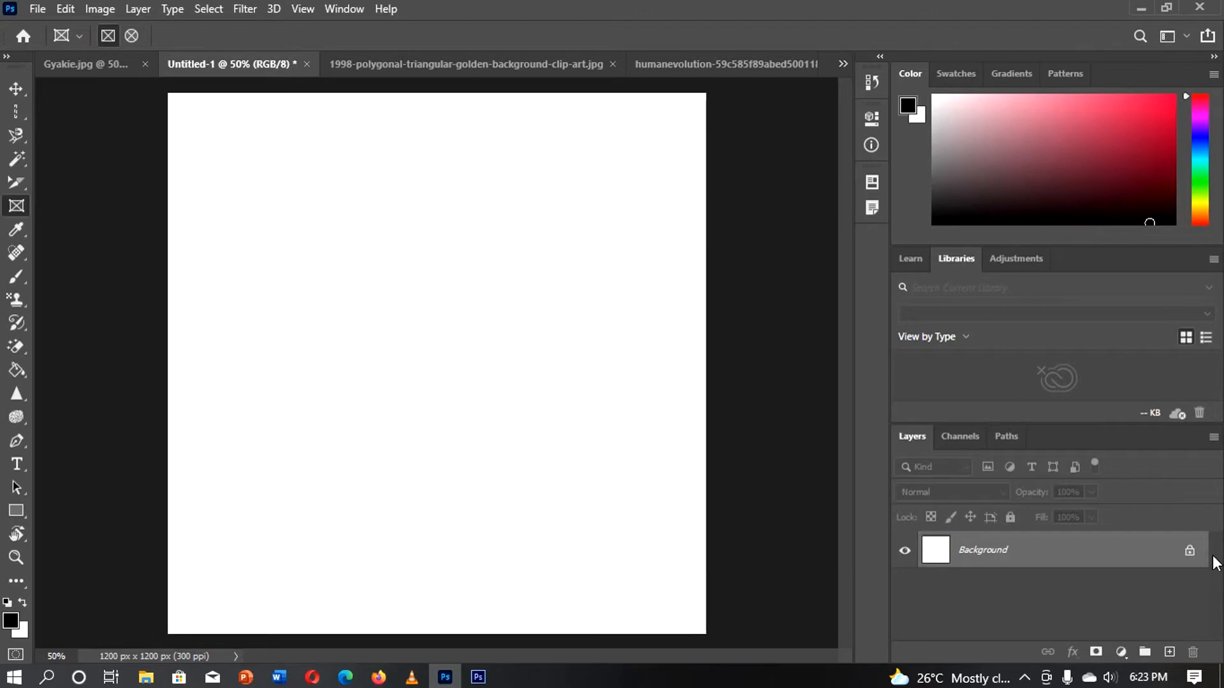
# - Unlock the white background layer and draw a rectangular frame that masks it, and undo both changes
pyautogui.click(1185, 549)
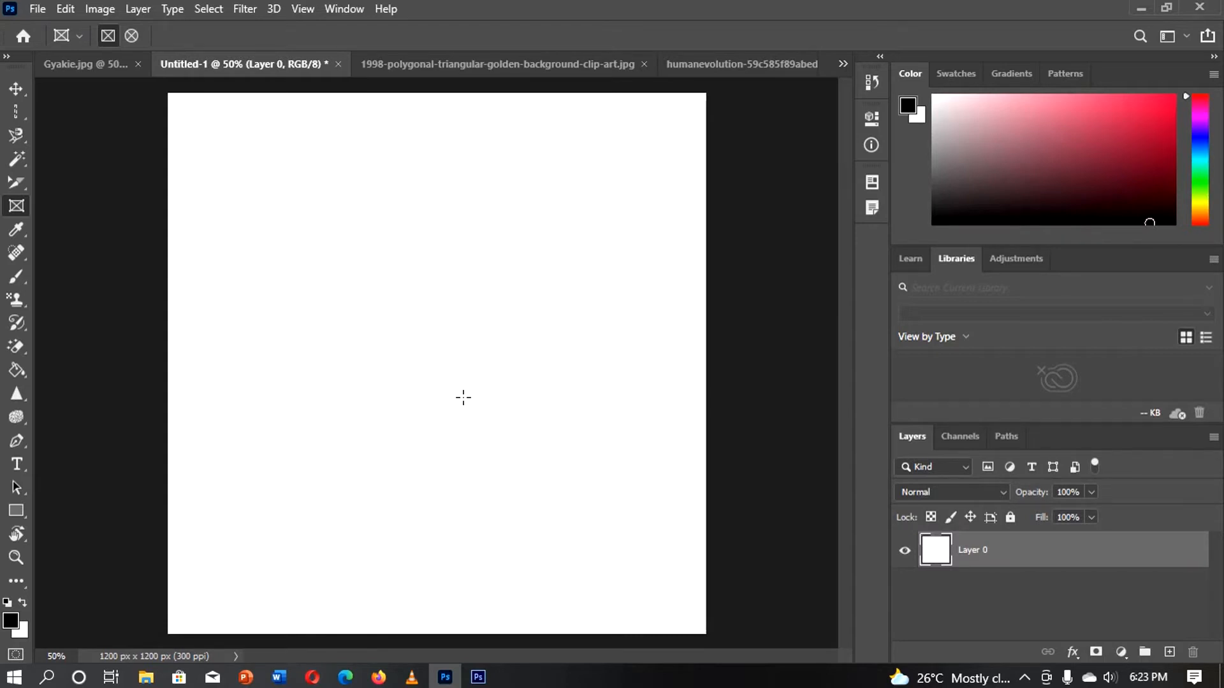
pyautogui.moveTo(278, 193); pyautogui.dragTo(605, 450)
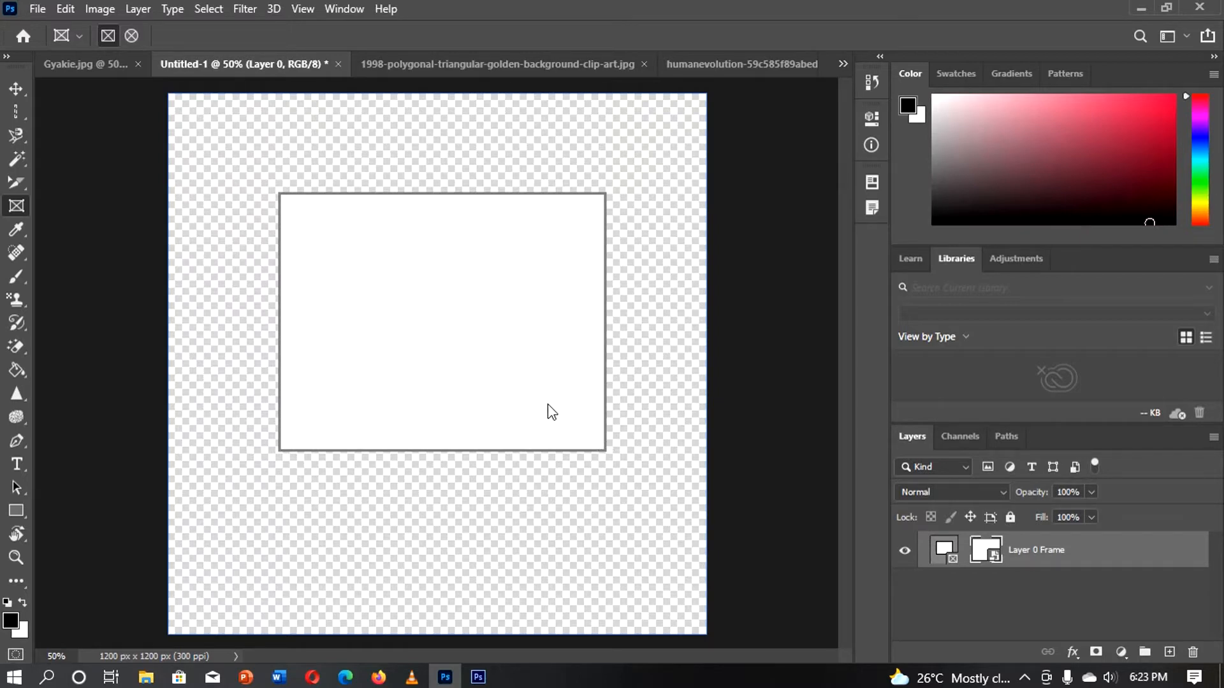
pyautogui.hotkey('ctrl', 'z')
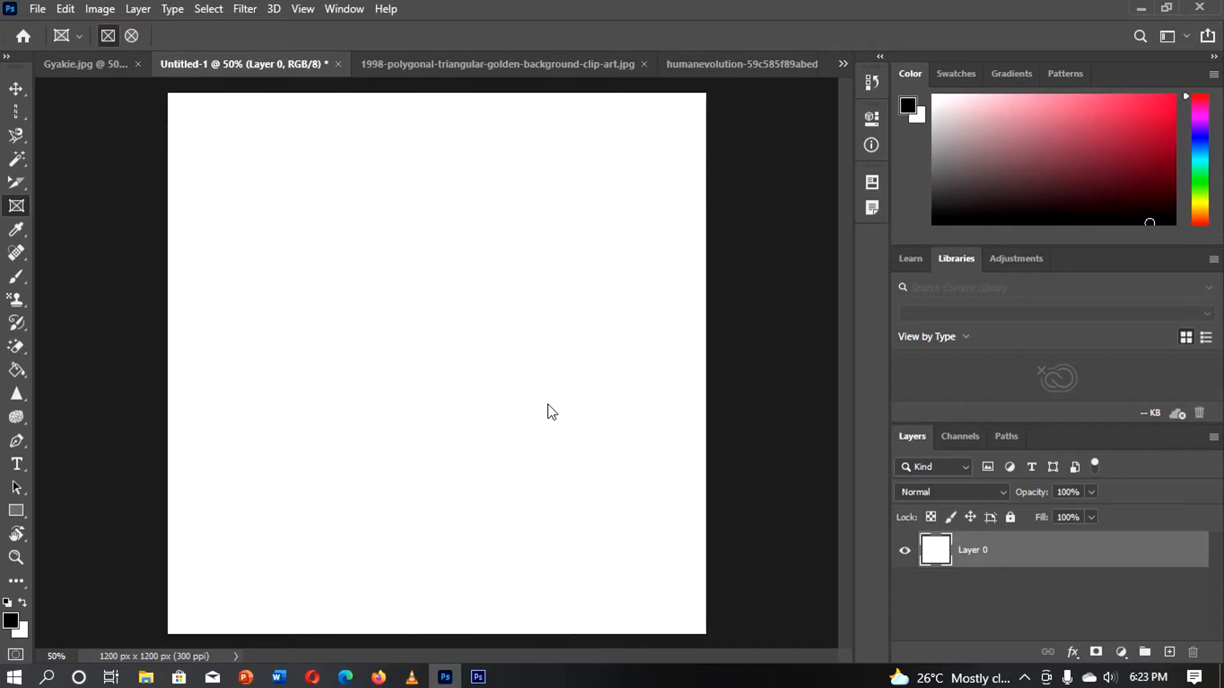
pyautogui.hotkey('ctrl', 'z')
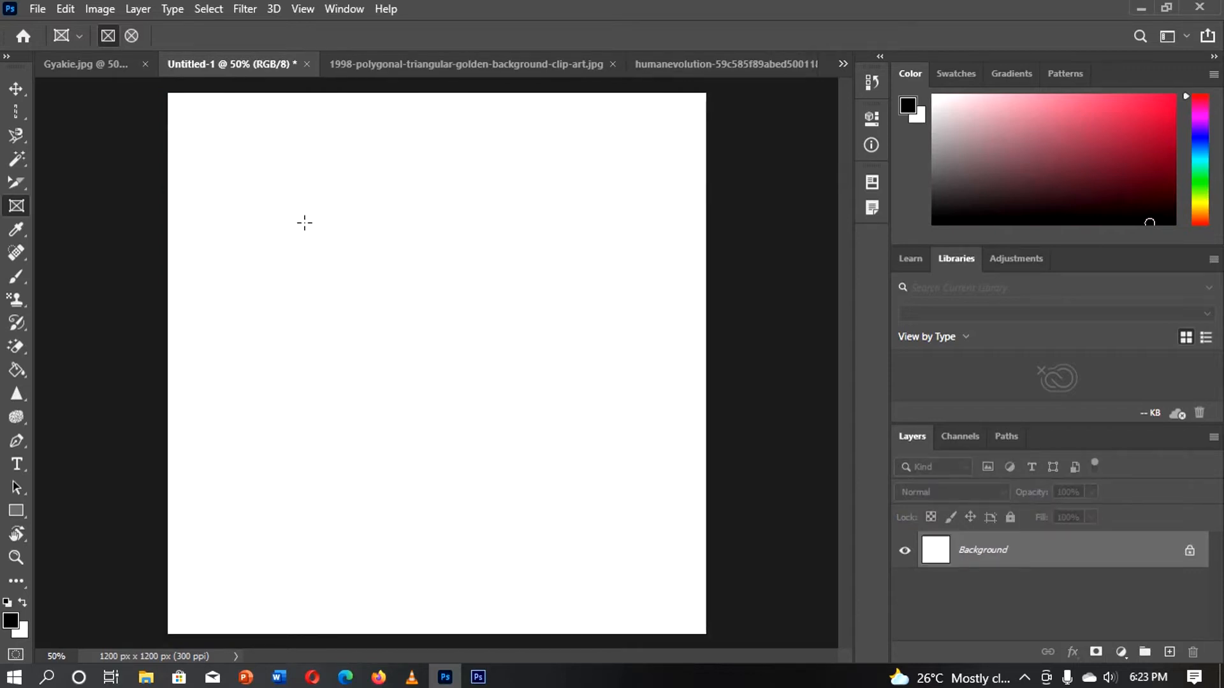
# - Draw a rectangular frame in the middle of the blank canvas and fill it with the neon tunnel image from the Photoshop resources folder
pyautogui.moveTo(304, 222); pyautogui.dragTo(588, 467)
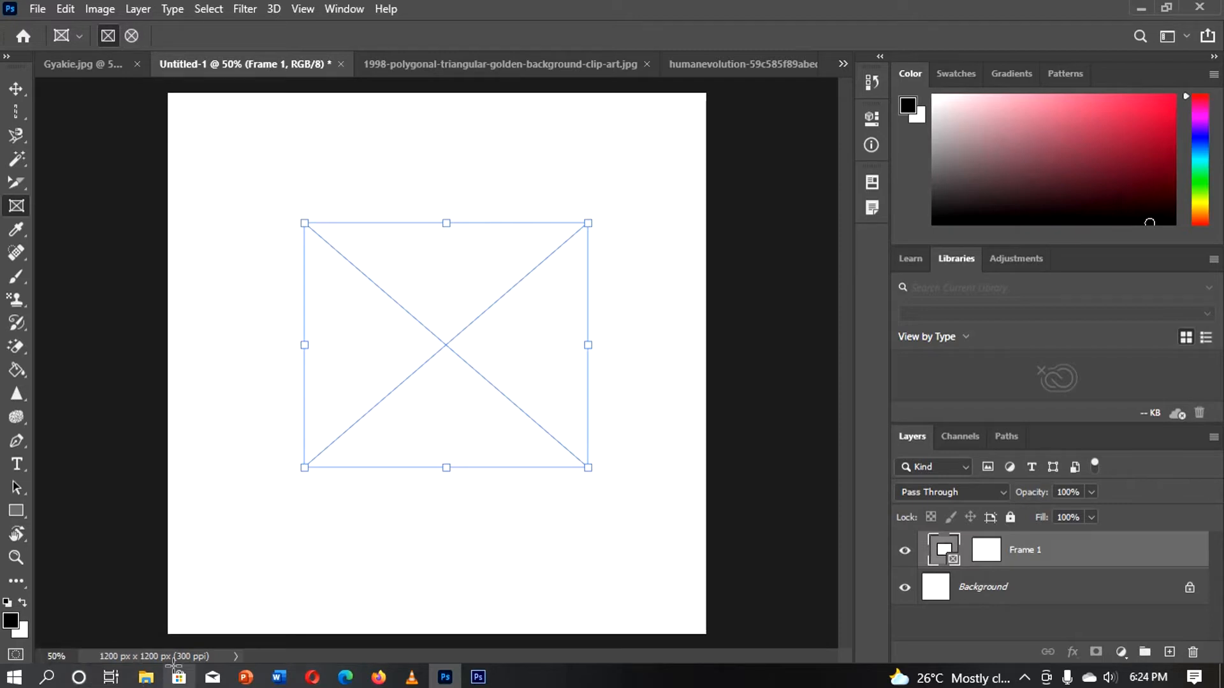
pyautogui.click(143, 681)
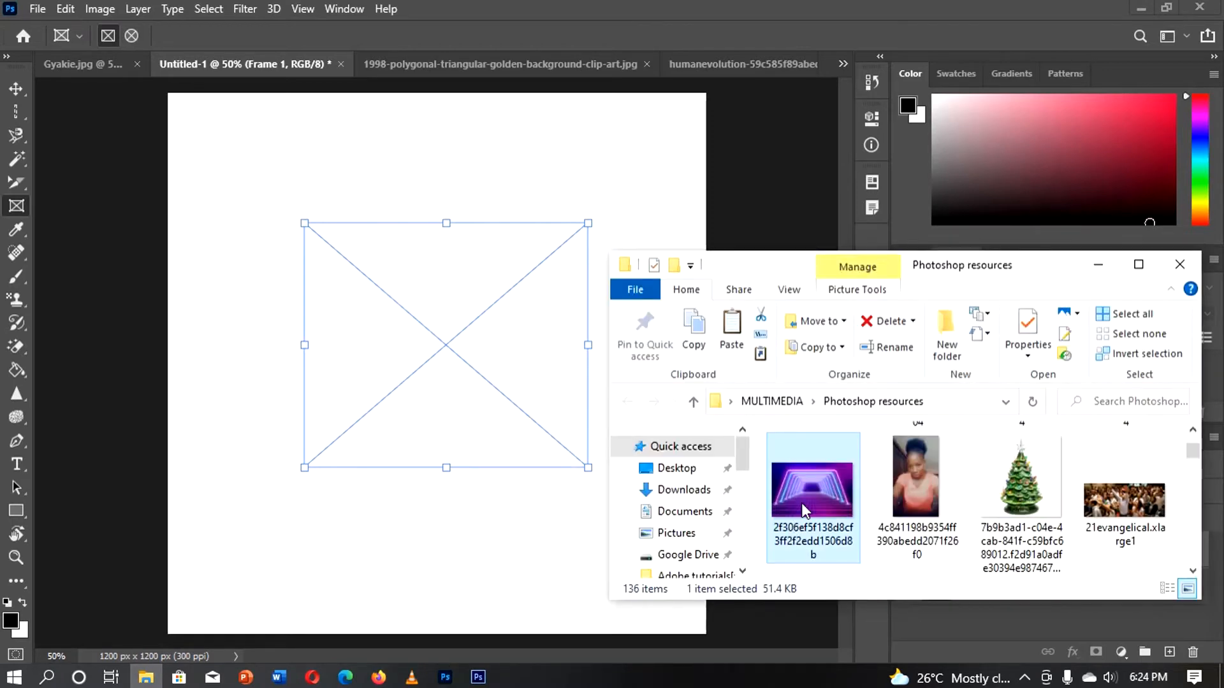
pyautogui.moveTo(801, 503); pyautogui.dragTo(452, 357)
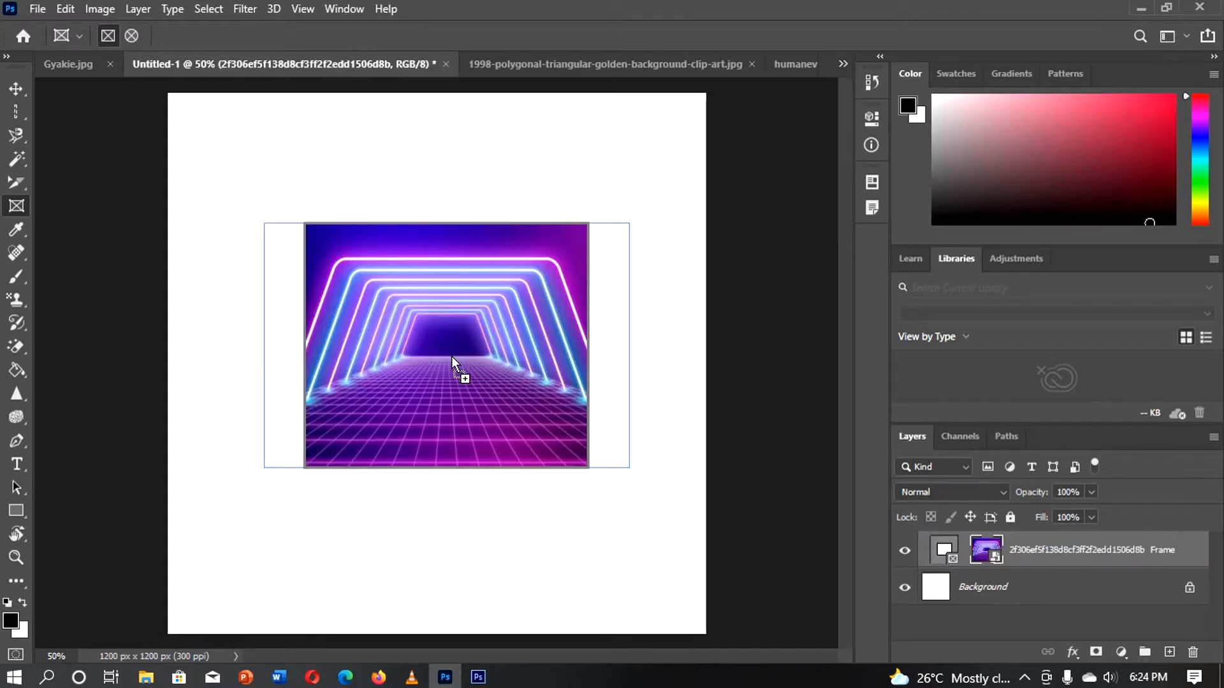
# - Enlarge the neon tunnel image inside its frame to about 38% scale with the Move tool and apply the transform
pyautogui.click(10, 87)
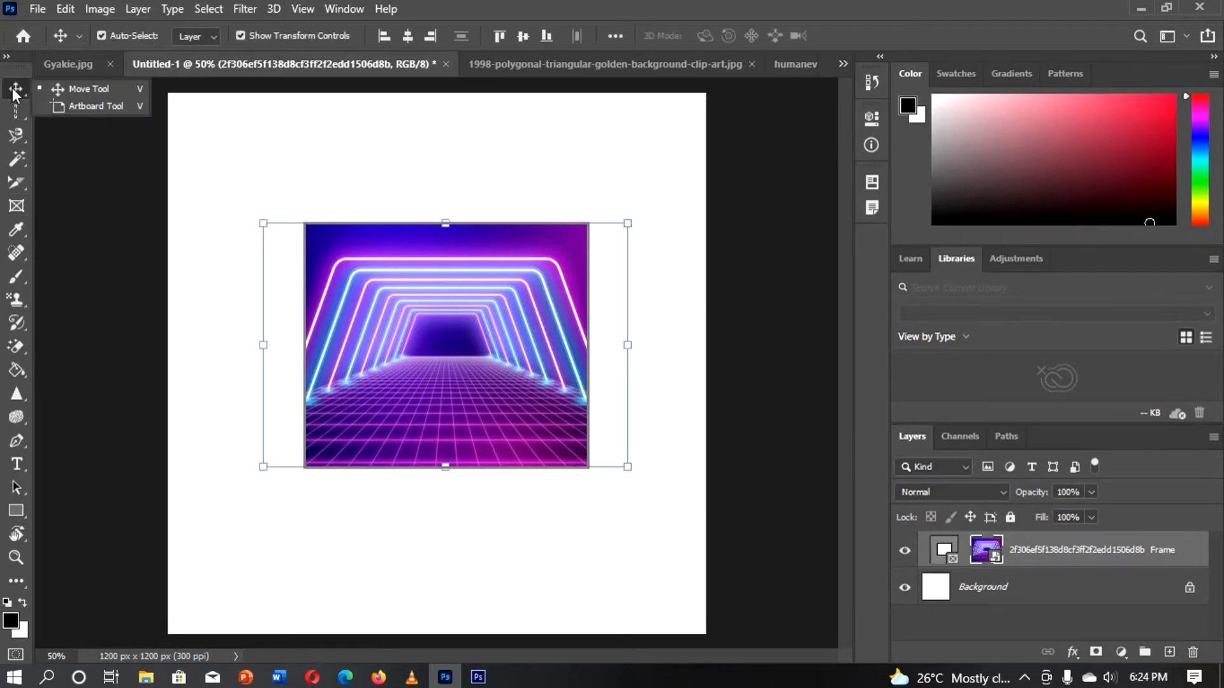
pyautogui.click(53, 91)
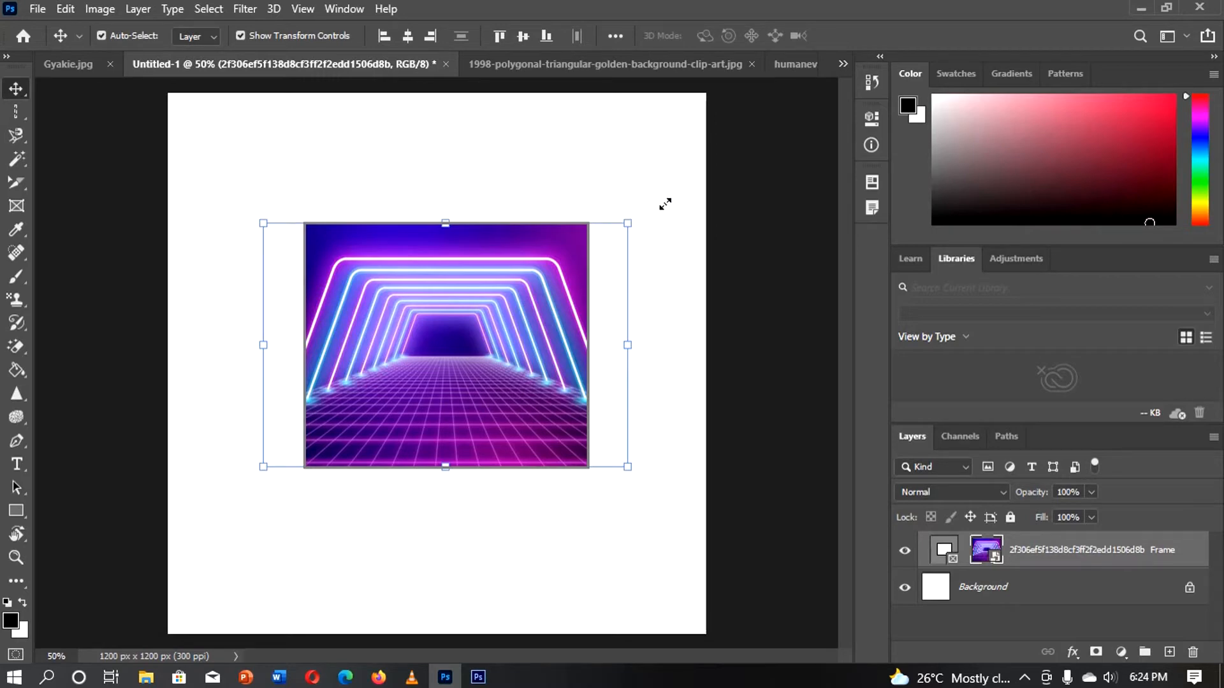
pyautogui.moveTo(666, 203); pyautogui.dragTo(668, 197)
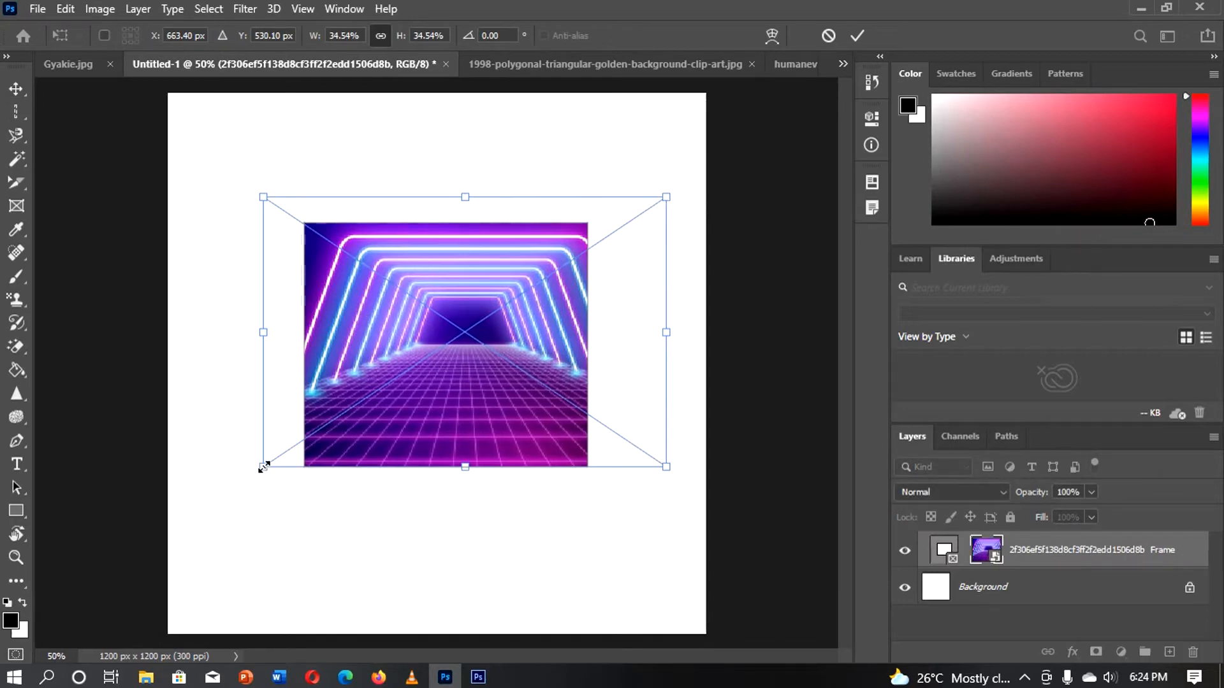
pyautogui.moveTo(262, 475); pyautogui.dragTo(226, 500)
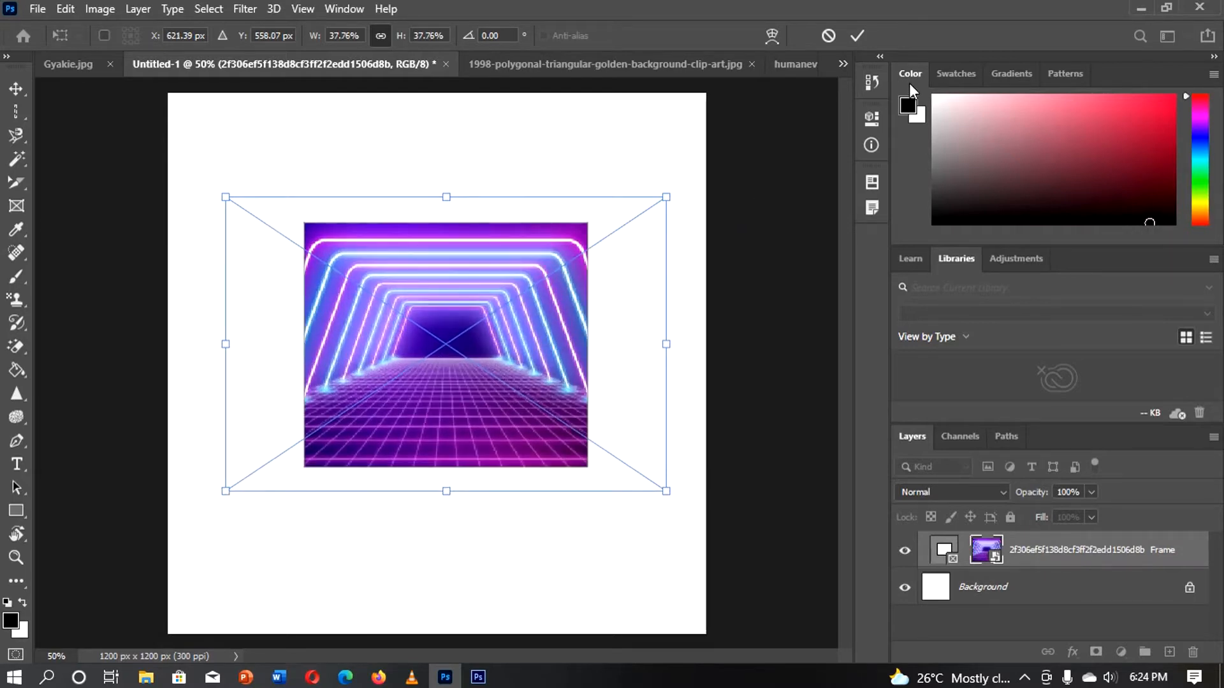
pyautogui.click(857, 36)
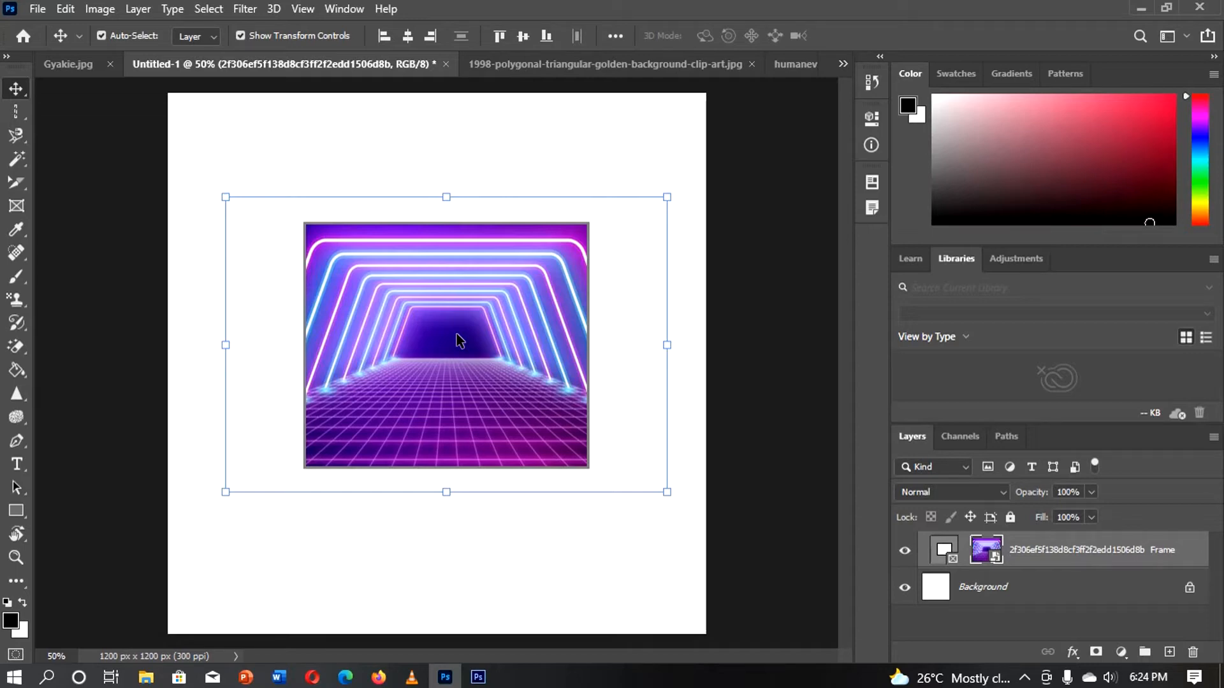
# - Undo the image scaling, the image placement and the frame in Untitled-1
pyautogui.hotkey('ctrl', 'z')
pyautogui.hotkey('ctrl', 'z')
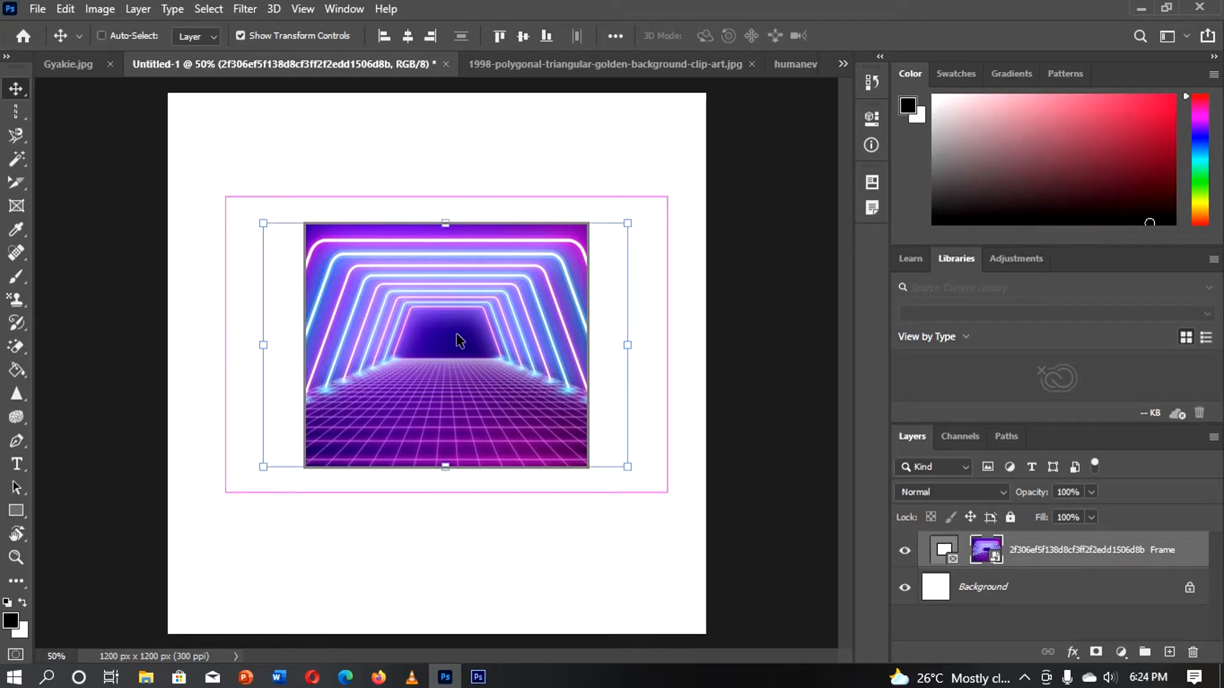
pyautogui.hotkey('ctrl', 'z')
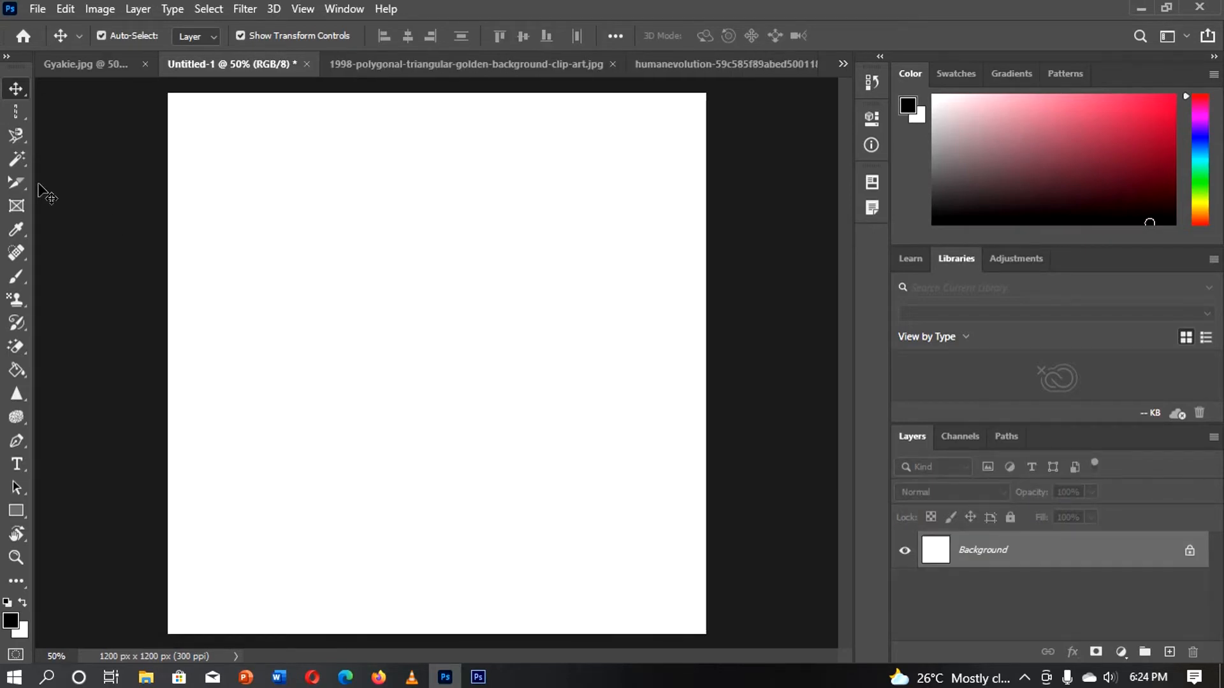
# - Activate the Eyedropper tool and switch to the Gyakie.jpg document
pyautogui.click(16, 229)
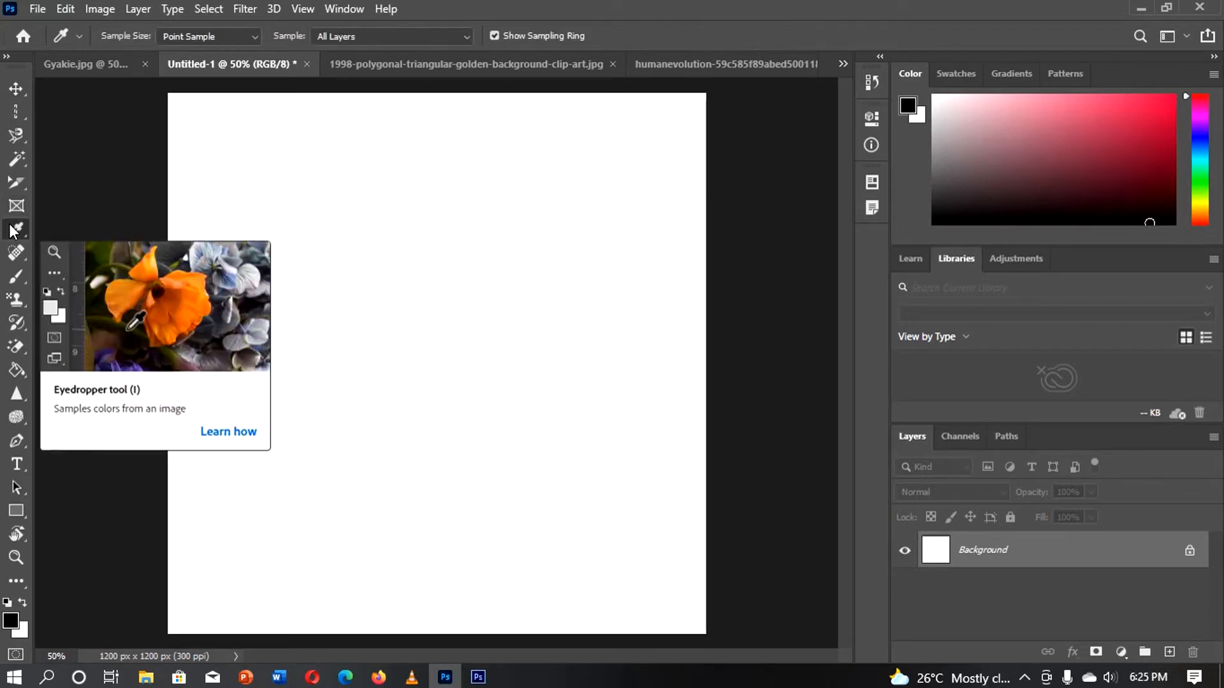
pyautogui.rightClick(14, 231)
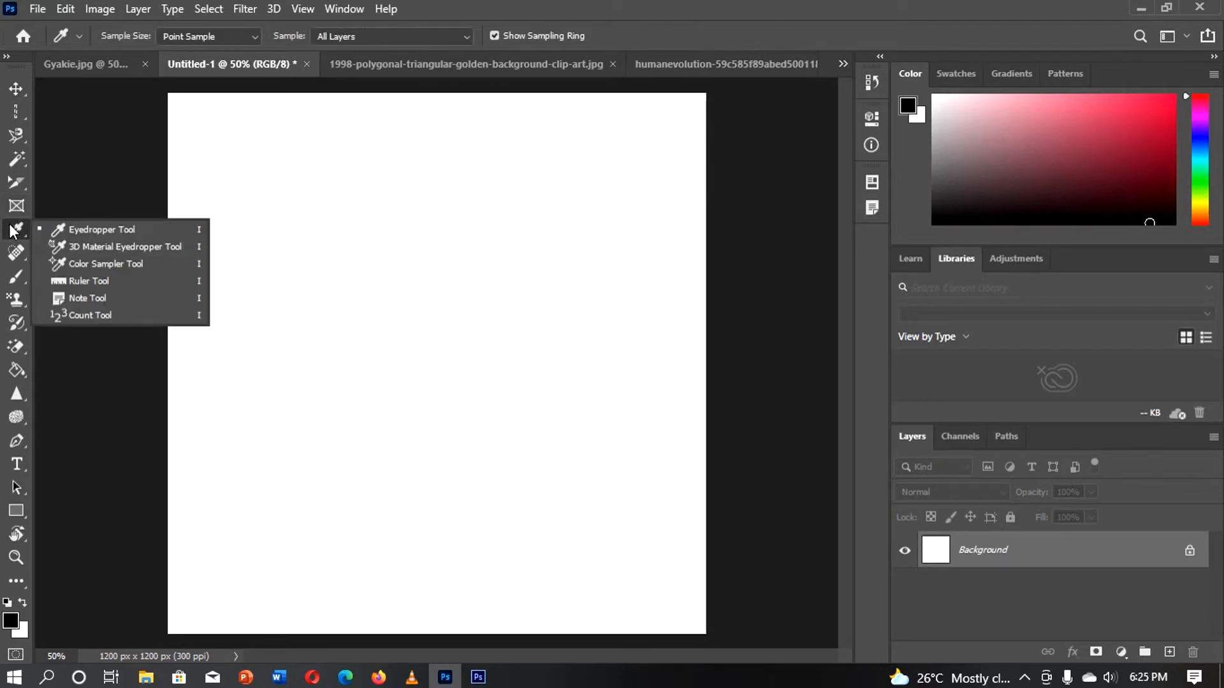
pyautogui.click(81, 229)
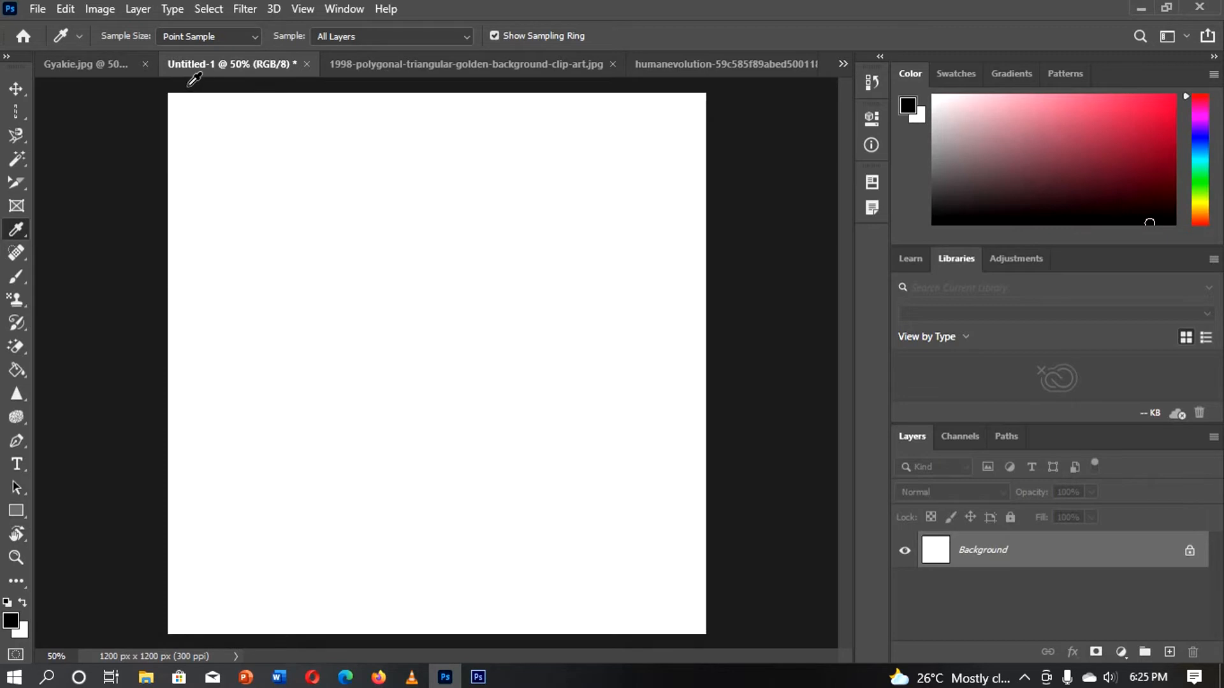
pyautogui.click(83, 59)
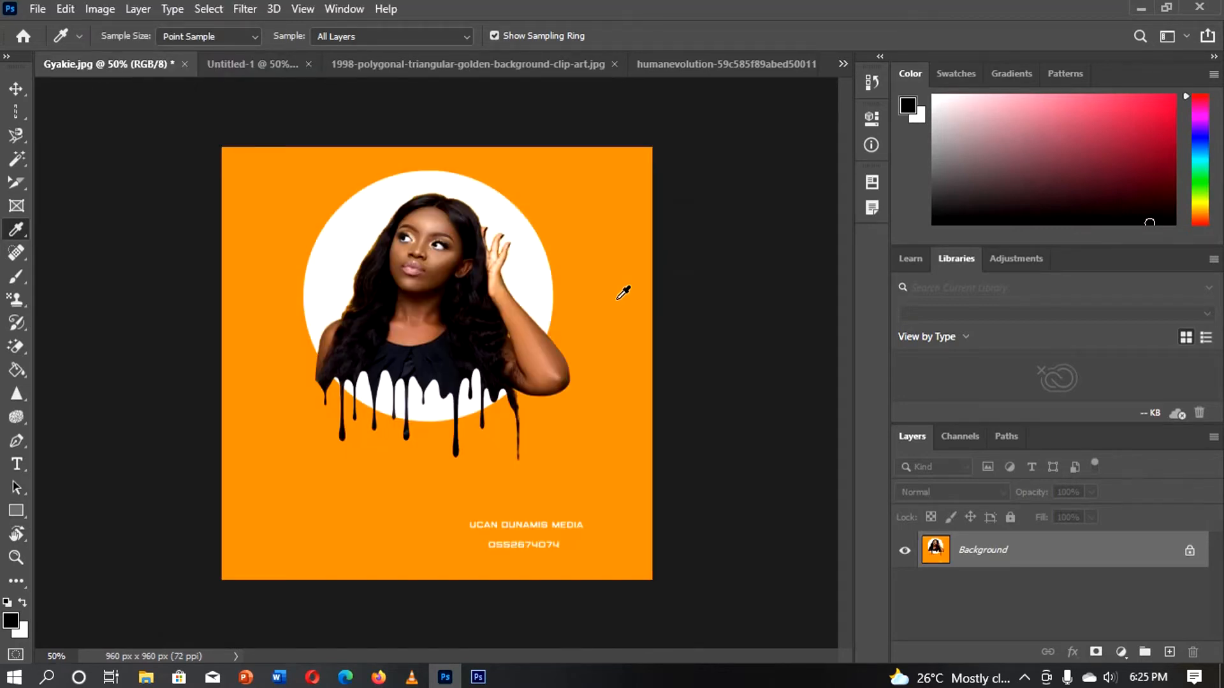
# - Unlock the poster's background layer and sample its orange backdrop as the foreground color
pyautogui.click(1189, 551)
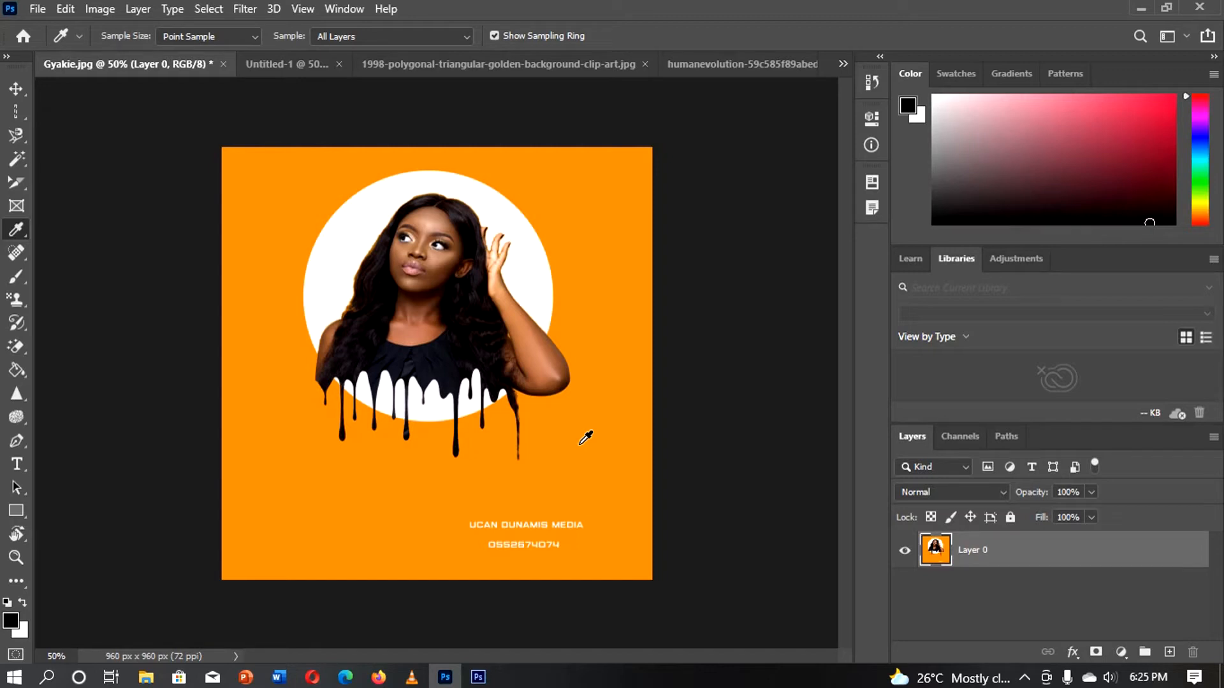
pyautogui.click(611, 408)
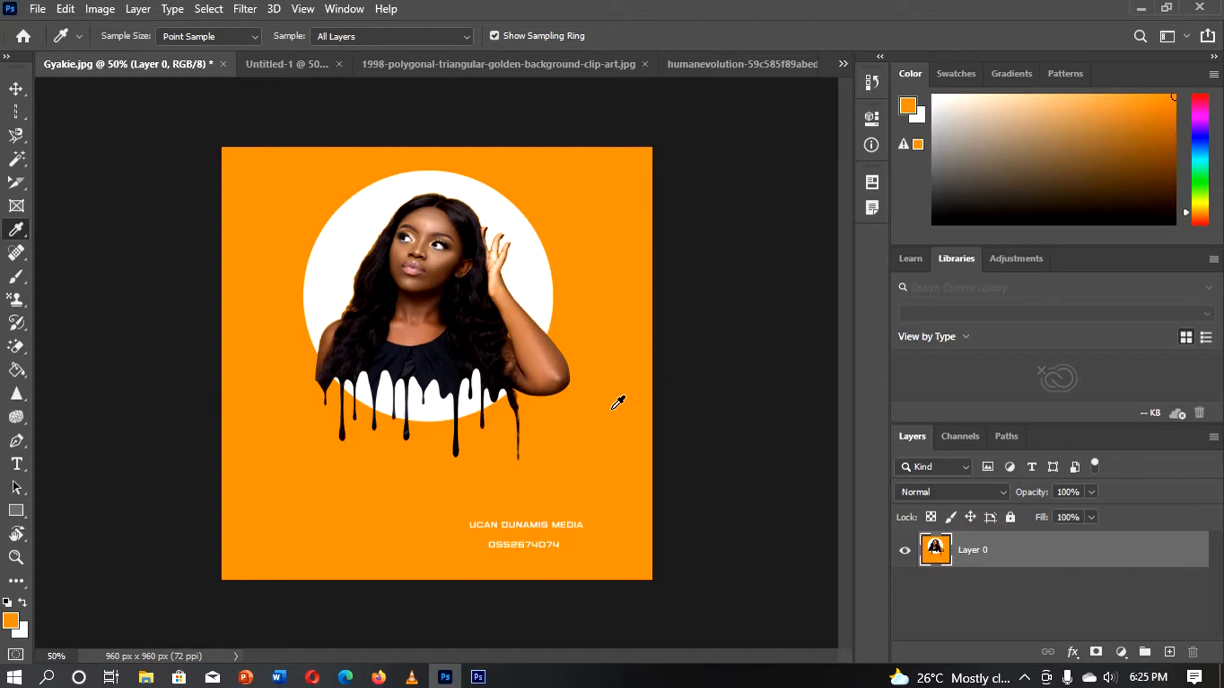
# - Try white and dark samples from the poster in the foreground Color Picker, and set the foreground color to near-black 010107
pyautogui.click(11, 621)
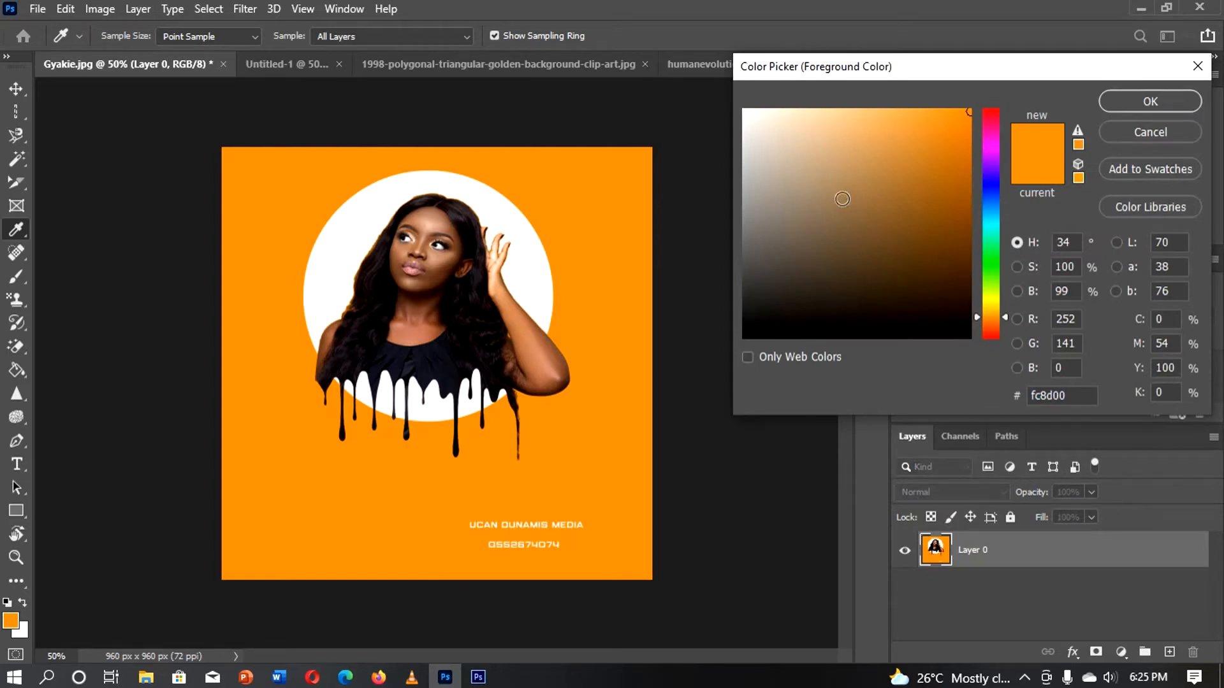
pyautogui.click(532, 242)
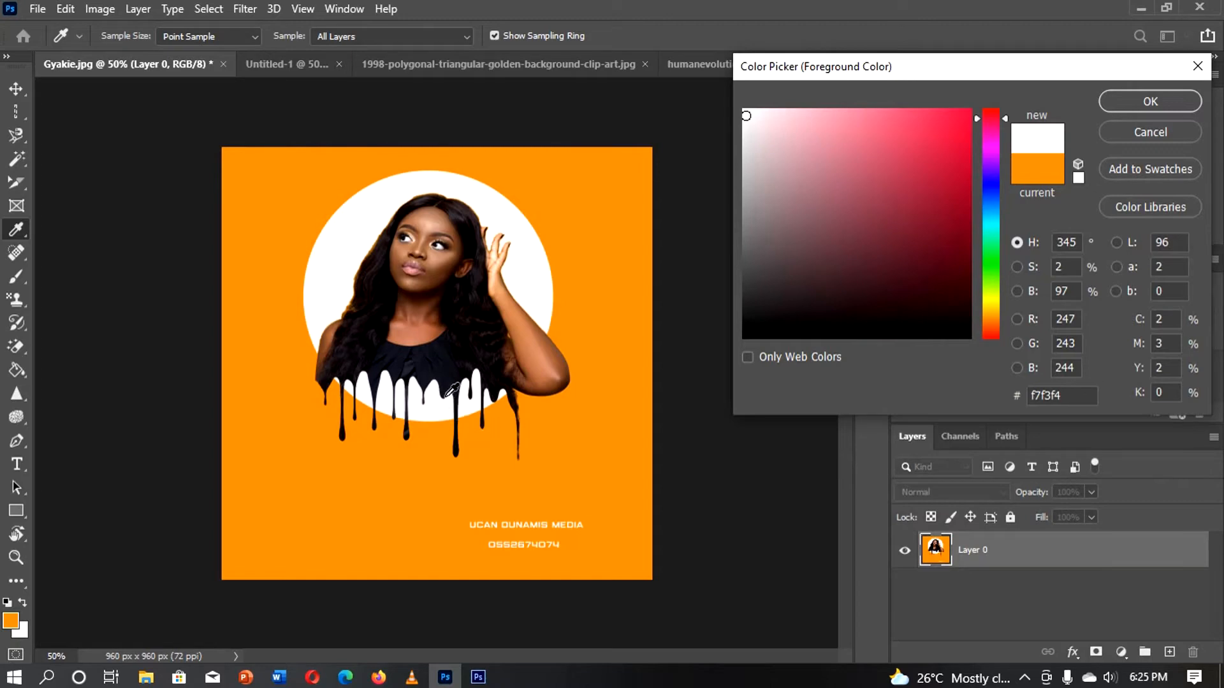
pyautogui.click(441, 369)
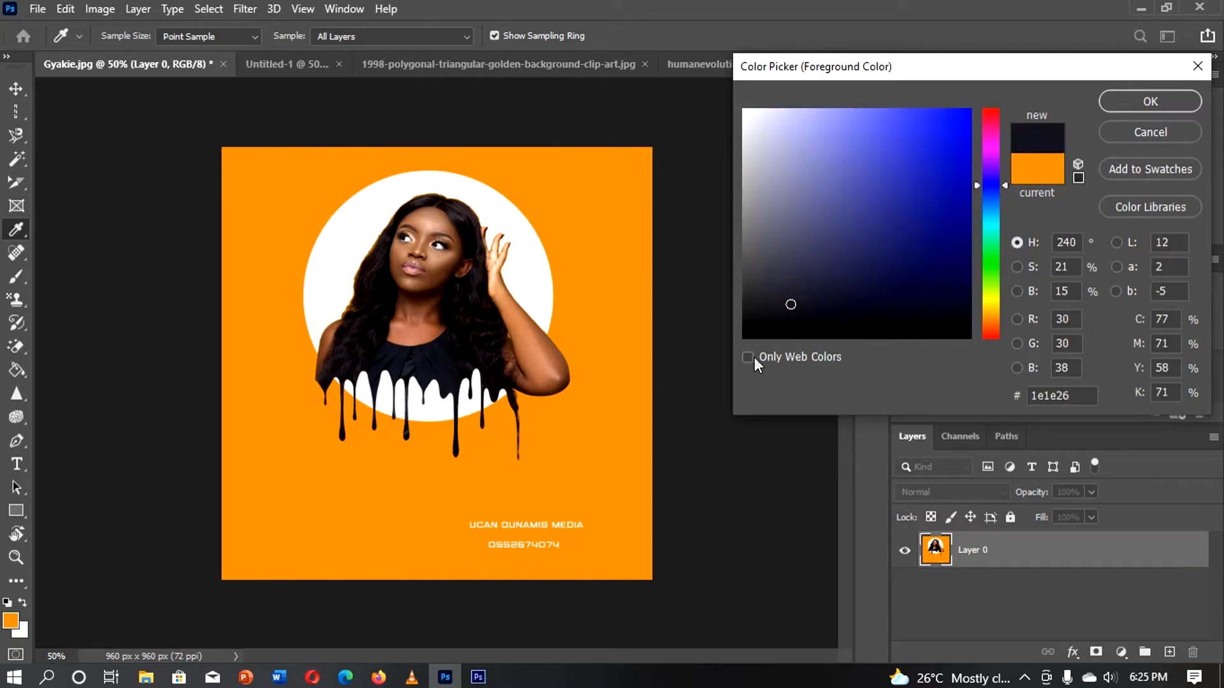
pyautogui.click(927, 292)
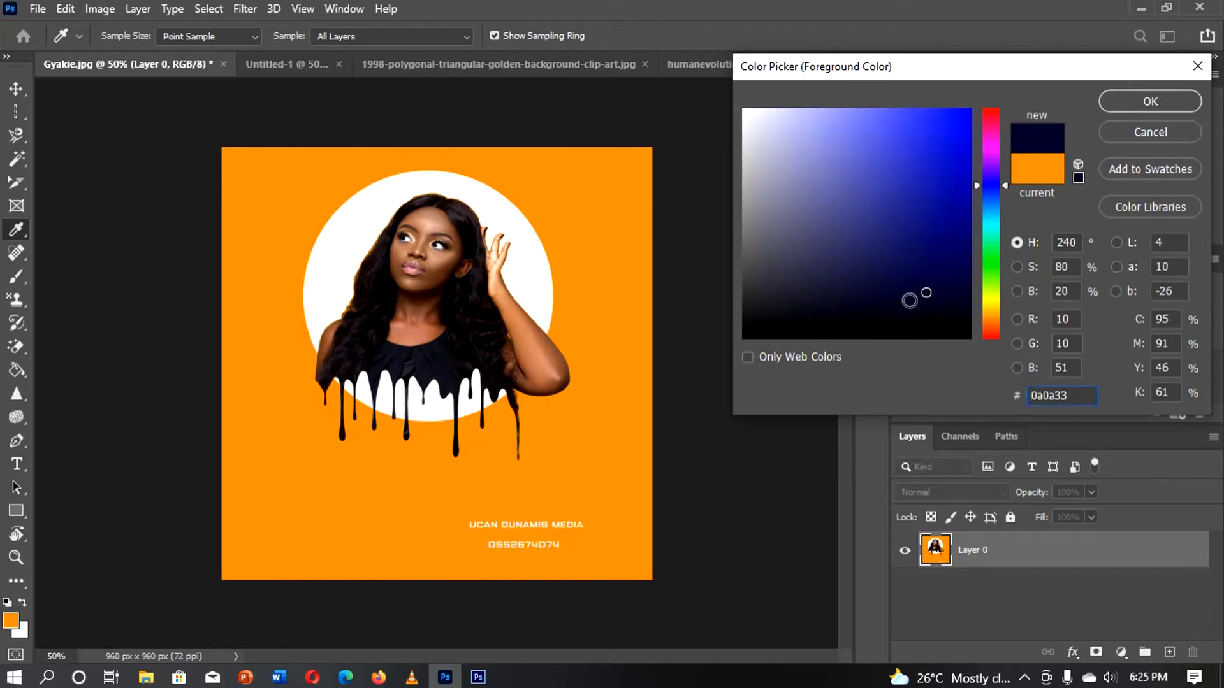
pyautogui.click(931, 332)
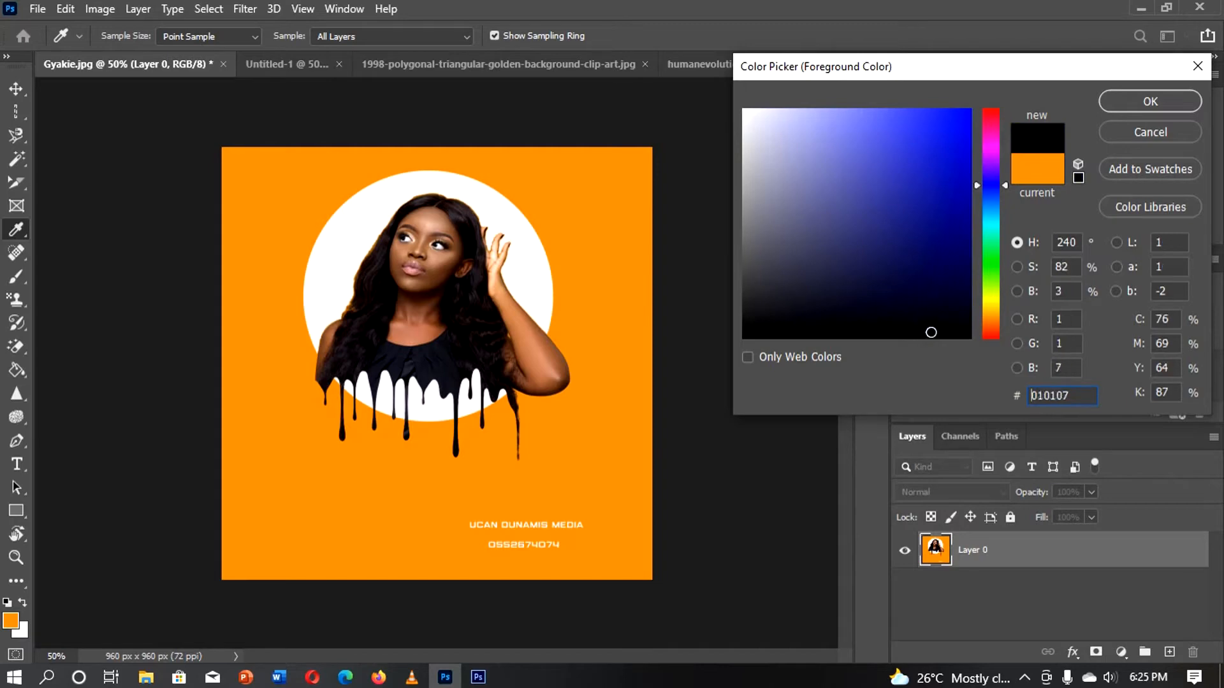
pyautogui.click(1160, 101)
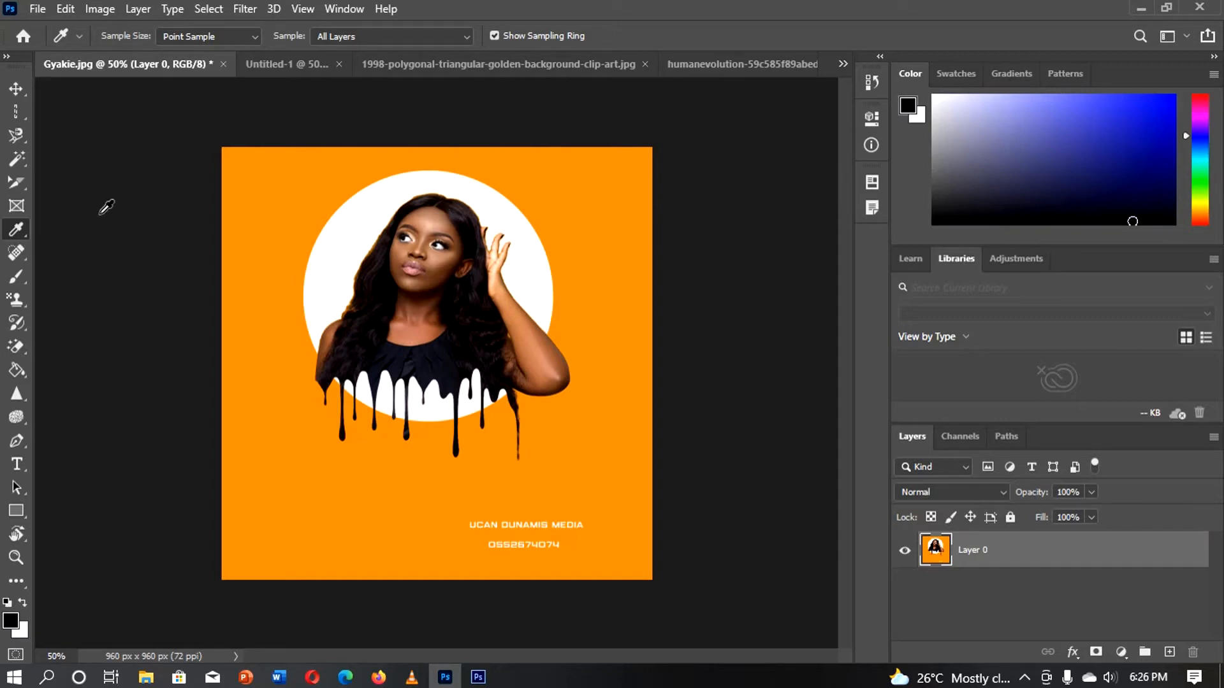
# - Place a Color Sampler point on the orange backdrop below the woman's elbow, collapse the color readout and undo the point
pyautogui.rightClick(13, 234)
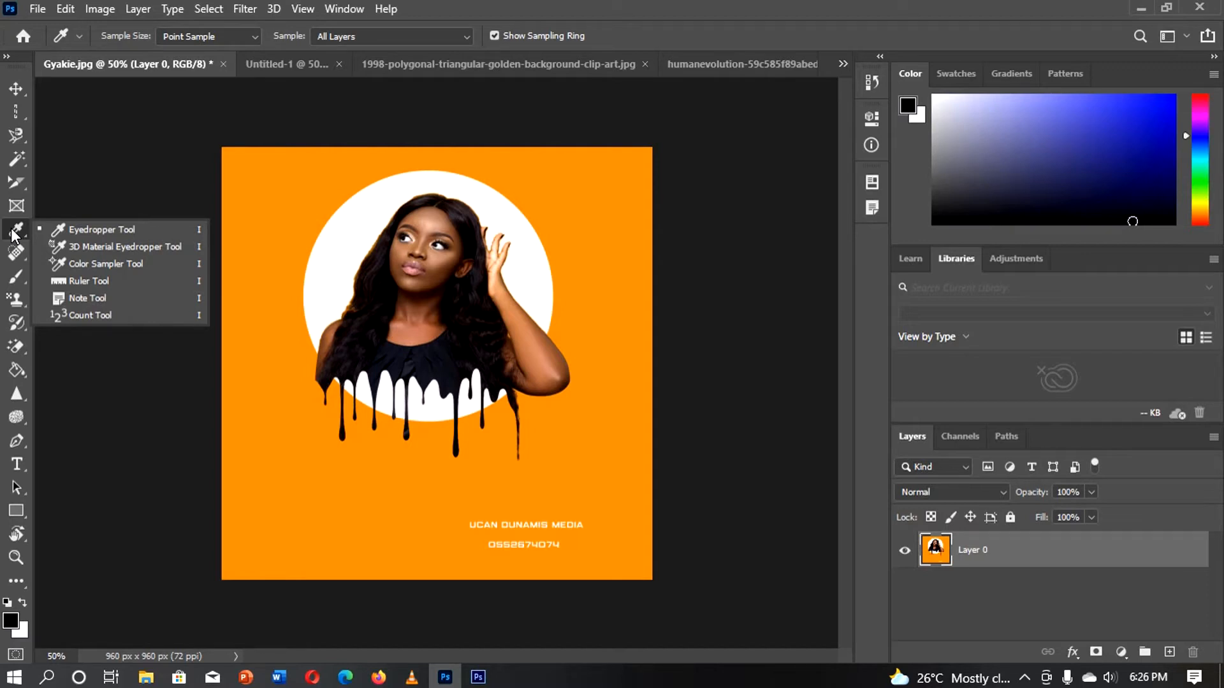
pyautogui.click(66, 264)
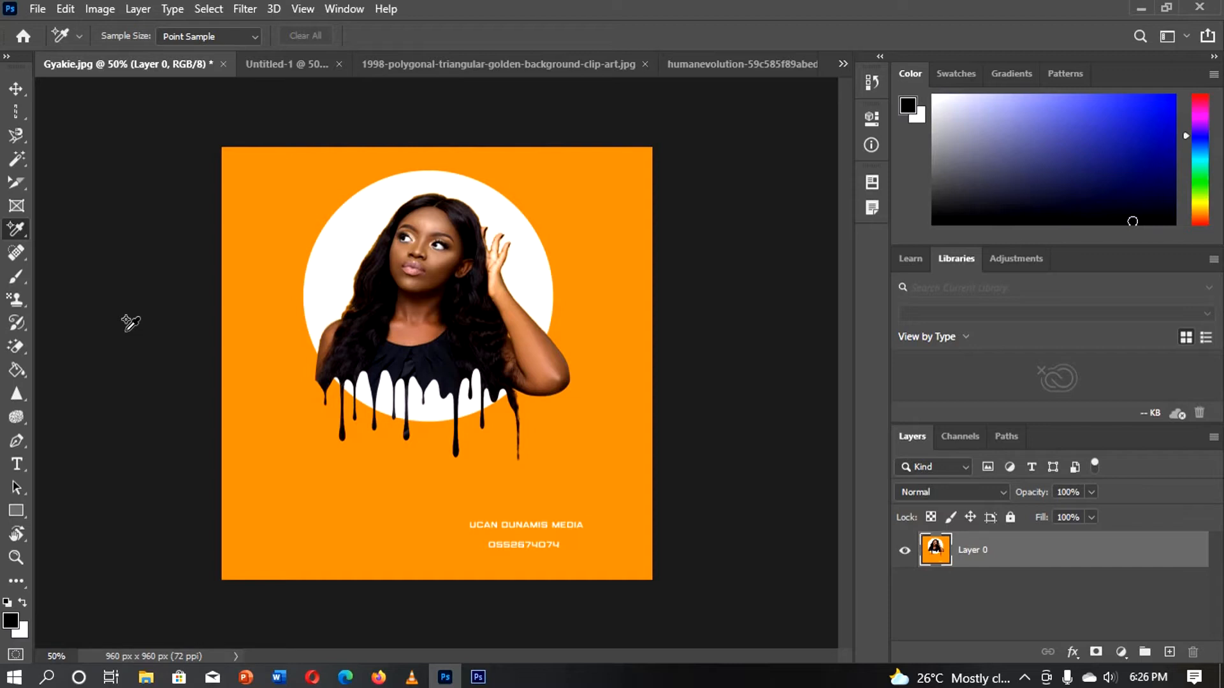
pyautogui.click(585, 433)
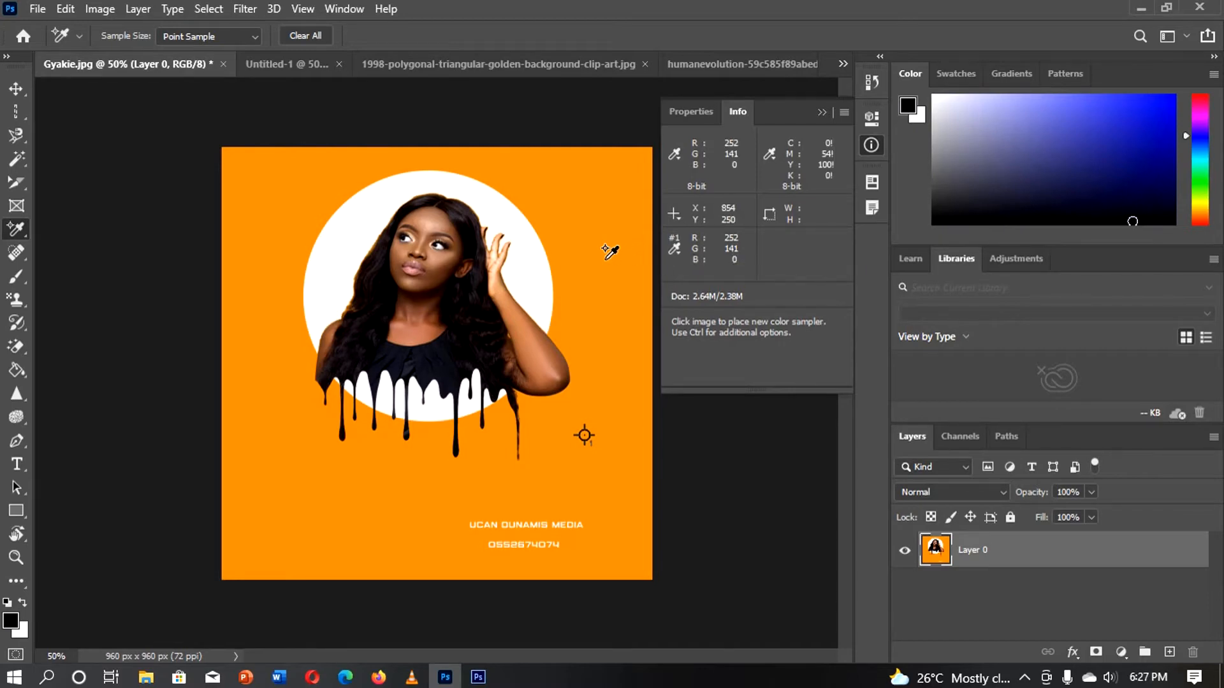
pyautogui.click(822, 111)
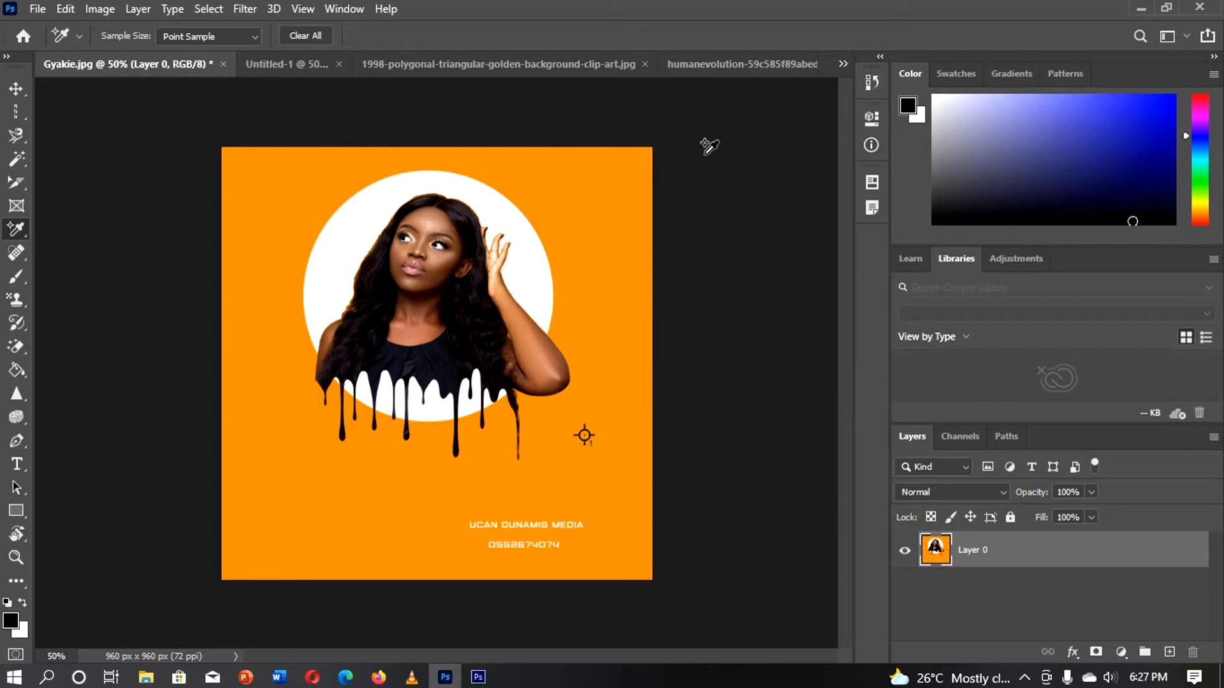
pyautogui.hotkey('ctrl', 'z')
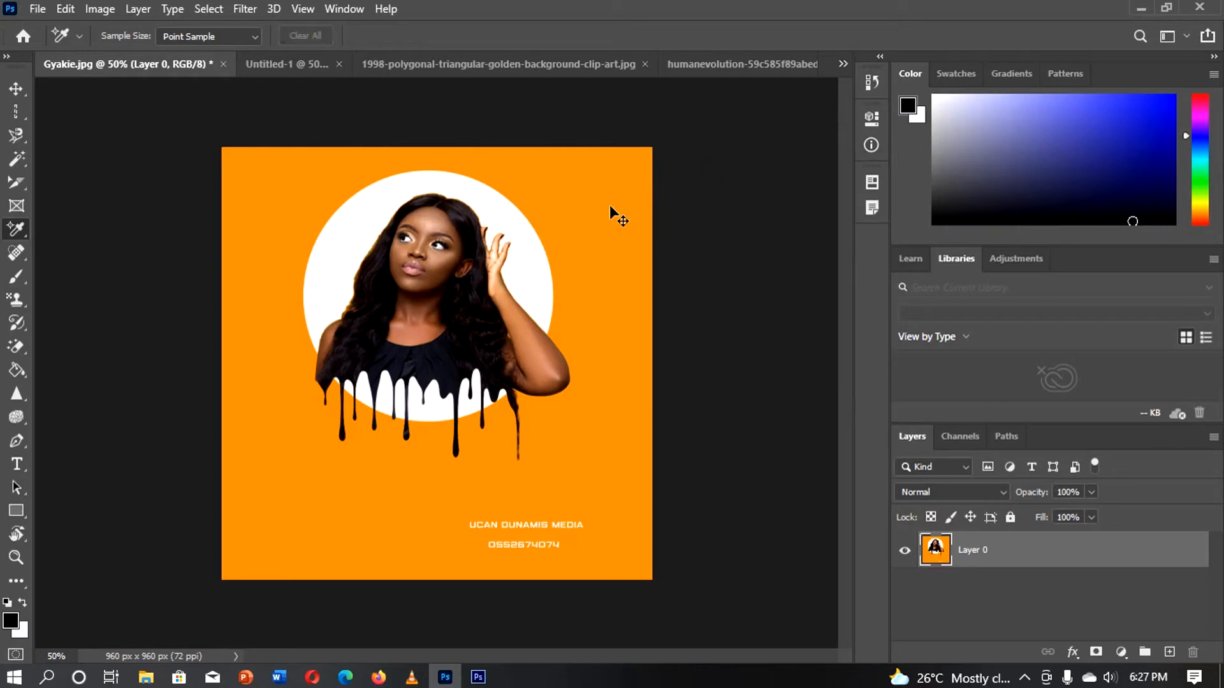
# - Undo the background layer's unlocking and measure the poster's diagonal from its lower-left to its upper-right corner with the Ruler tool
pyautogui.rightClick(18, 229)
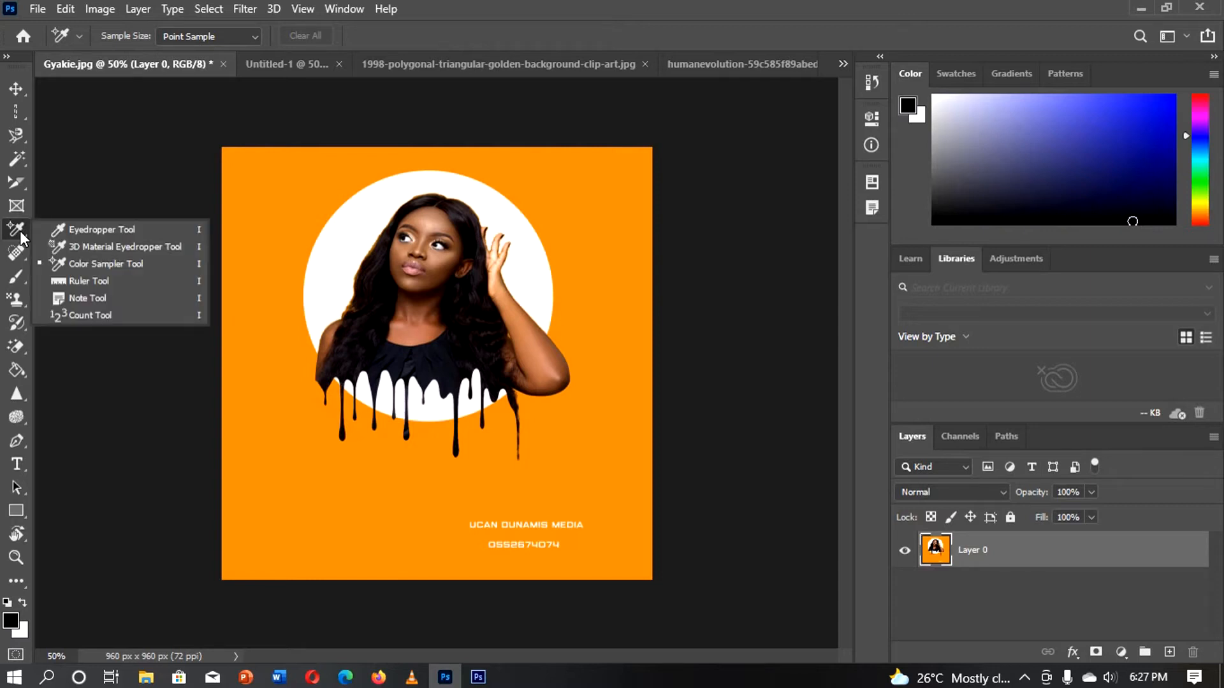
pyautogui.click(63, 281)
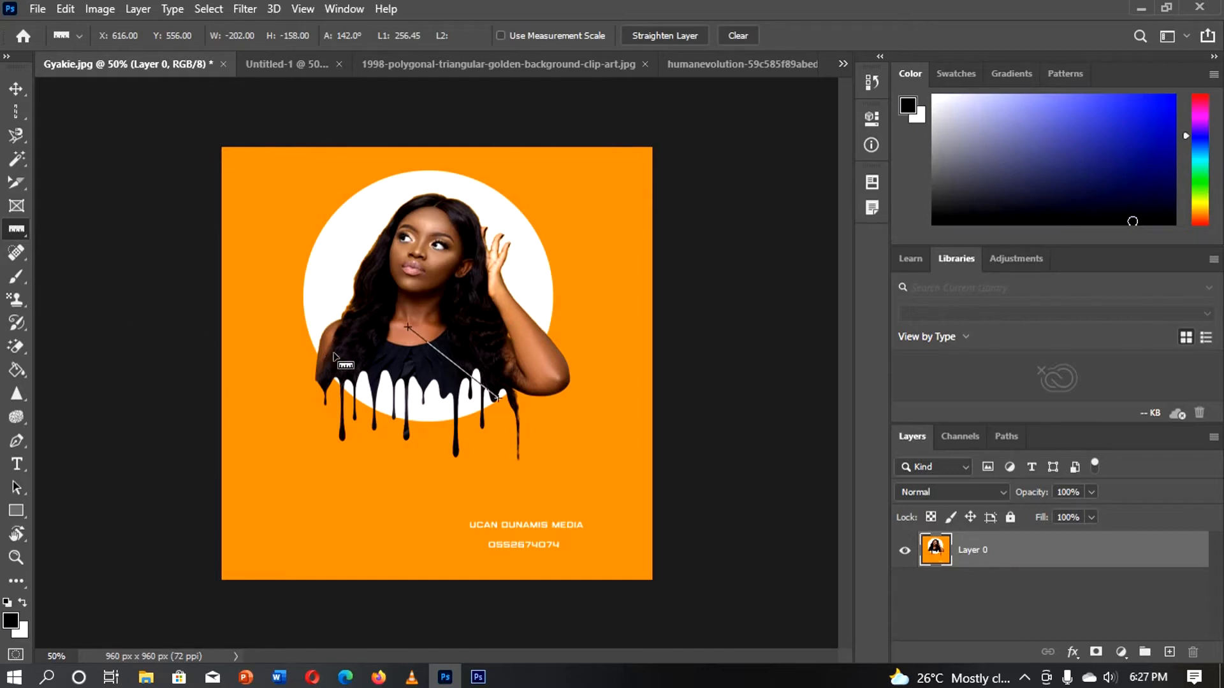
pyautogui.hotkey('ctrl', 'z')
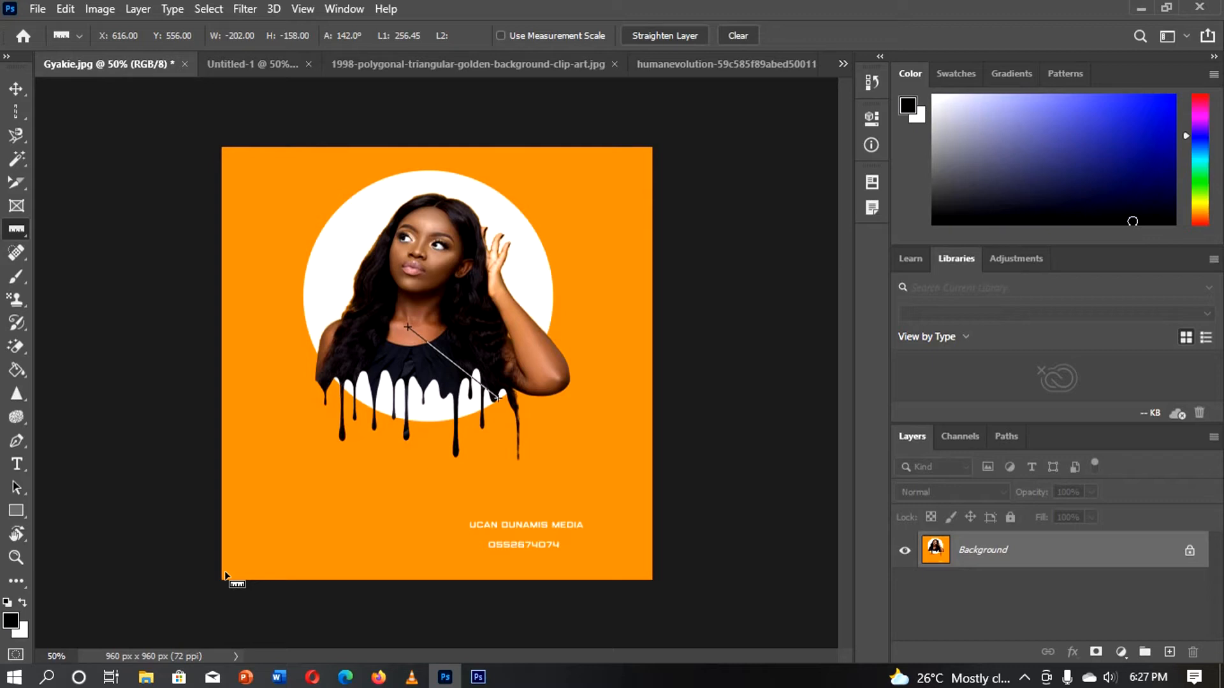
pyautogui.moveTo(225, 573)
pyautogui.mouseDown()
pyautogui.moveTo(530, 304)
pyautogui.moveTo(646, 146)
pyautogui.mouseUp()
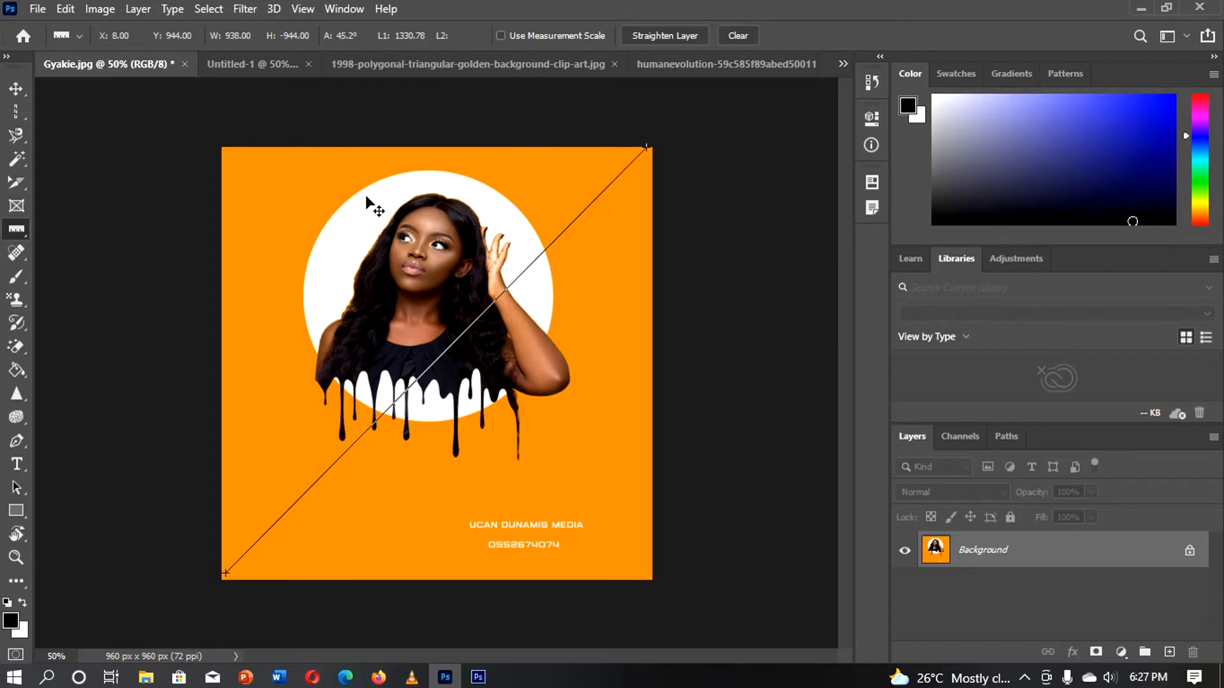
# - Activate the Note tool and unlock the background layer of the humanevolution document
pyautogui.rightClick(18, 233)
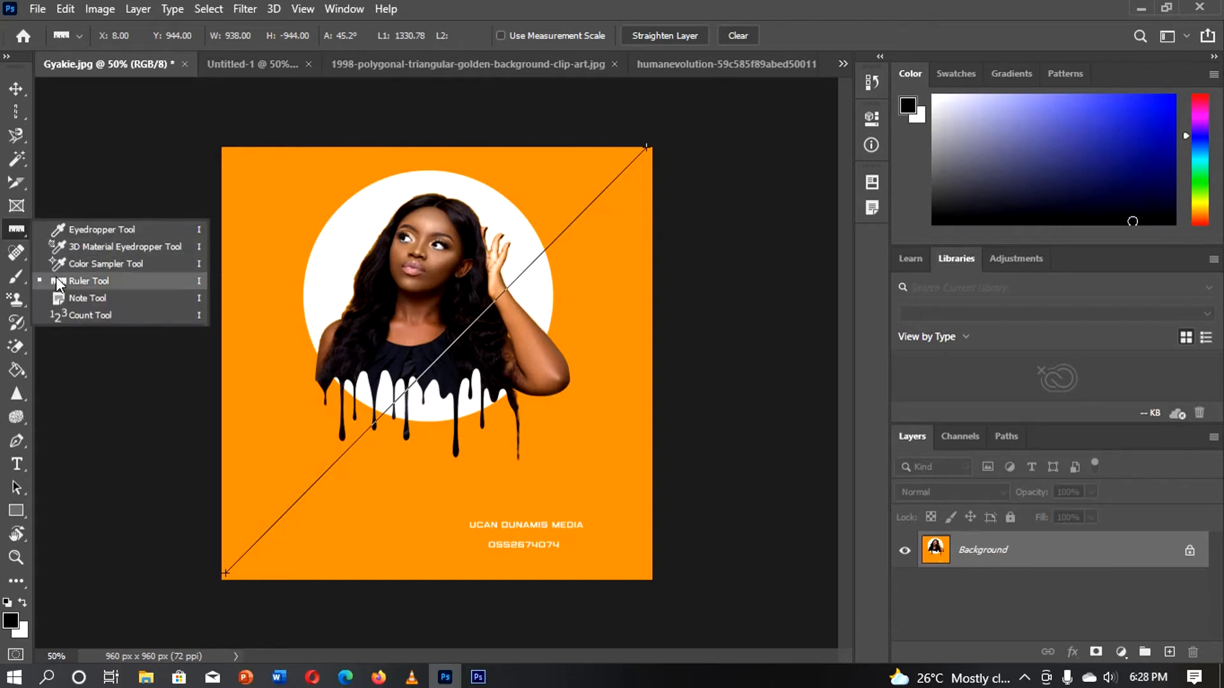
pyautogui.click(72, 302)
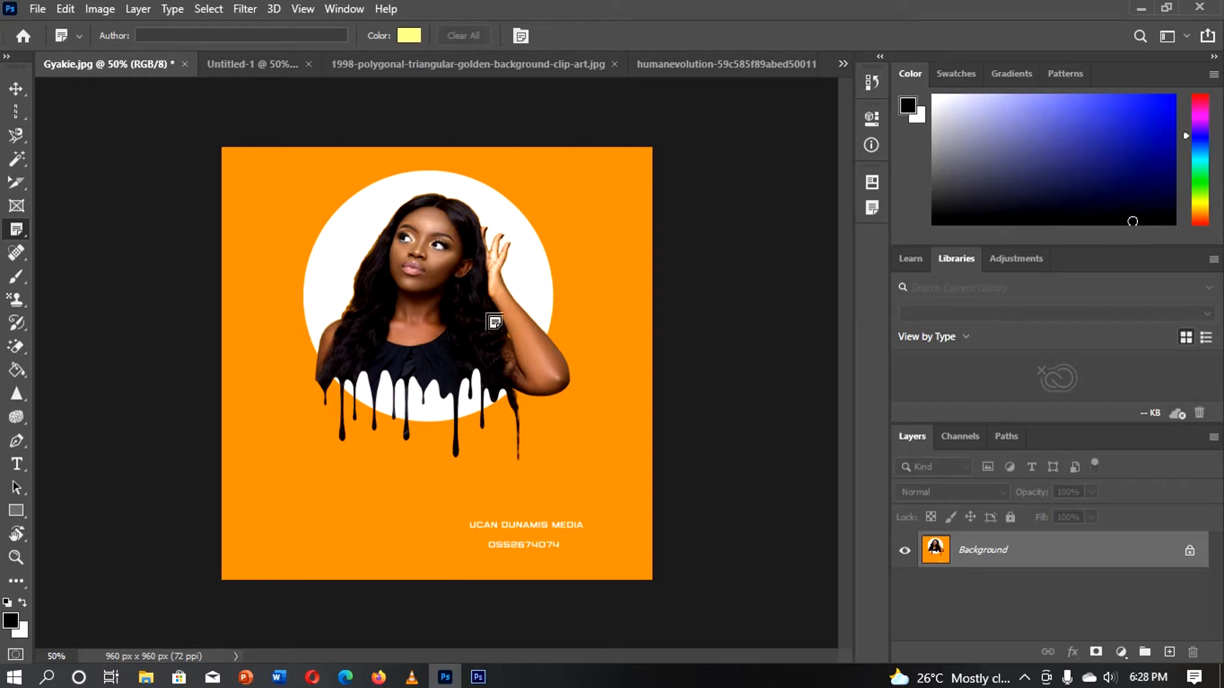
pyautogui.click(742, 66)
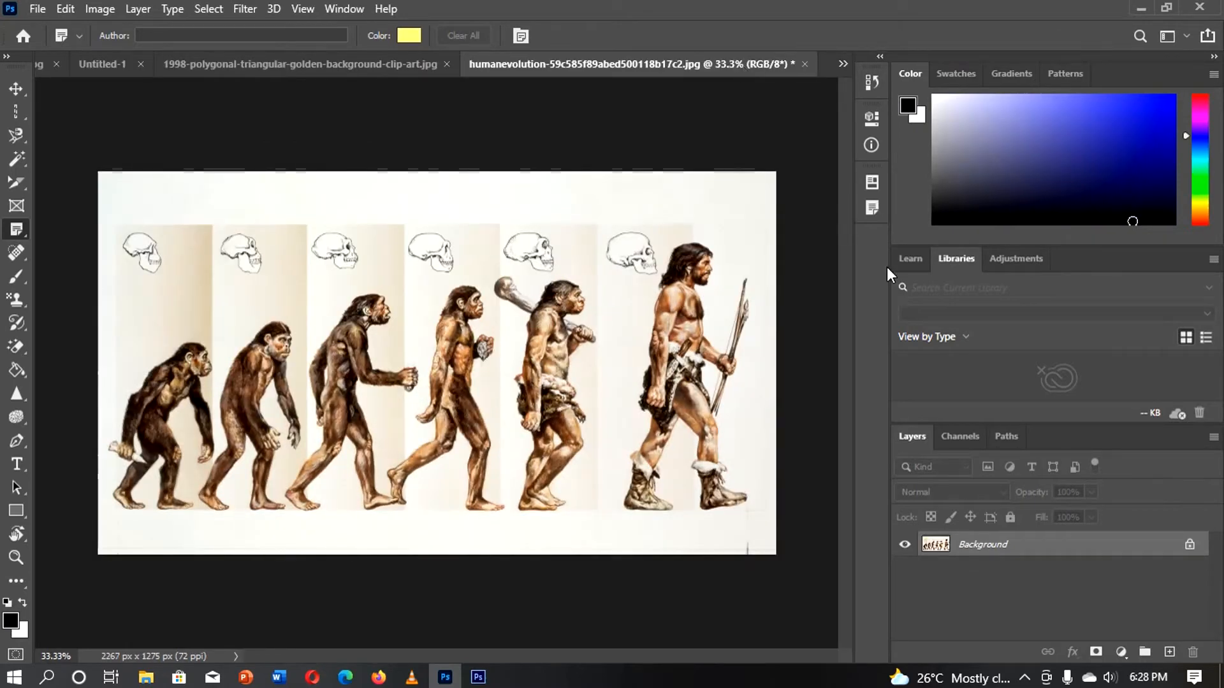
pyautogui.click(1189, 544)
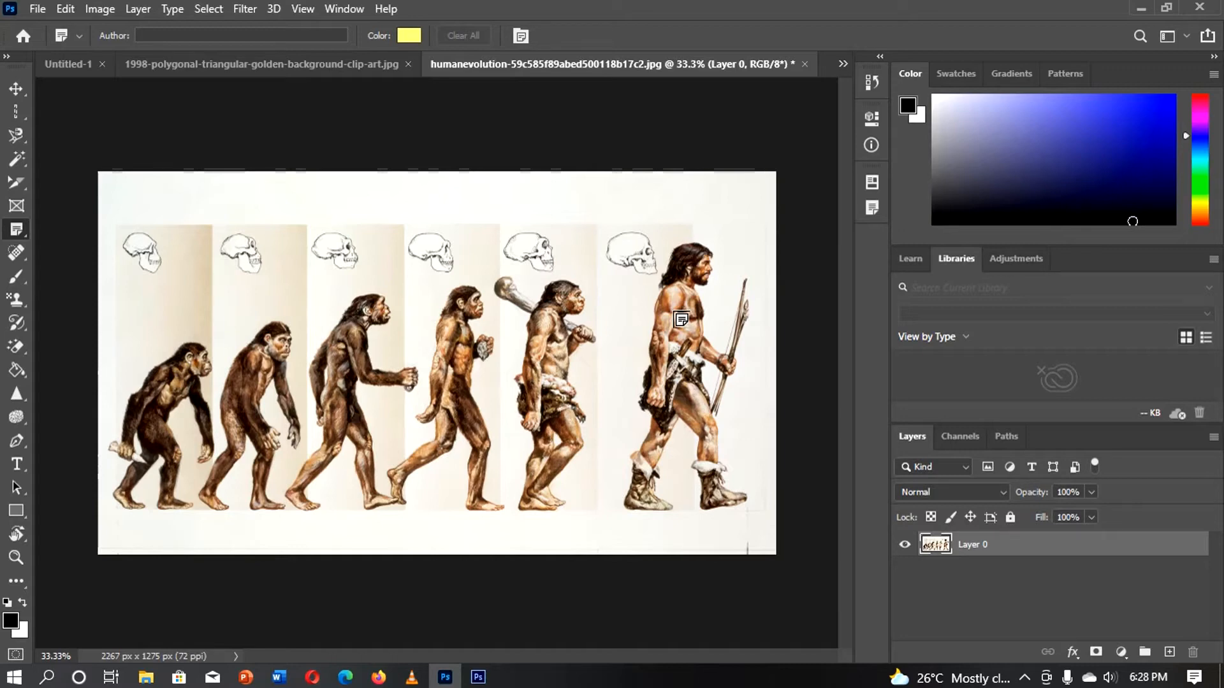
# - Place a note reading "boss" on the rightmost man's torso, close and reopen it, and delete it
pyautogui.click(681, 319)
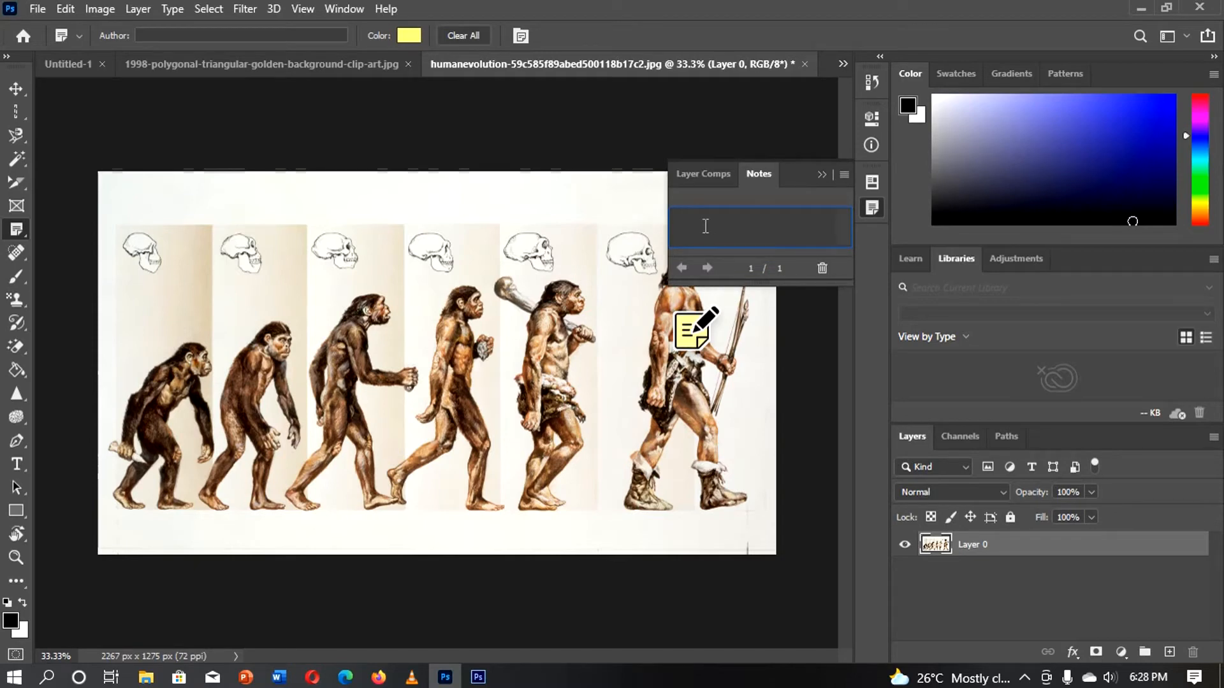
pyautogui.write('boss')
pyautogui.click(681, 329)
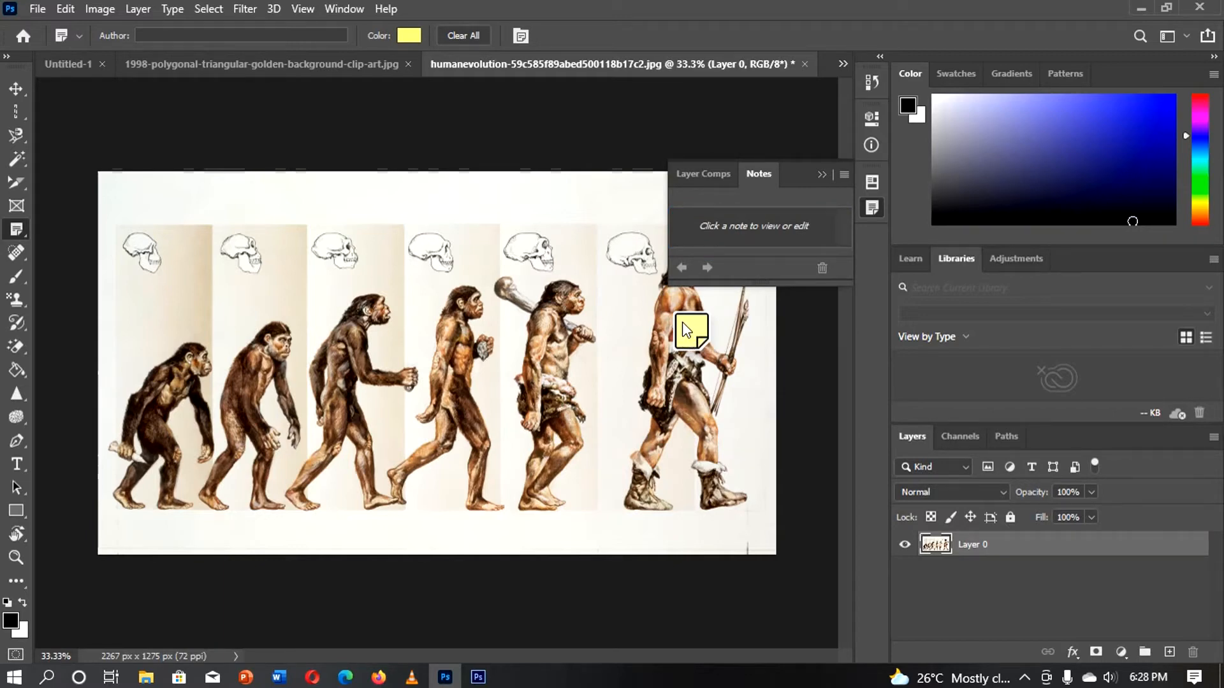
pyautogui.click(682, 324)
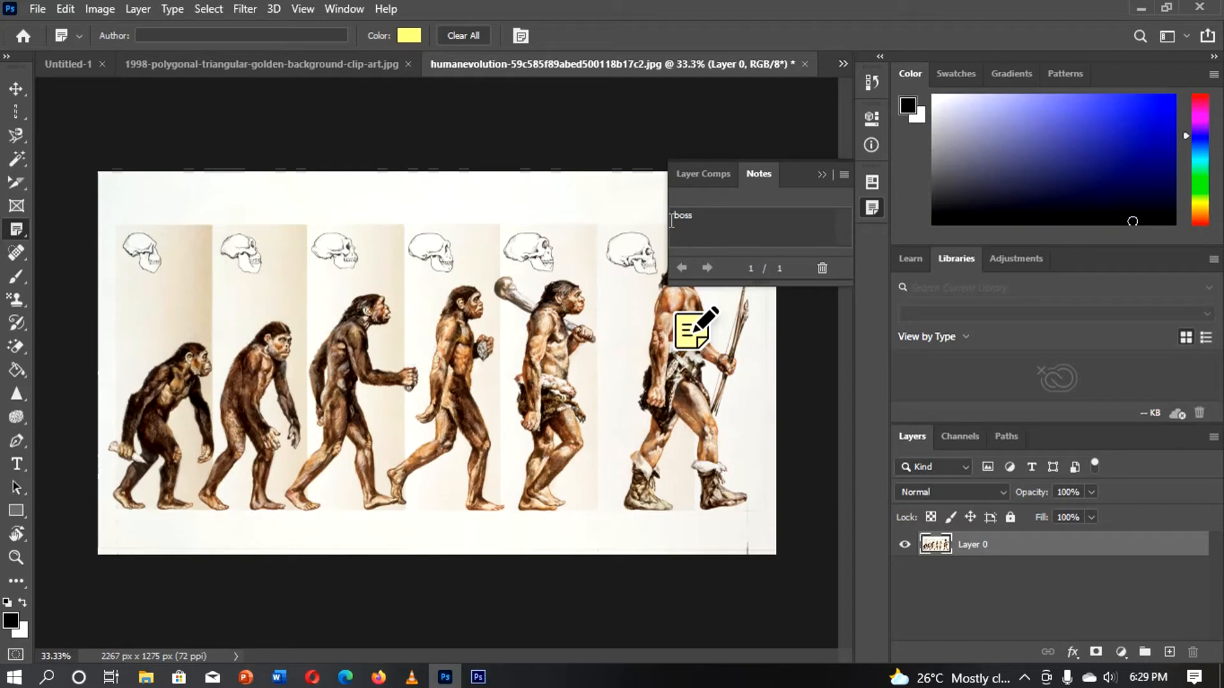
pyautogui.click(823, 173)
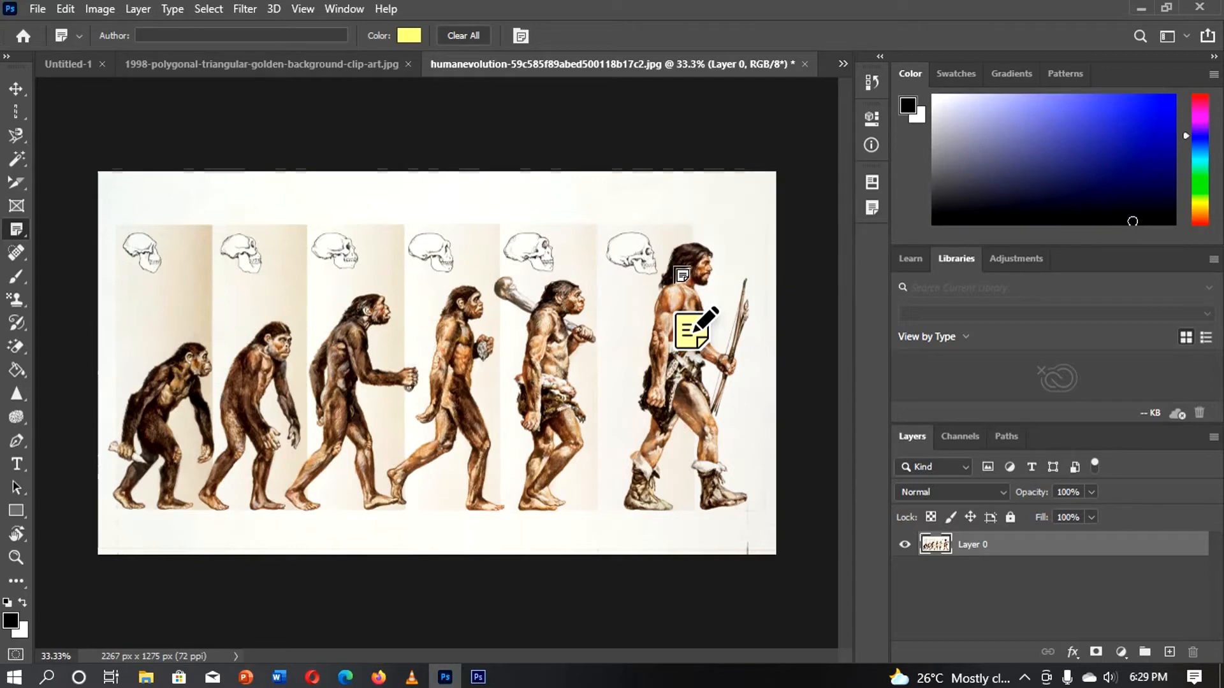
pyautogui.press('Delete')
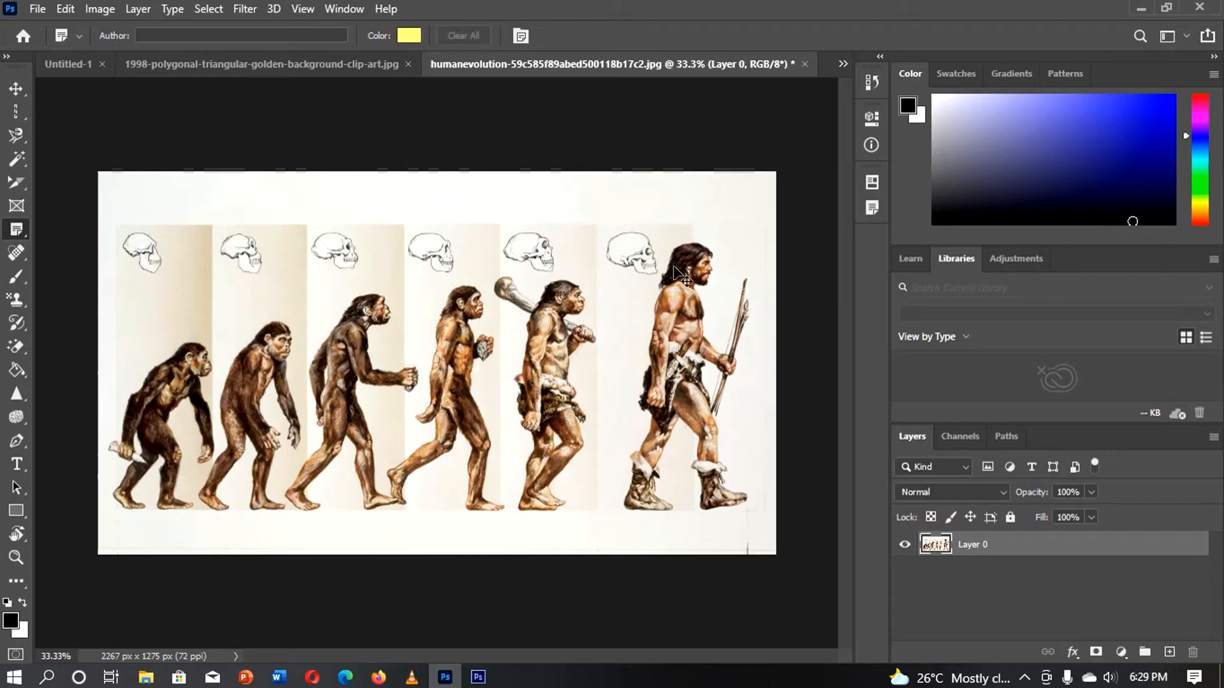
# - Activate the Count tool, set its label size to 64, and change the count color to red e90a2f
pyautogui.rightClick(6, 236)
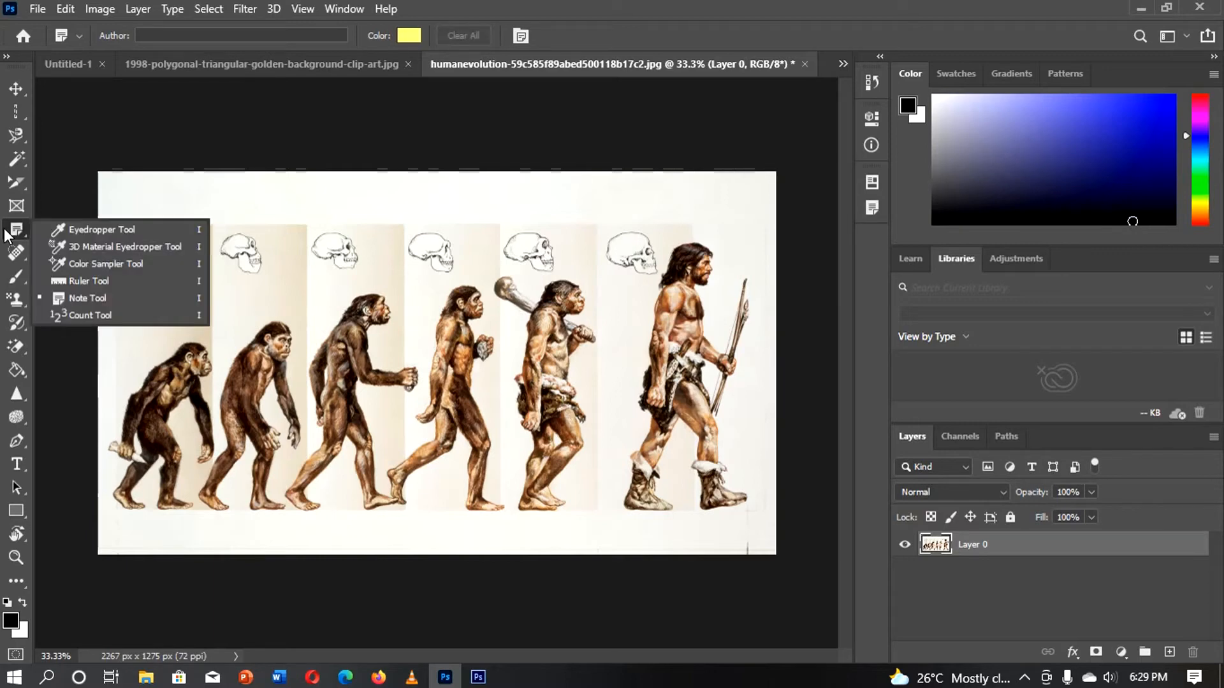
pyautogui.click(78, 316)
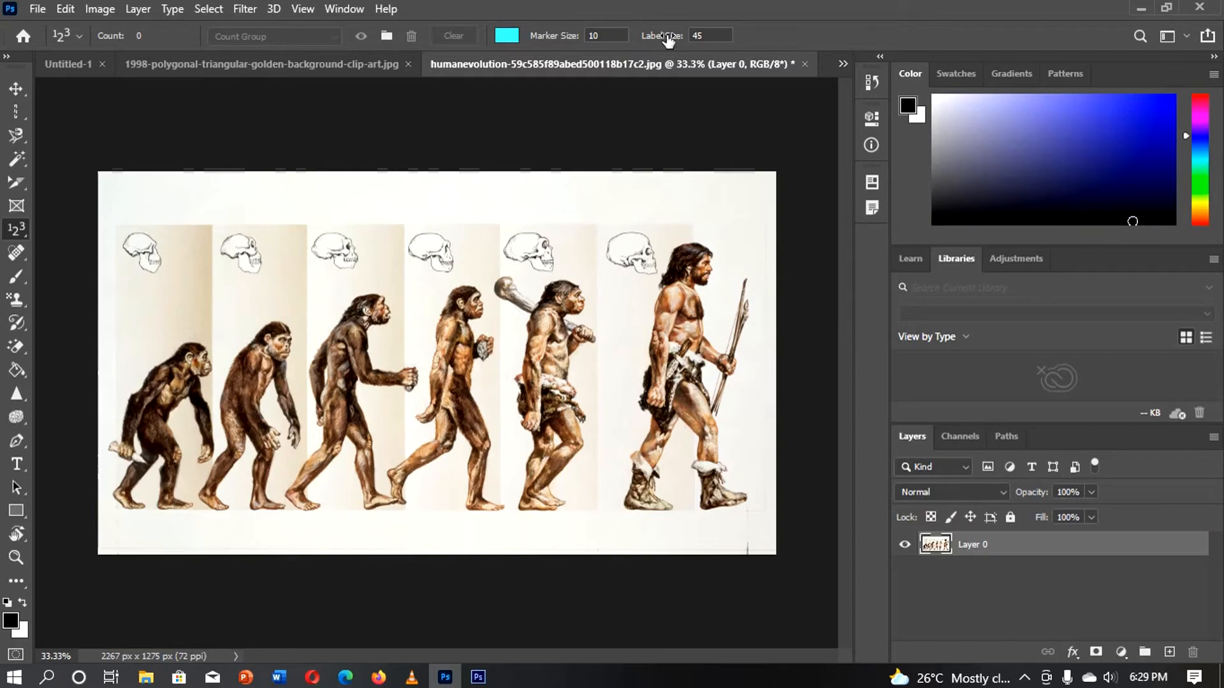
pyautogui.moveTo(667, 45); pyautogui.dragTo(683, 44)
pyautogui.click(506, 36)
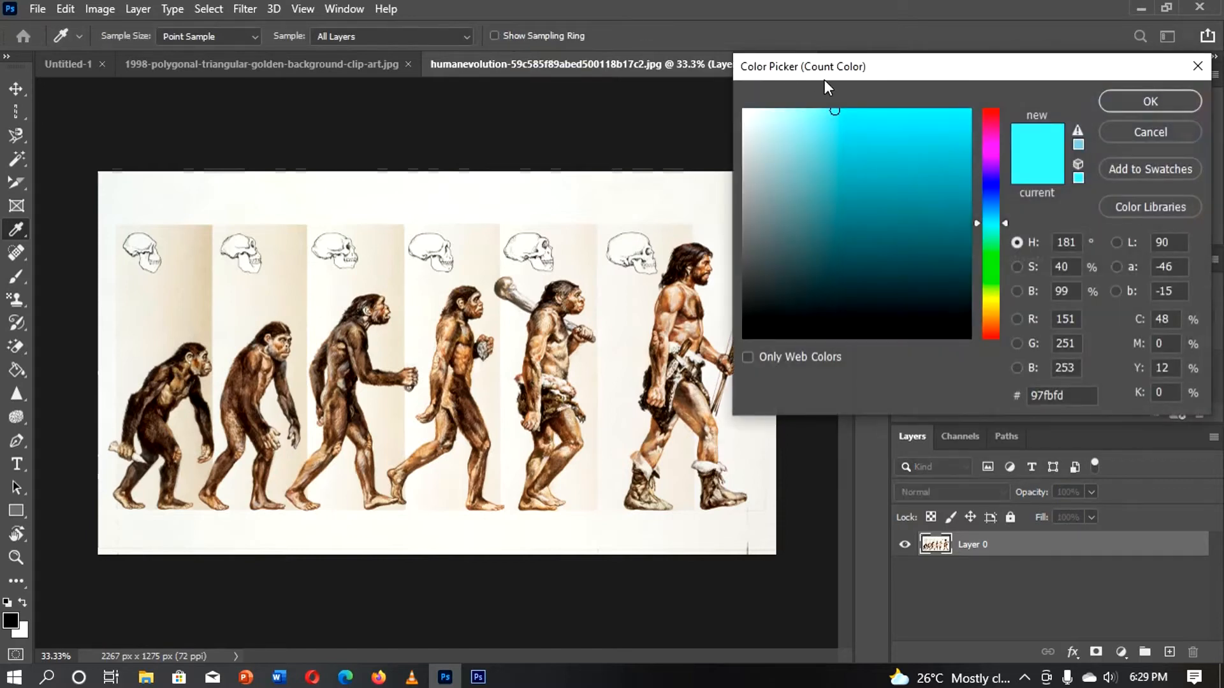
pyautogui.click(992, 115)
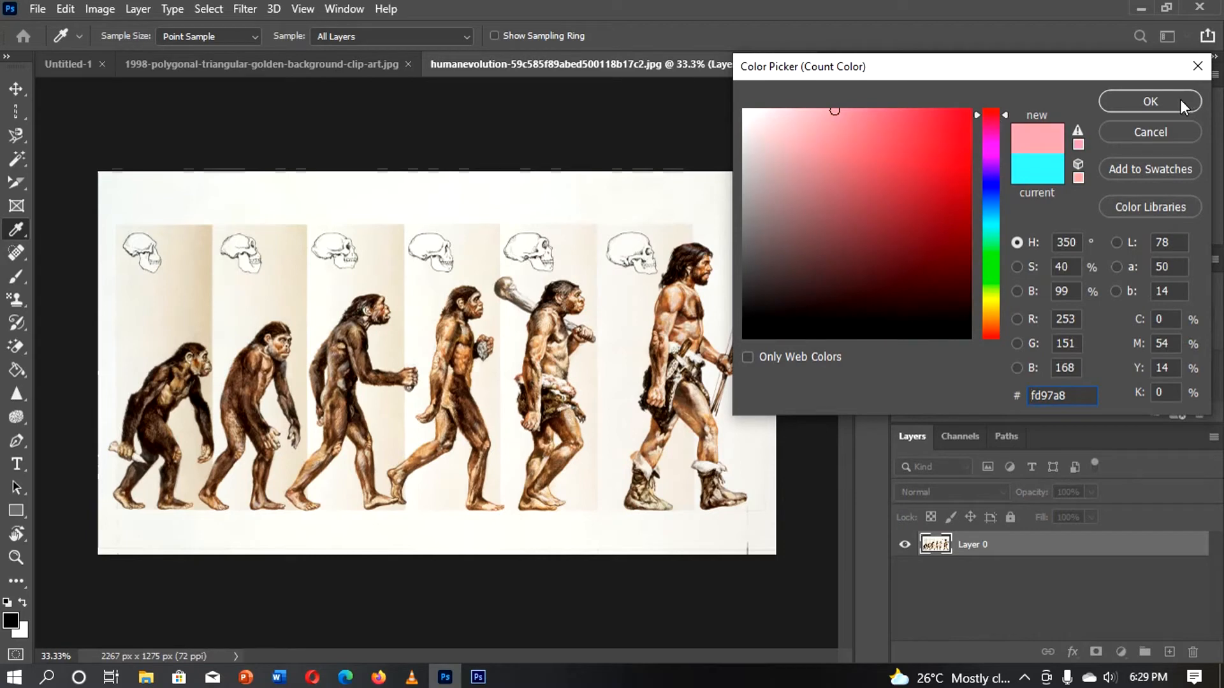
pyautogui.click(962, 129)
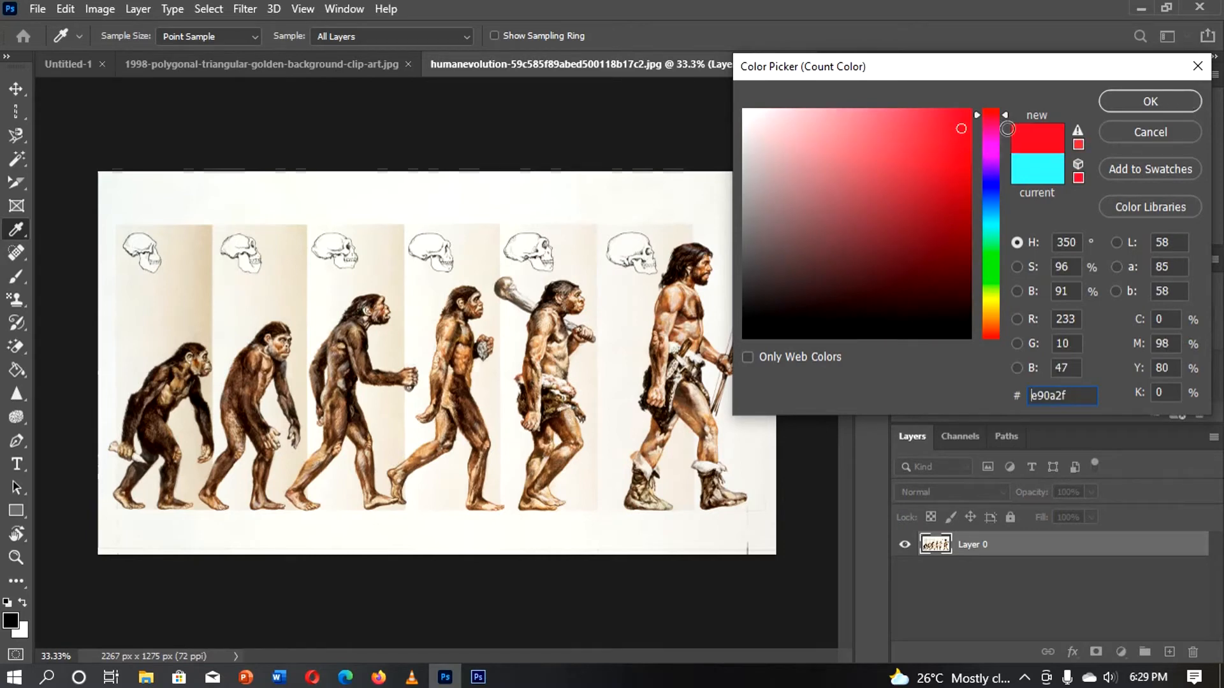
pyautogui.click(1158, 101)
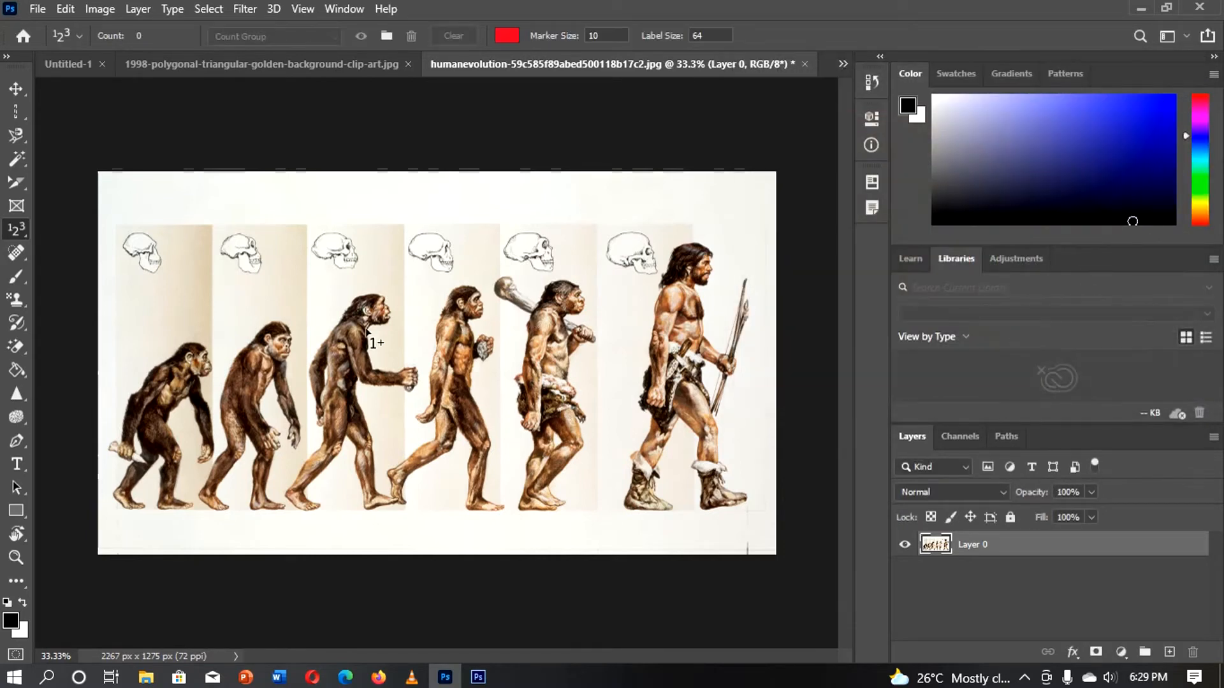
# - Place six numbered count markers in order from the first crouching ape to the rightmost man, one for each figure
pyautogui.click(137, 312)
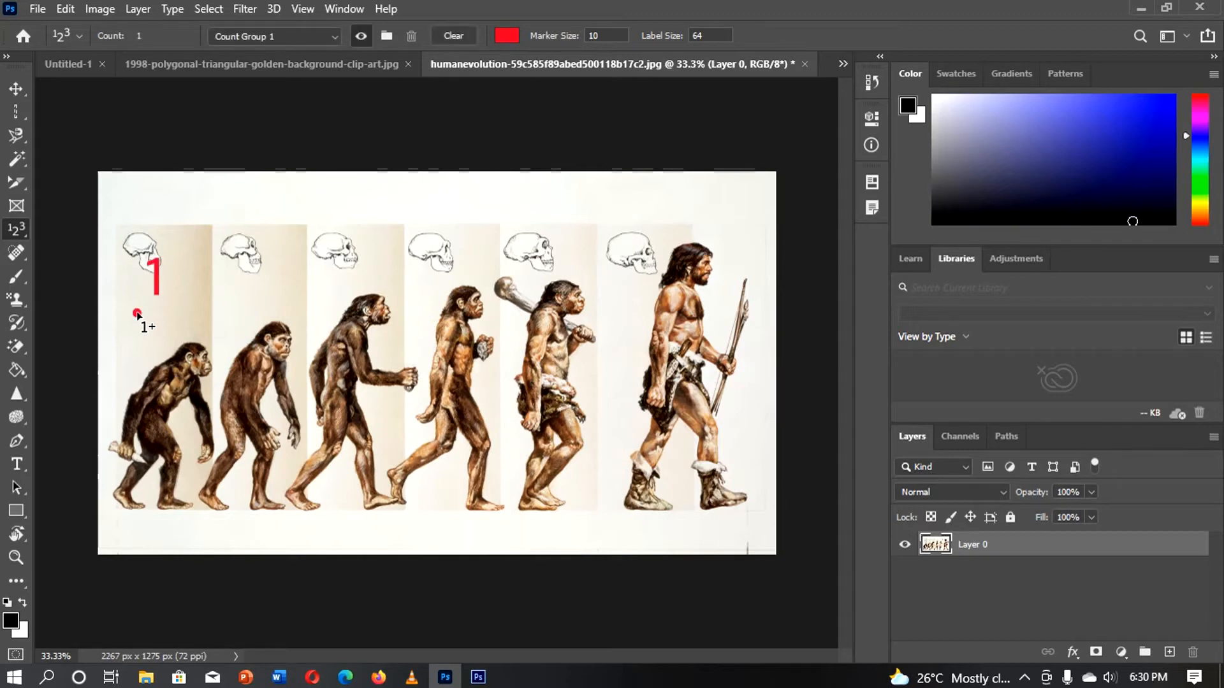
pyautogui.click(240, 292)
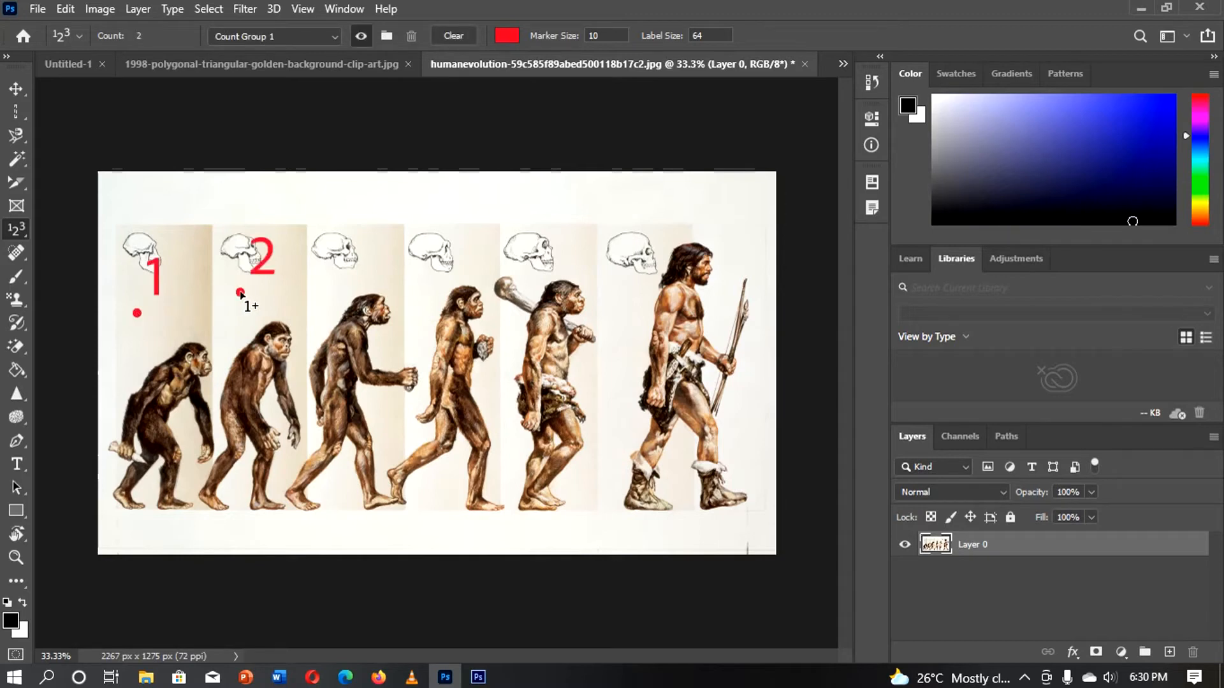
pyautogui.click(355, 281)
pyautogui.click(469, 279)
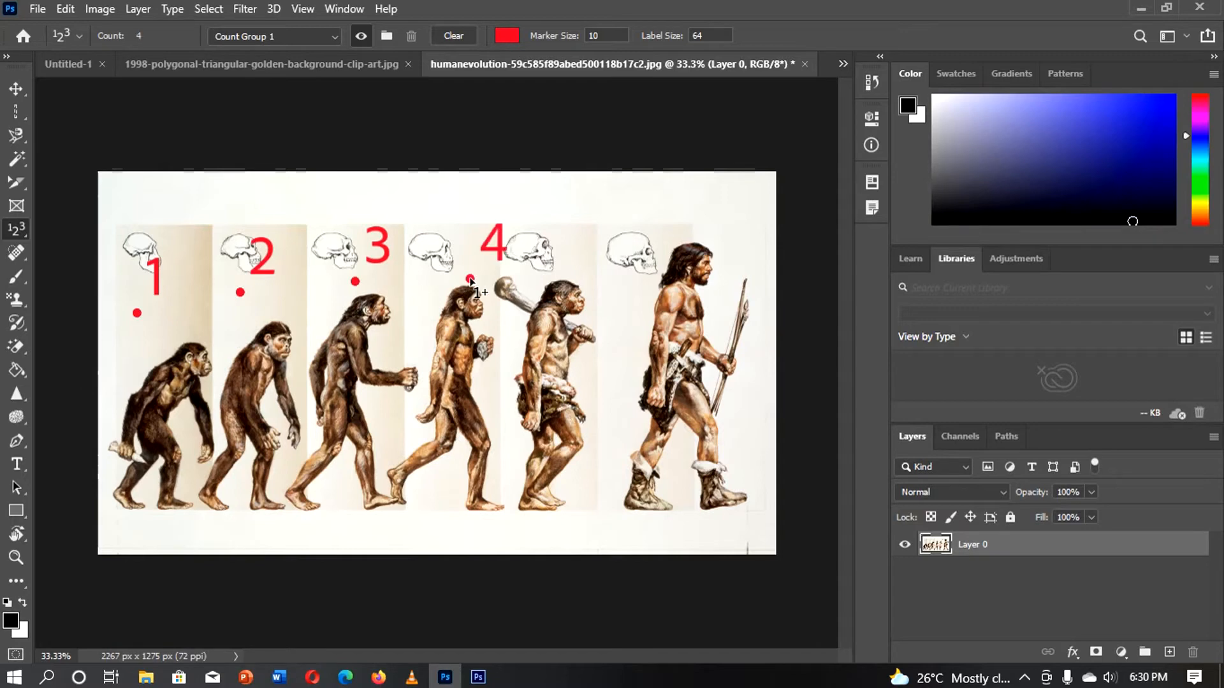
pyautogui.click(525, 276)
pyautogui.click(680, 267)
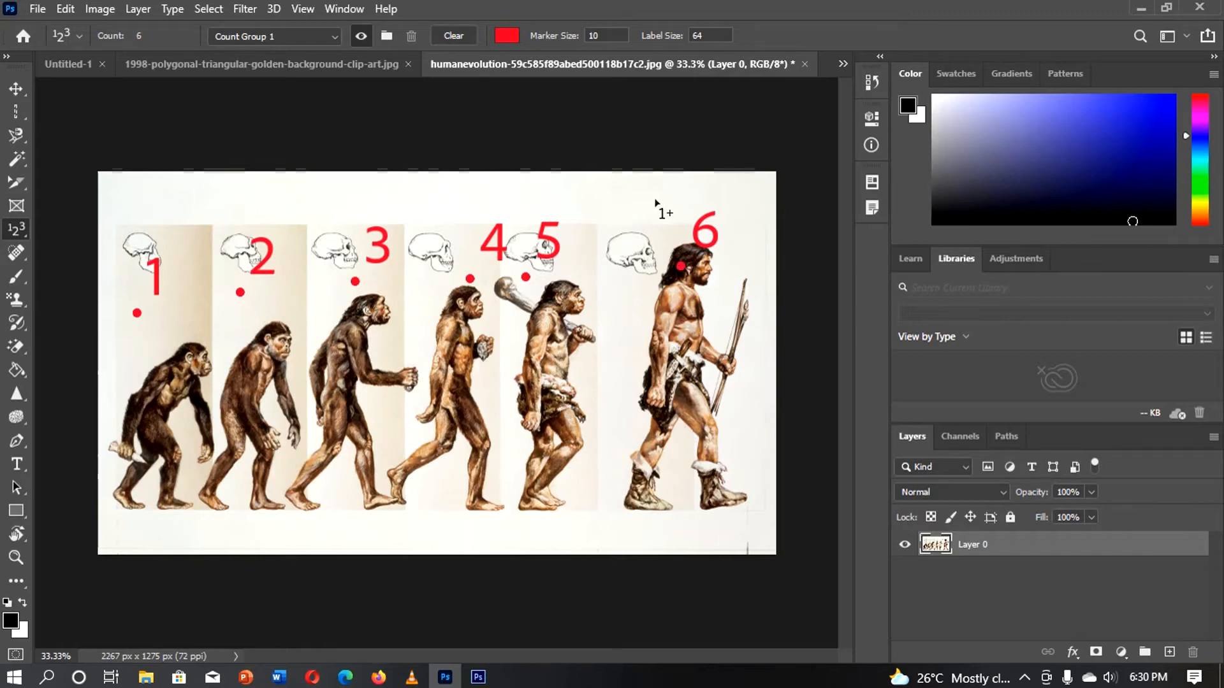
# - Change the color of the count markers to near-black 0b0102
pyautogui.click(507, 36)
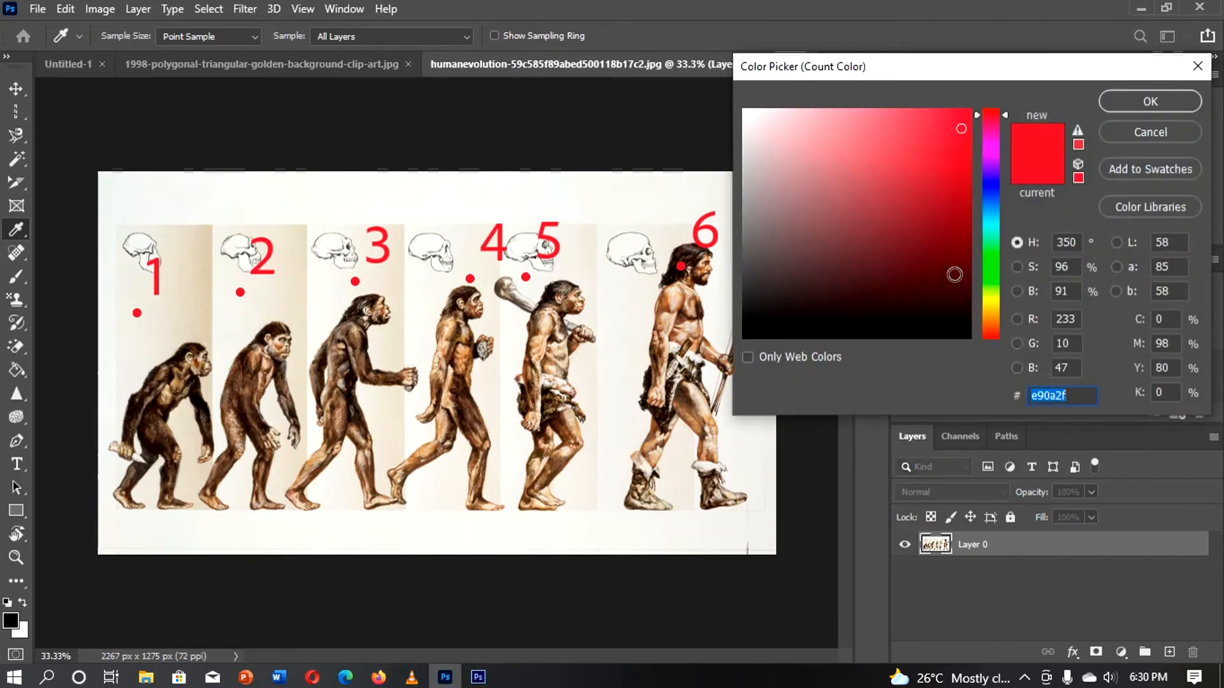
pyautogui.click(957, 329)
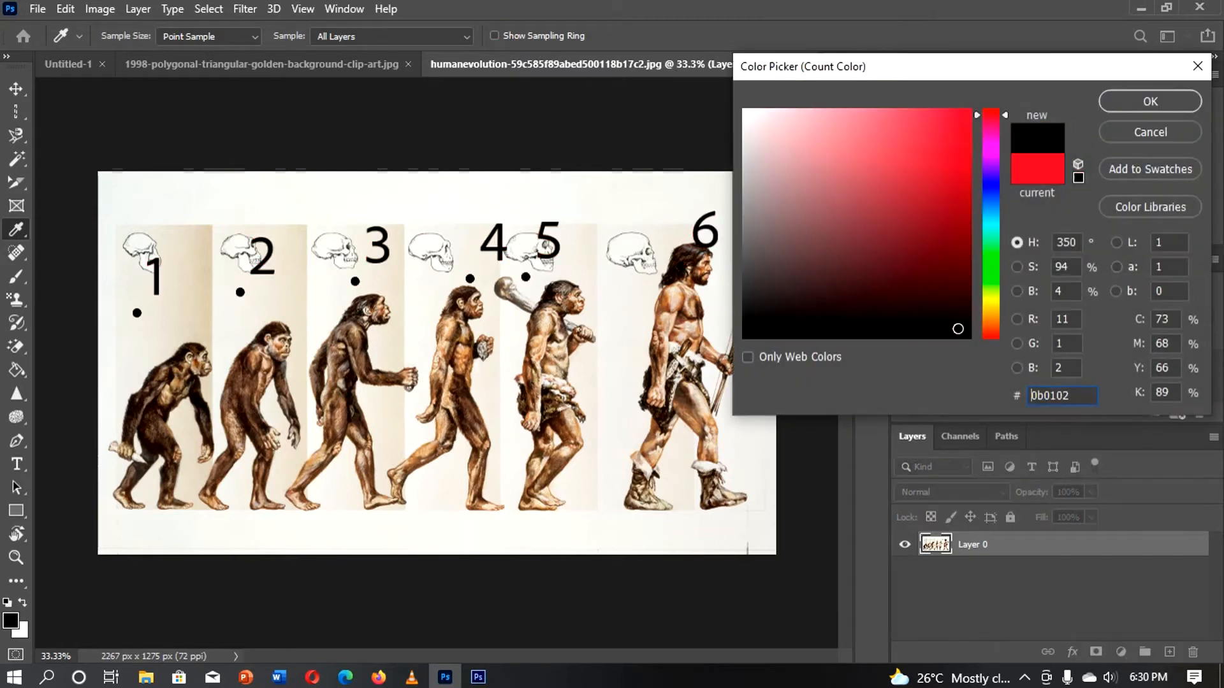
pyautogui.click(1183, 104)
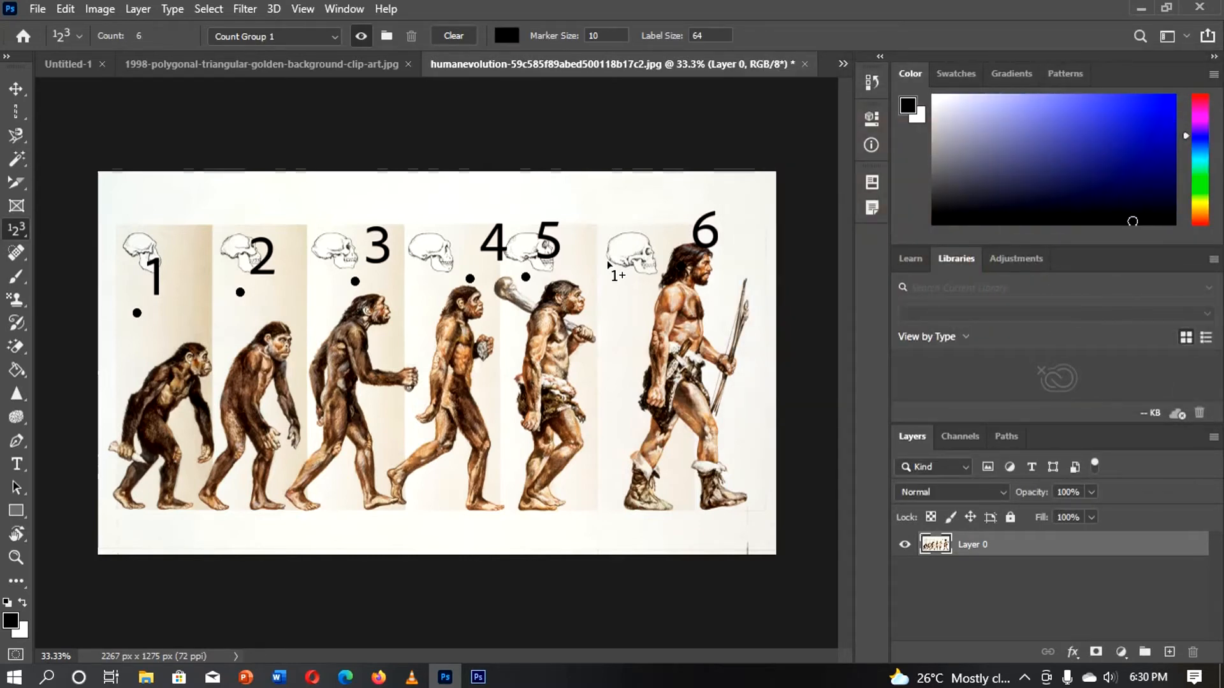
# - Undo the black count color and all six count markers
pyautogui.hotkey('ctrl', 'z')
pyautogui.hotkey('ctrl', 'z')
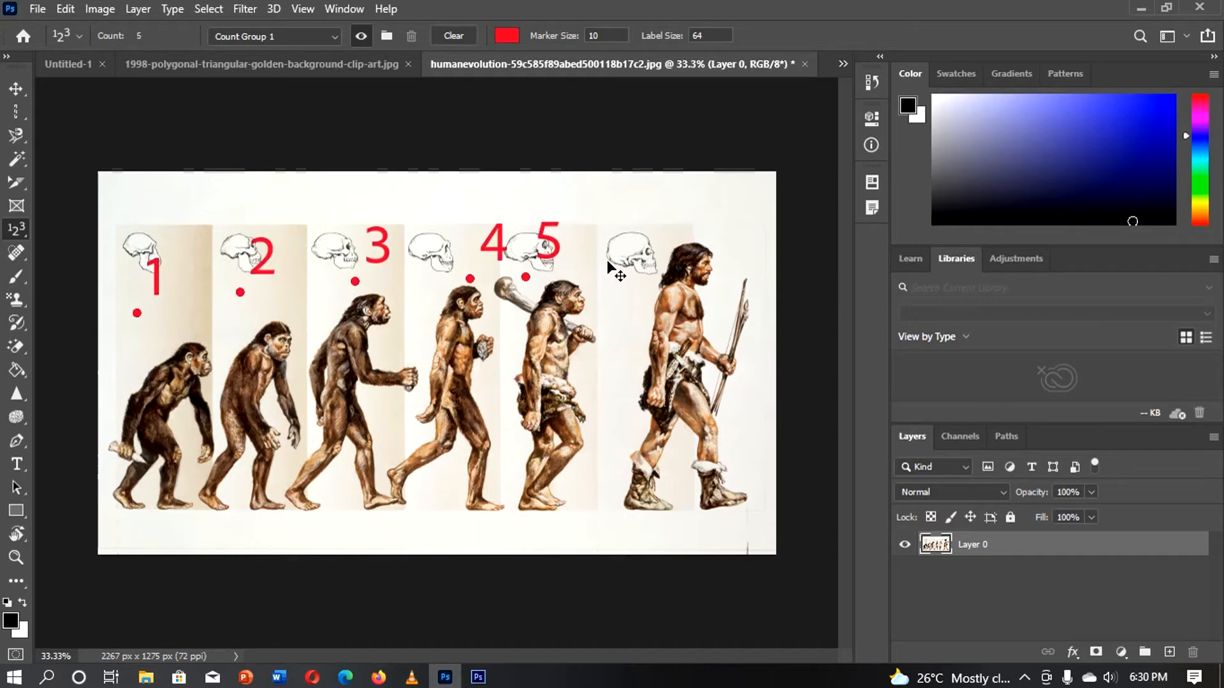
pyautogui.press('z')
pyautogui.hotkey('ctrl', 'z')
pyautogui.hotkey('ctrl', 'z')
pyautogui.hotkey('ctrl', 'z')
pyautogui.hotkey('ctrl', 'z')
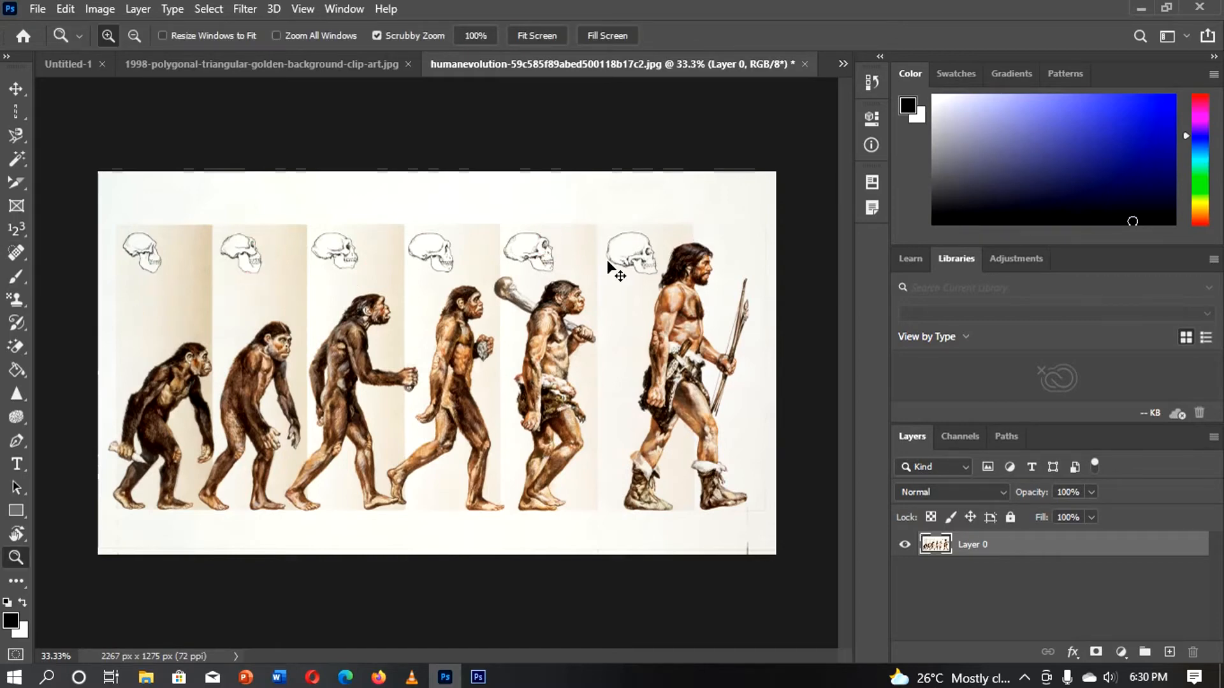
# - Remove the first two skull drawings from the image with the Spot Healing Brush in Content-Aware mode
pyautogui.click(11, 254)
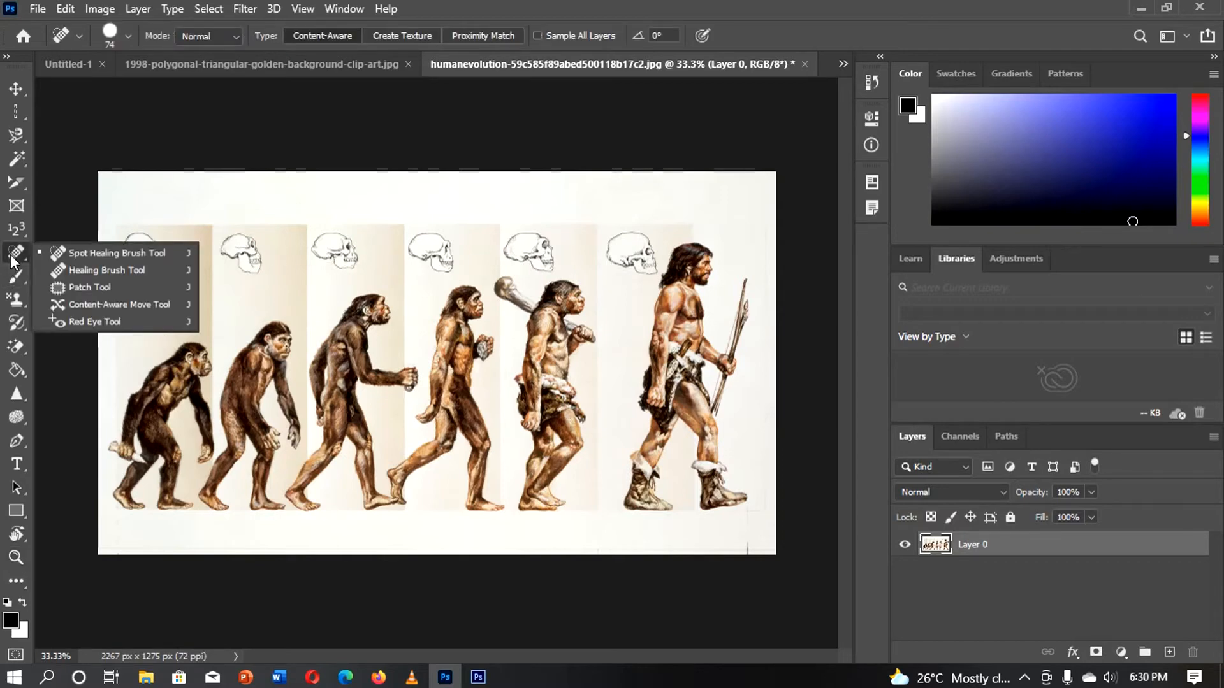
pyautogui.click(82, 253)
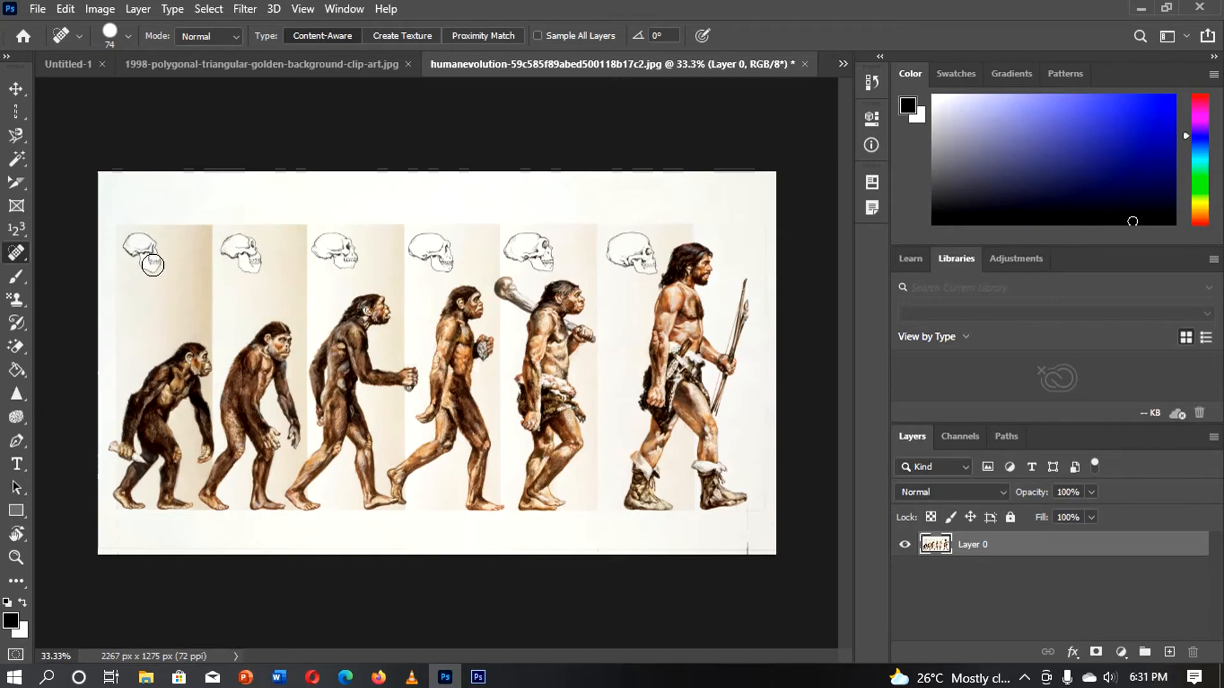
pyautogui.moveTo(153, 265)
pyautogui.mouseDown()
pyautogui.moveTo(133, 240)
pyautogui.moveTo(126, 250)
pyautogui.moveTo(147, 262)
pyautogui.mouseUp()
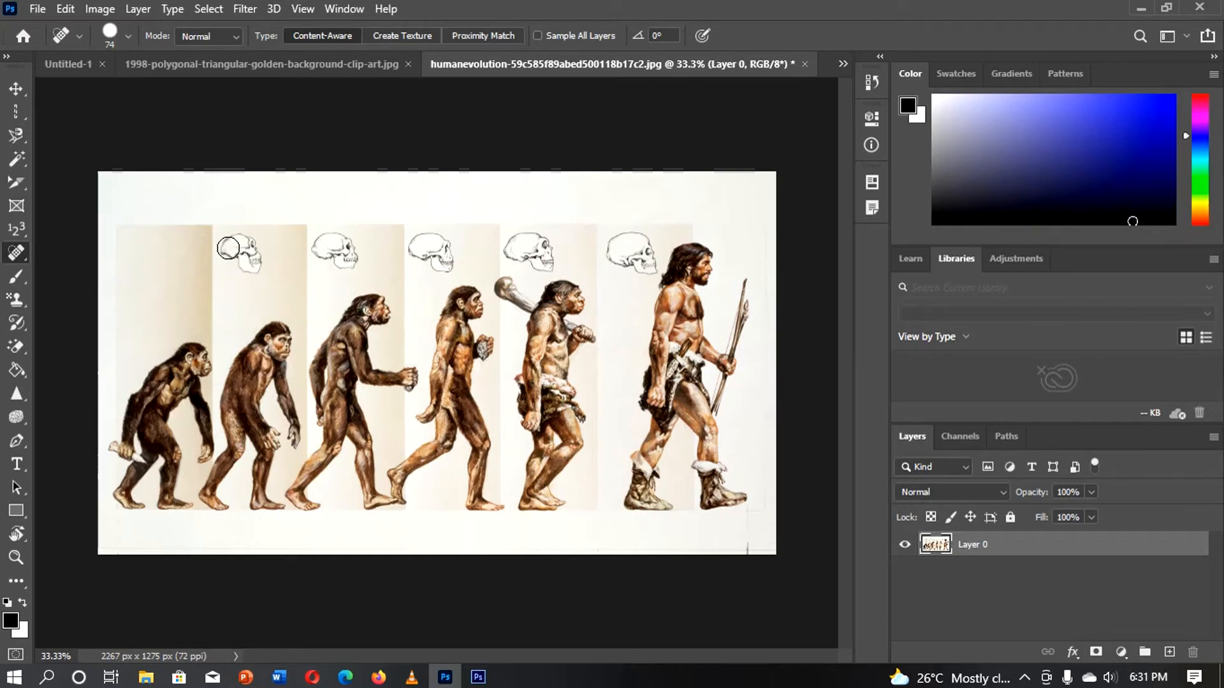
pyautogui.moveTo(228, 247)
pyautogui.mouseDown()
pyautogui.moveTo(251, 246)
pyautogui.moveTo(256, 271)
pyautogui.moveTo(241, 256)
pyautogui.mouseUp()
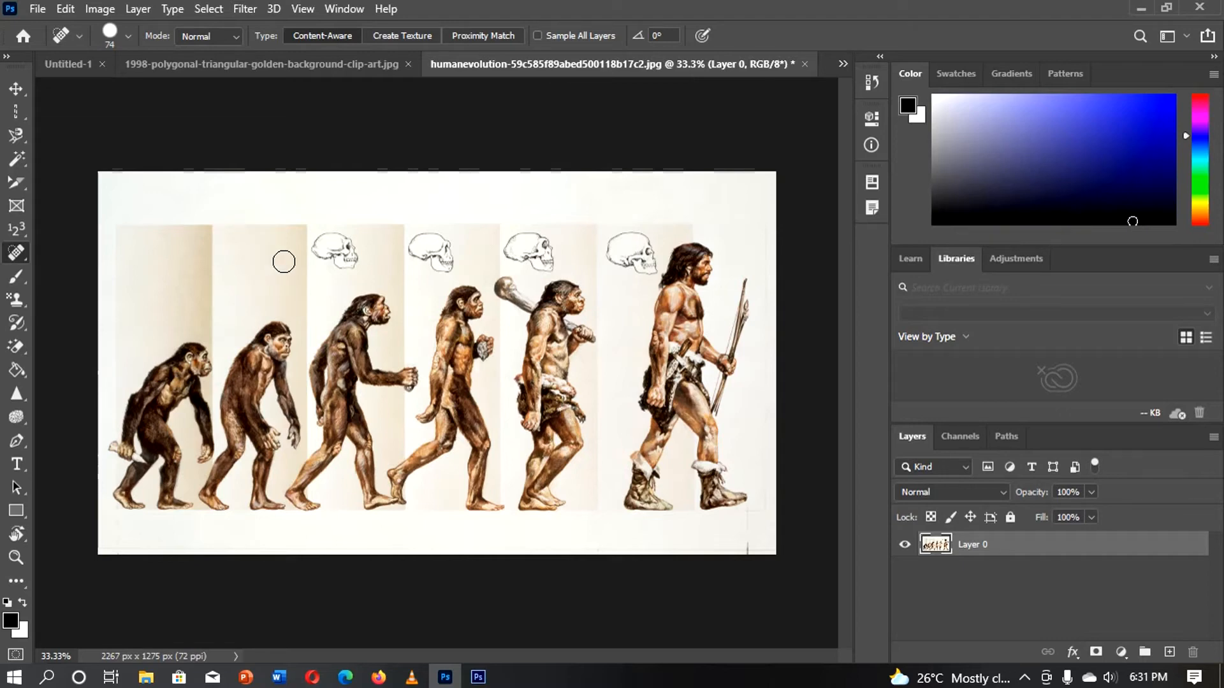
# - Set the Spot Healing Brush size to 116 px
pyautogui.click(128, 34)
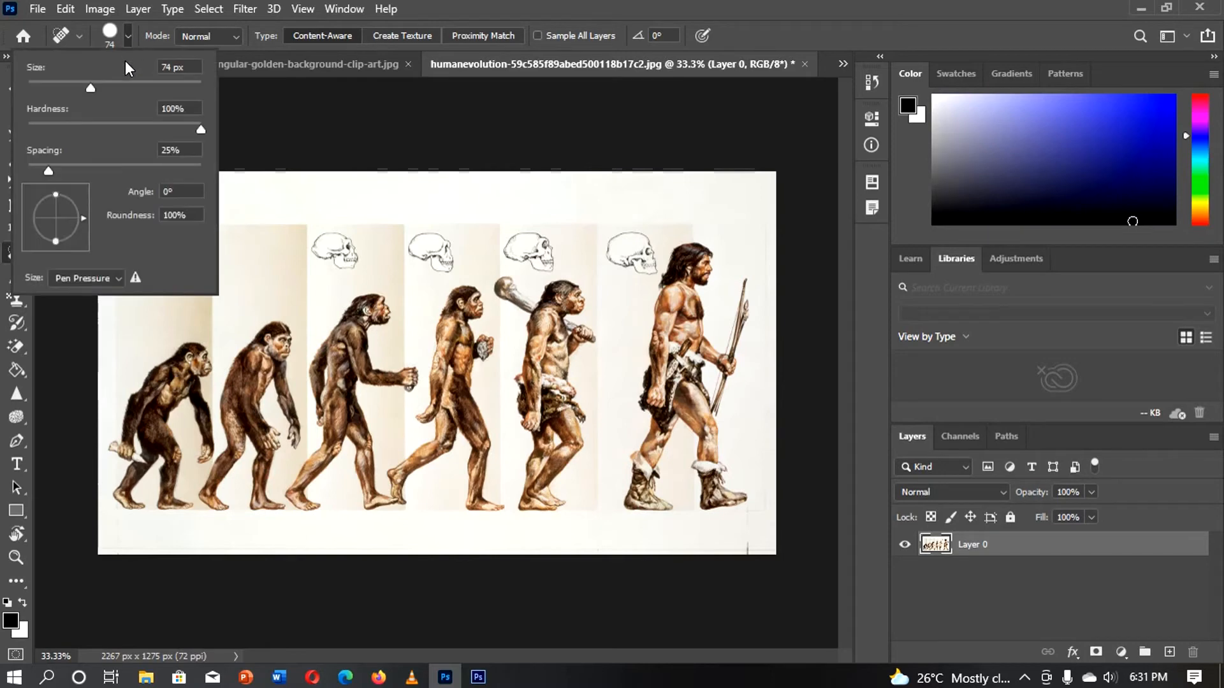
pyautogui.moveTo(89, 87); pyautogui.dragTo(122, 86)
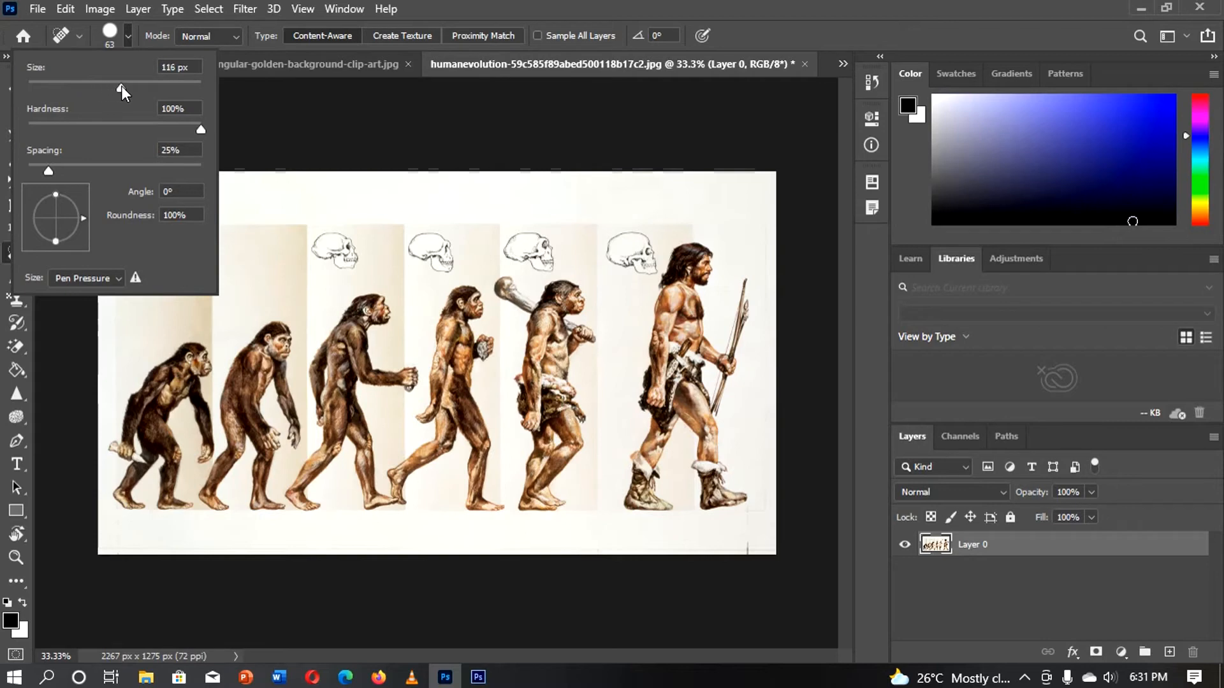
pyautogui.click(129, 35)
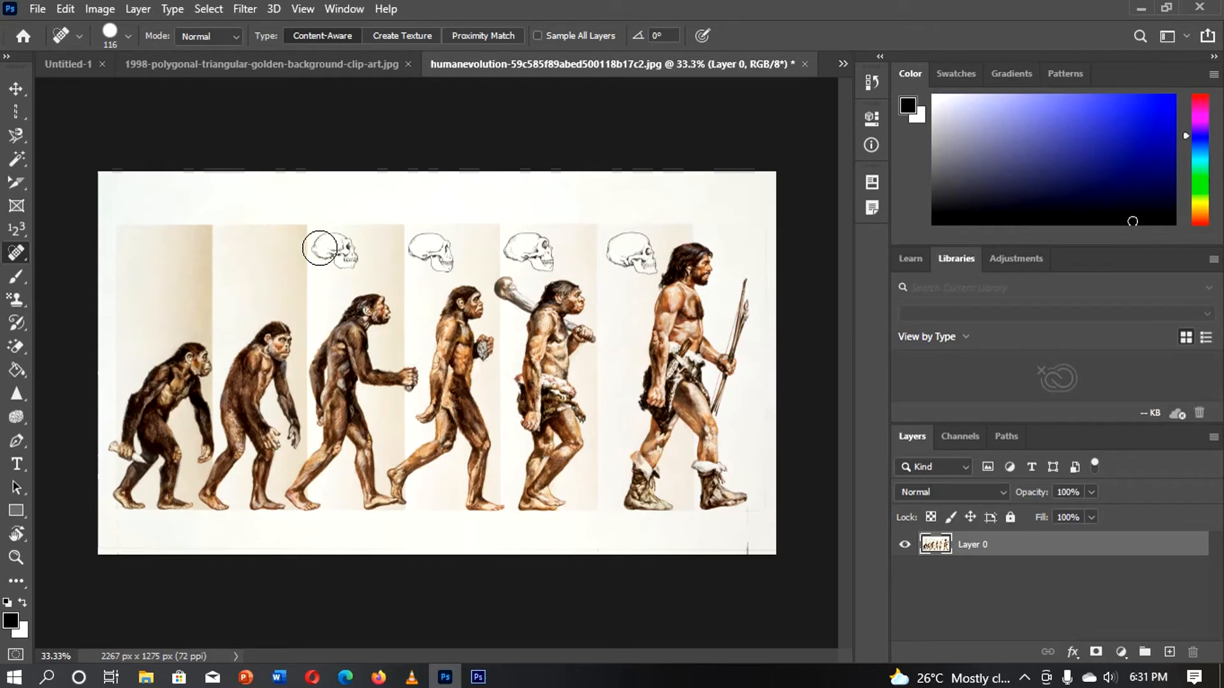
# - Paint over the third skull with the Spot Healing Brush, and undo the healing of all three skulls
pyautogui.moveTo(320, 248); pyautogui.dragTo(347, 251)
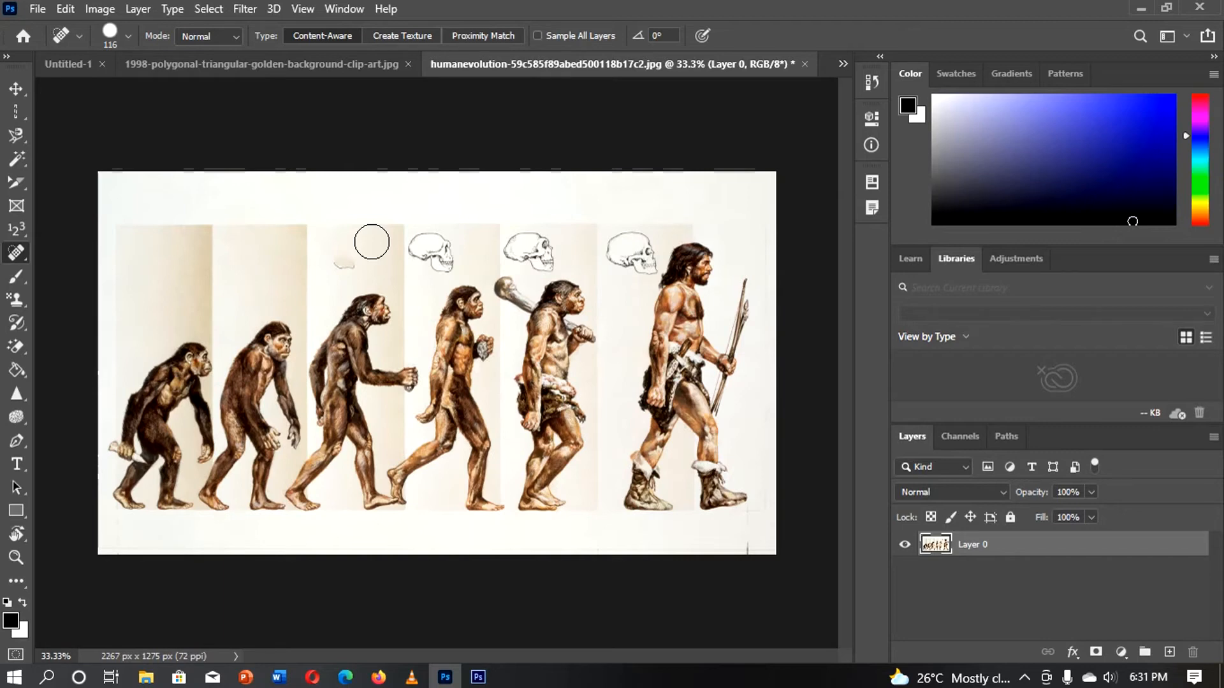
pyautogui.hotkey('ctrl', 'z')
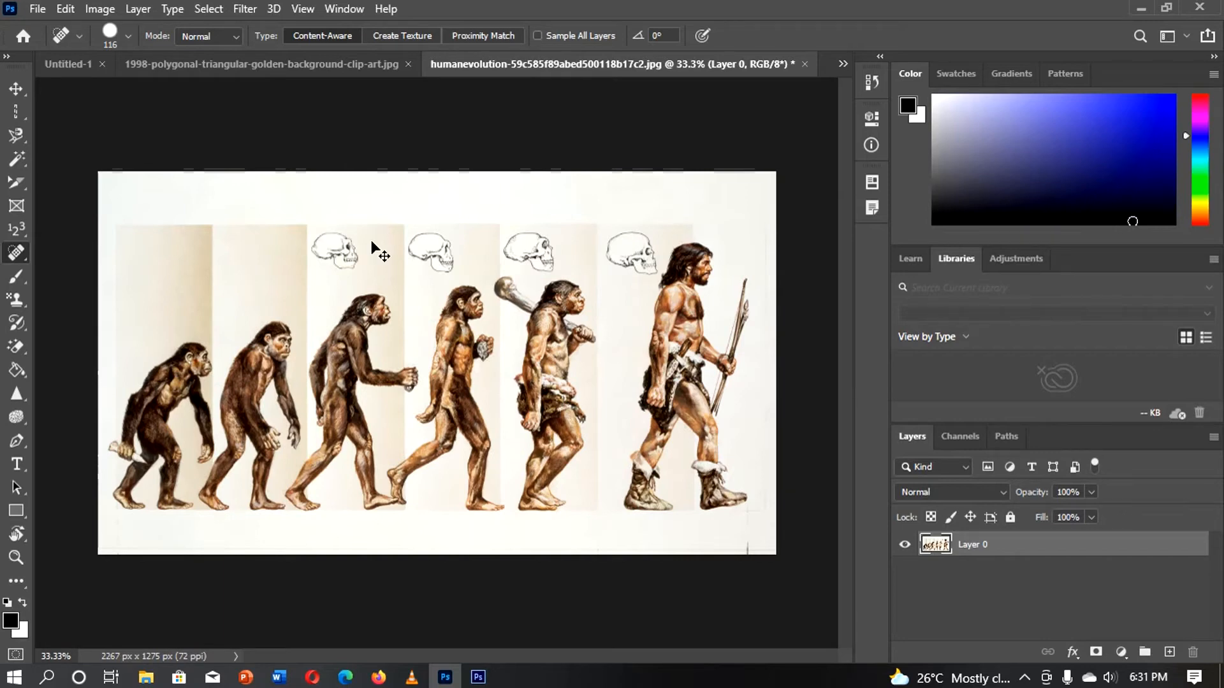
pyautogui.press('z')
pyautogui.hotkey('ctrl', 'z')
pyautogui.hotkey('ctrl', 'z')
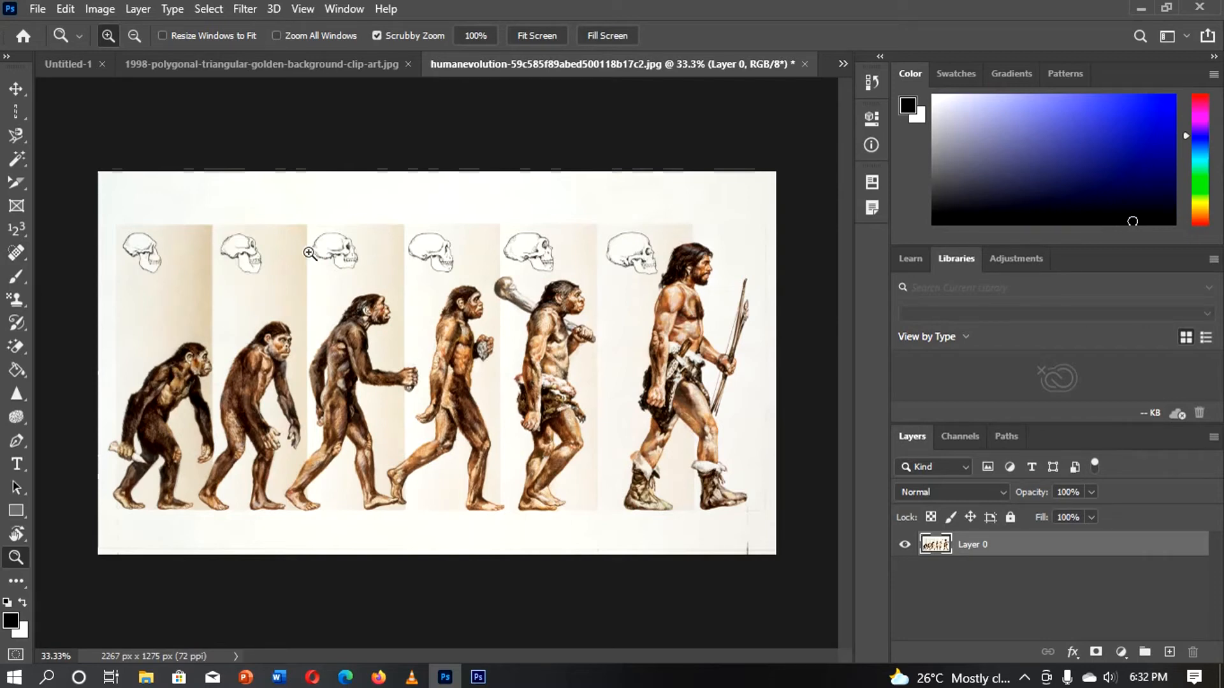
# - Sample the second figure's head with the Healing Brush and paint it over the first skull drawing
pyautogui.click(16, 254)
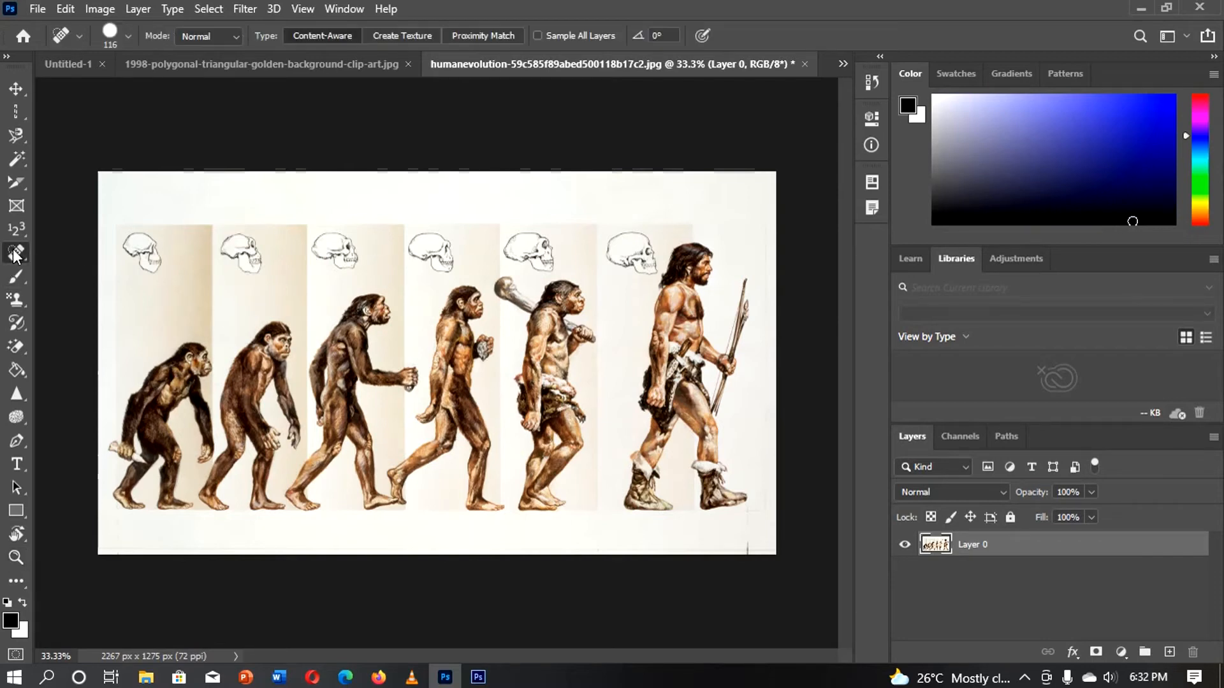
pyautogui.rightClick(15, 253)
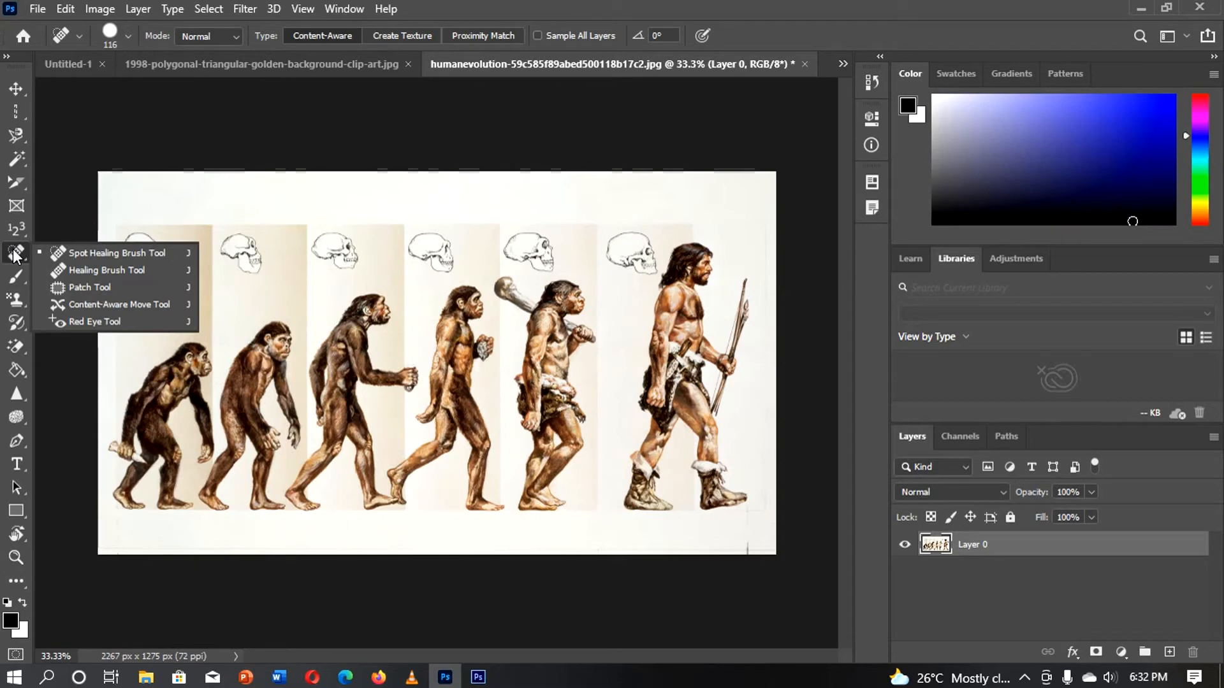
pyautogui.click(77, 268)
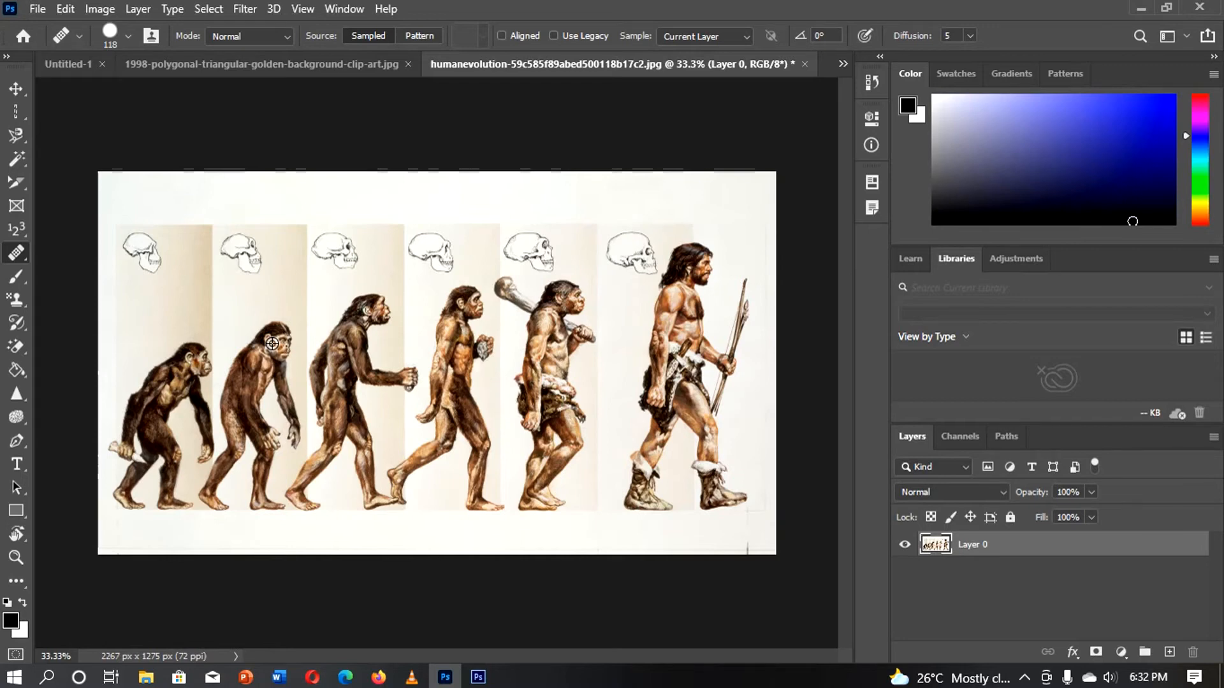
pyautogui.keyDown('alt'); pyautogui.click(271, 344); pyautogui.keyUp('alt')
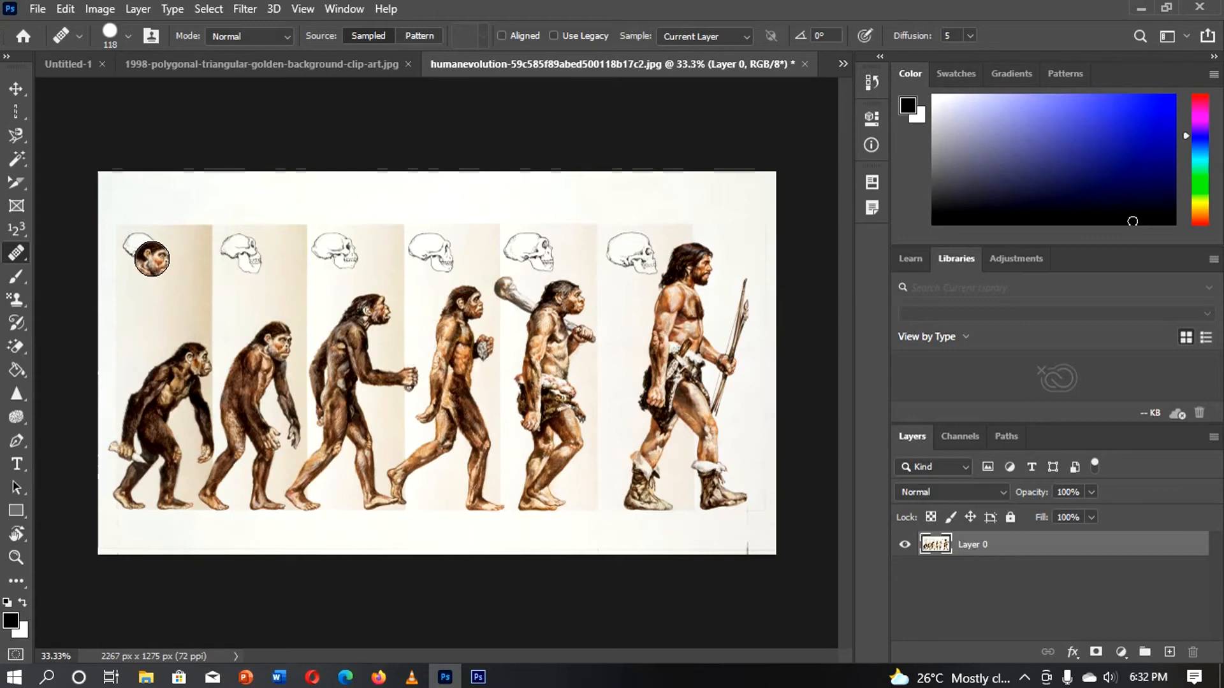
pyautogui.click(152, 258)
pyautogui.moveTo(152, 258); pyautogui.dragTo(131, 244)
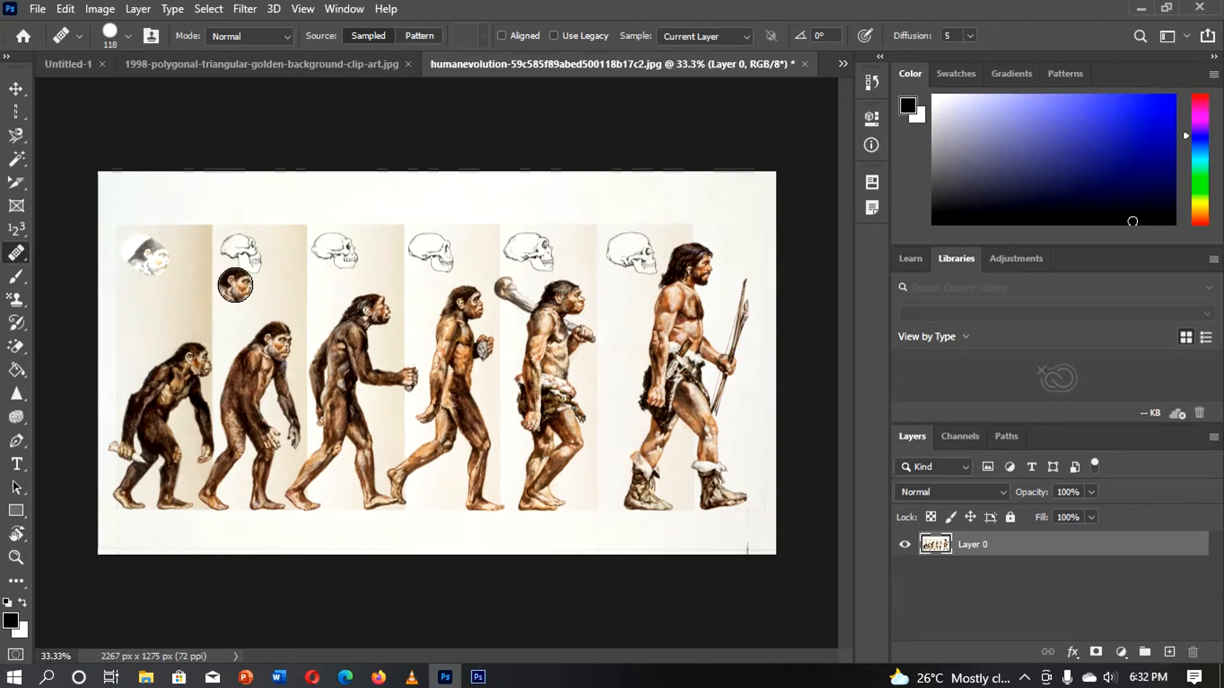
# - Paint the sampled head over the second and third skull drawings with the Healing Brush, and undo the healing of all three skulls
pyautogui.moveTo(235, 284)
pyautogui.mouseDown()
pyautogui.moveTo(251, 271)
pyautogui.moveTo(230, 245)
pyautogui.mouseUp()
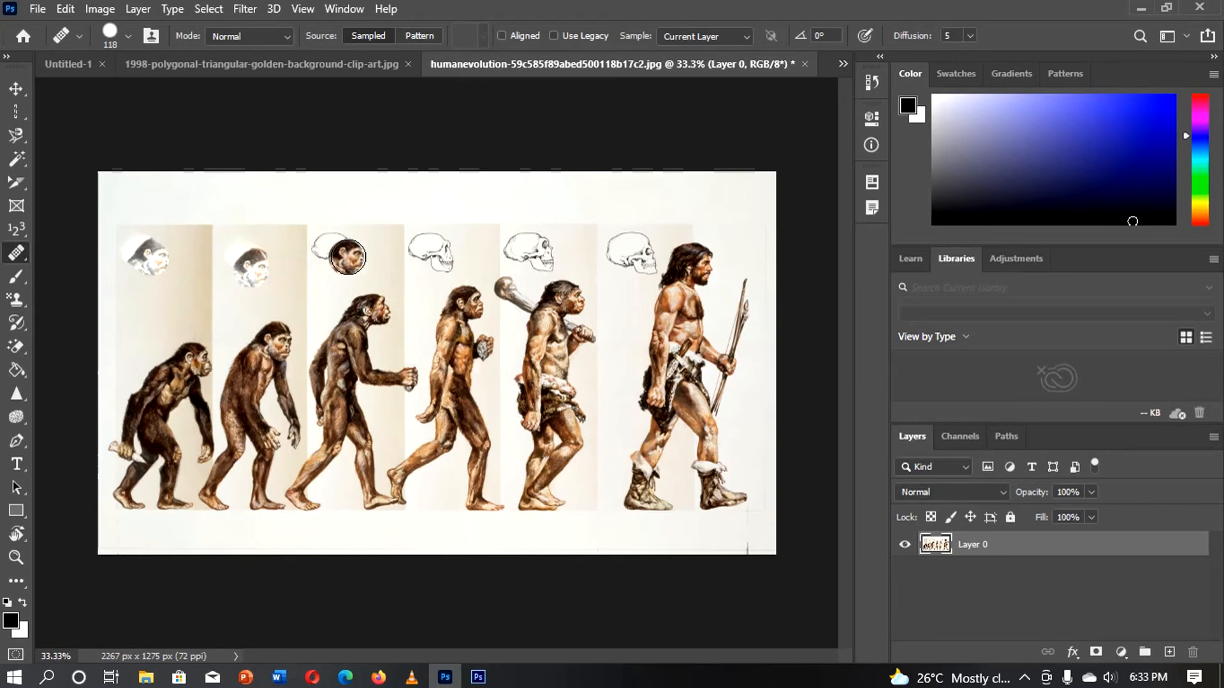
pyautogui.moveTo(349, 257); pyautogui.dragTo(319, 237)
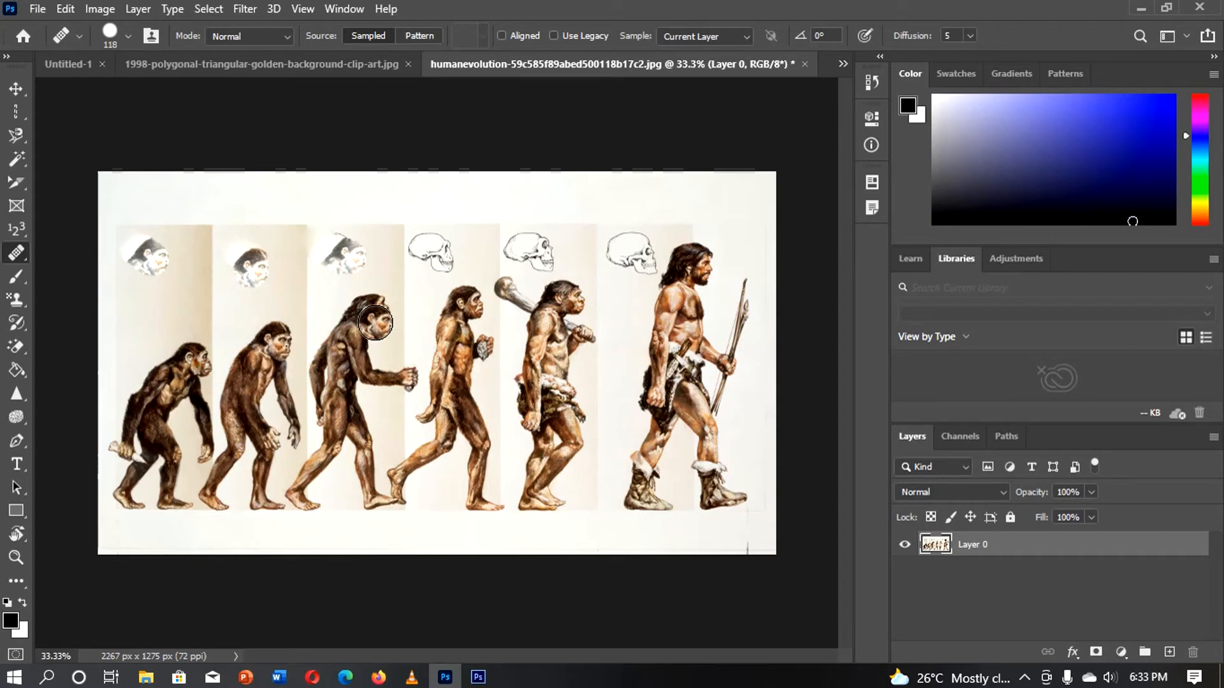
pyautogui.hotkey('ctrl', 'z')
pyautogui.hotkey('ctrl', 'z')
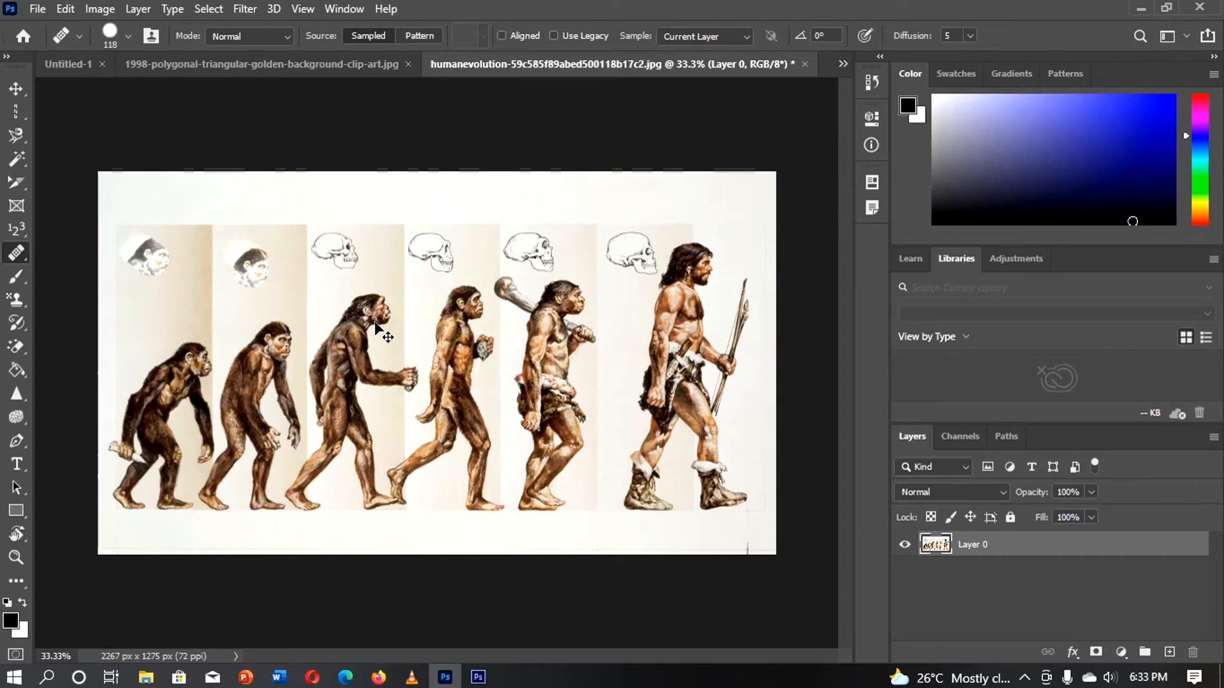
pyautogui.hotkey('ctrl', 'z')
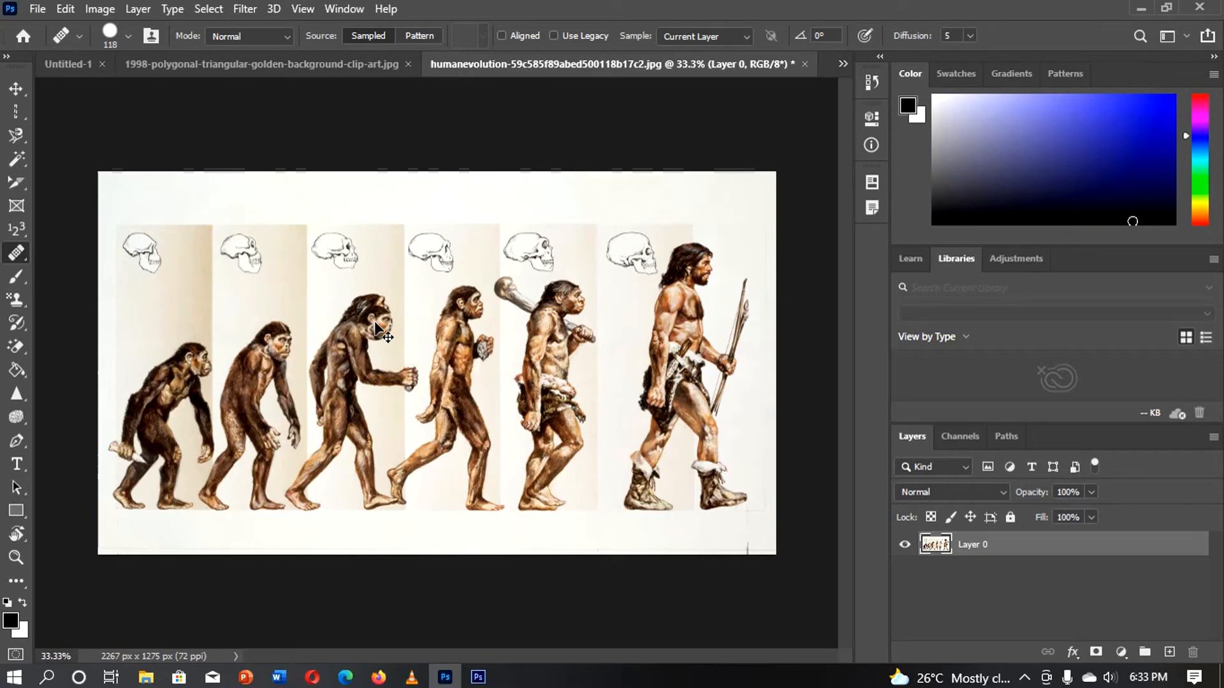
# - Outline the first skull drawing with the Patch tool, replace it with the first figure's head in Source mode, and deselect
pyautogui.rightClick(16, 255)
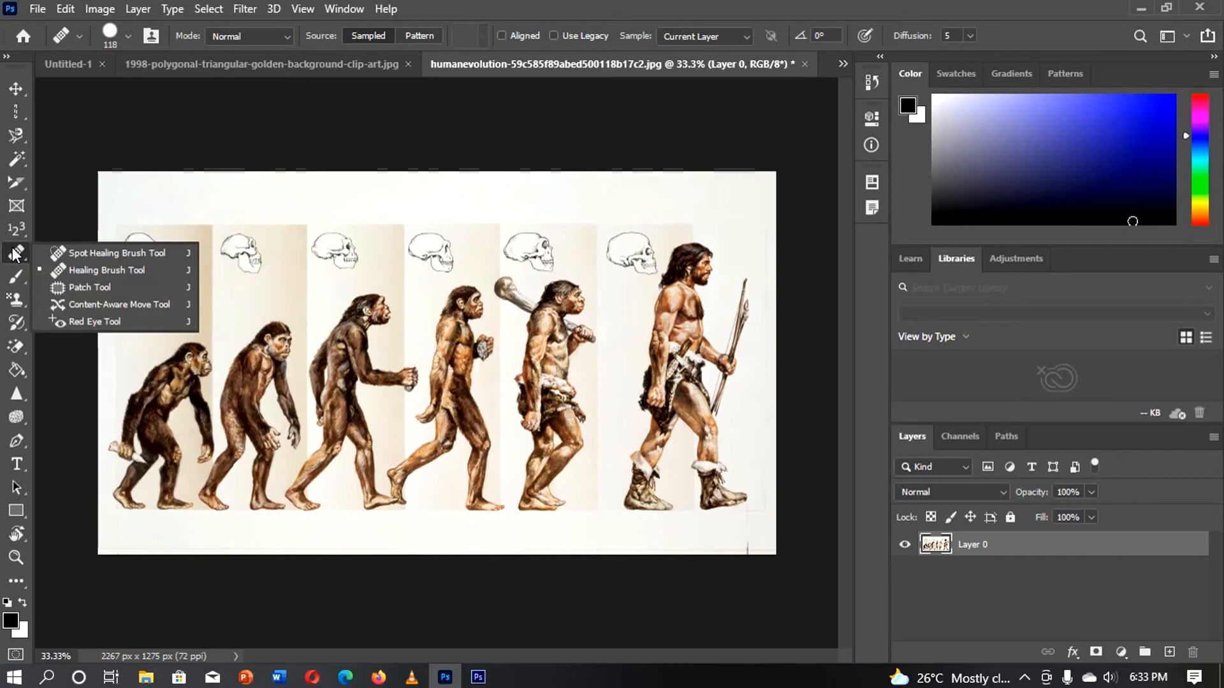
pyautogui.click(83, 285)
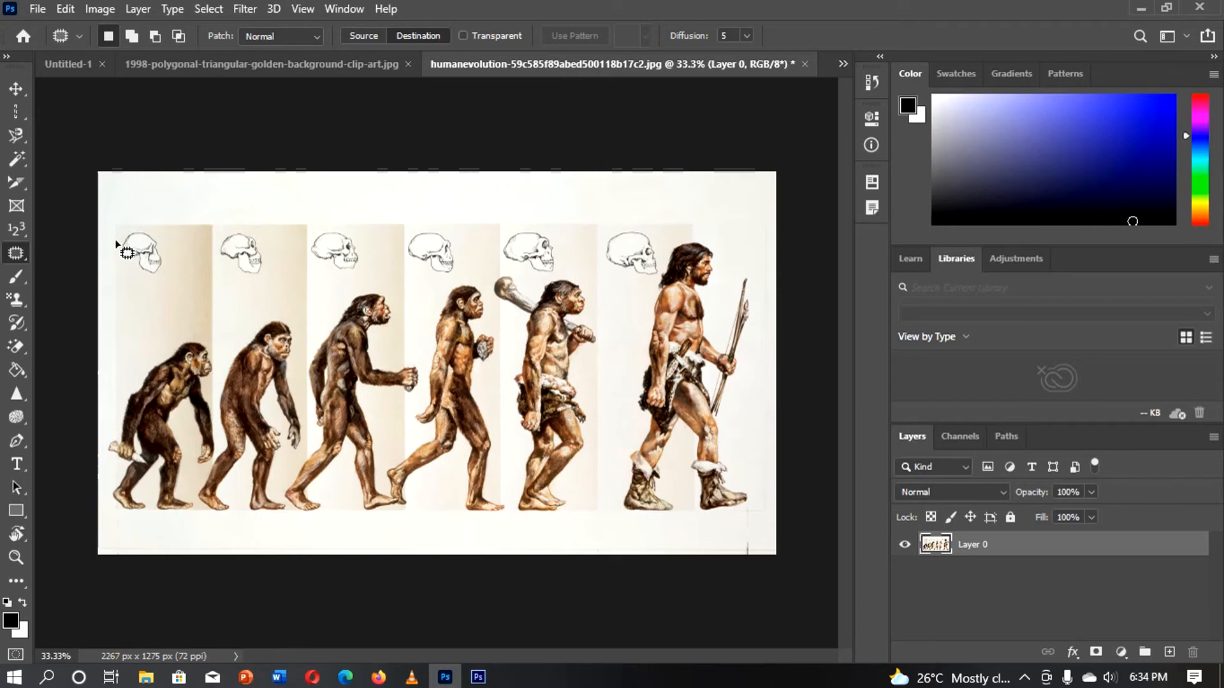
pyautogui.moveTo(117, 243)
pyautogui.mouseDown()
pyautogui.moveTo(150, 224)
pyautogui.moveTo(168, 252)
pyautogui.moveTo(163, 281)
pyautogui.moveTo(122, 271)
pyautogui.moveTo(114, 238)
pyautogui.mouseUp()
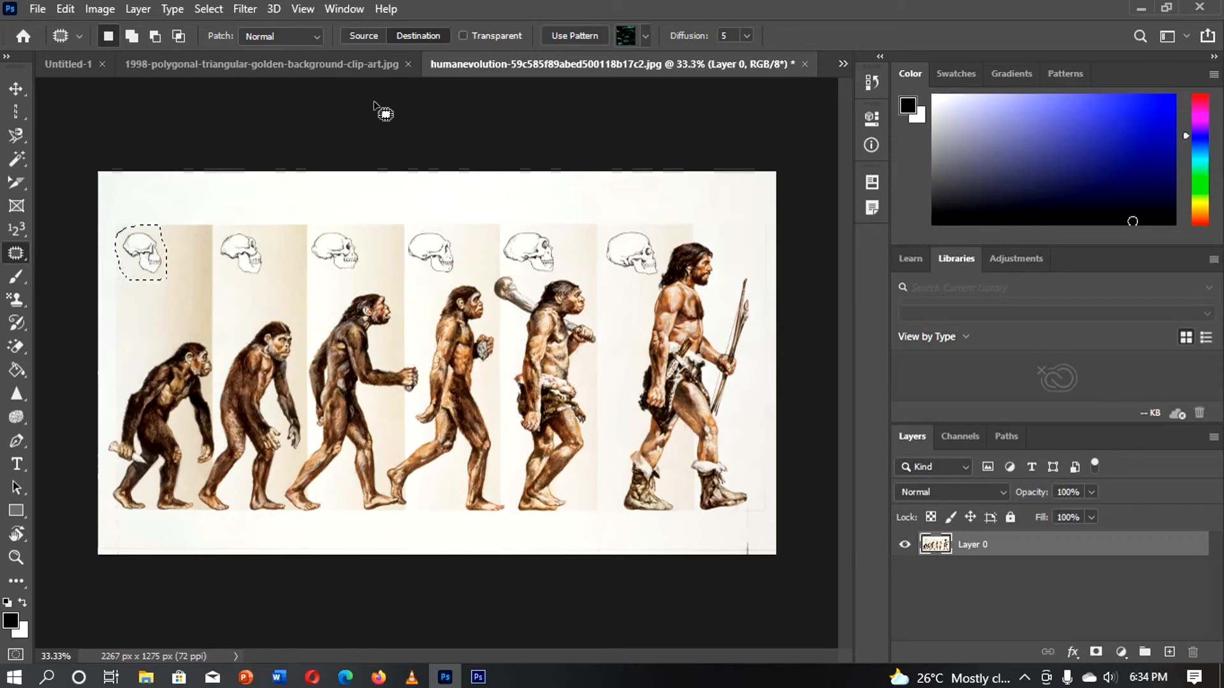
pyautogui.click(365, 35)
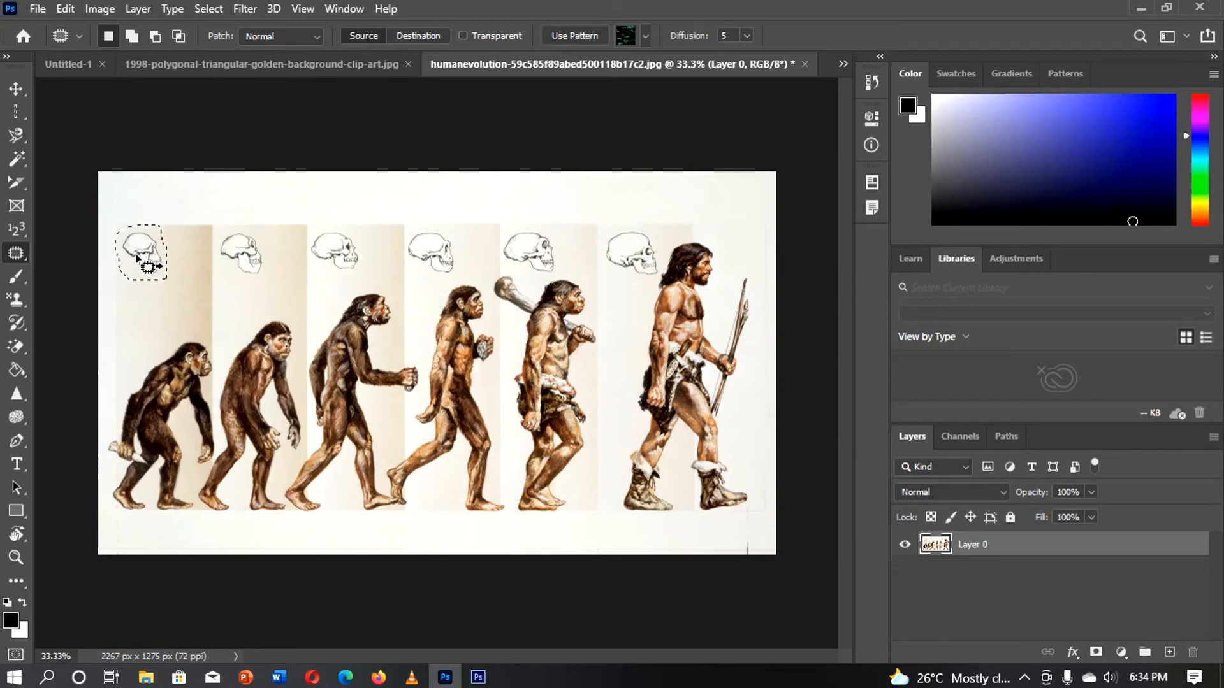
pyautogui.click(358, 36)
pyautogui.moveTo(158, 254); pyautogui.dragTo(180, 365)
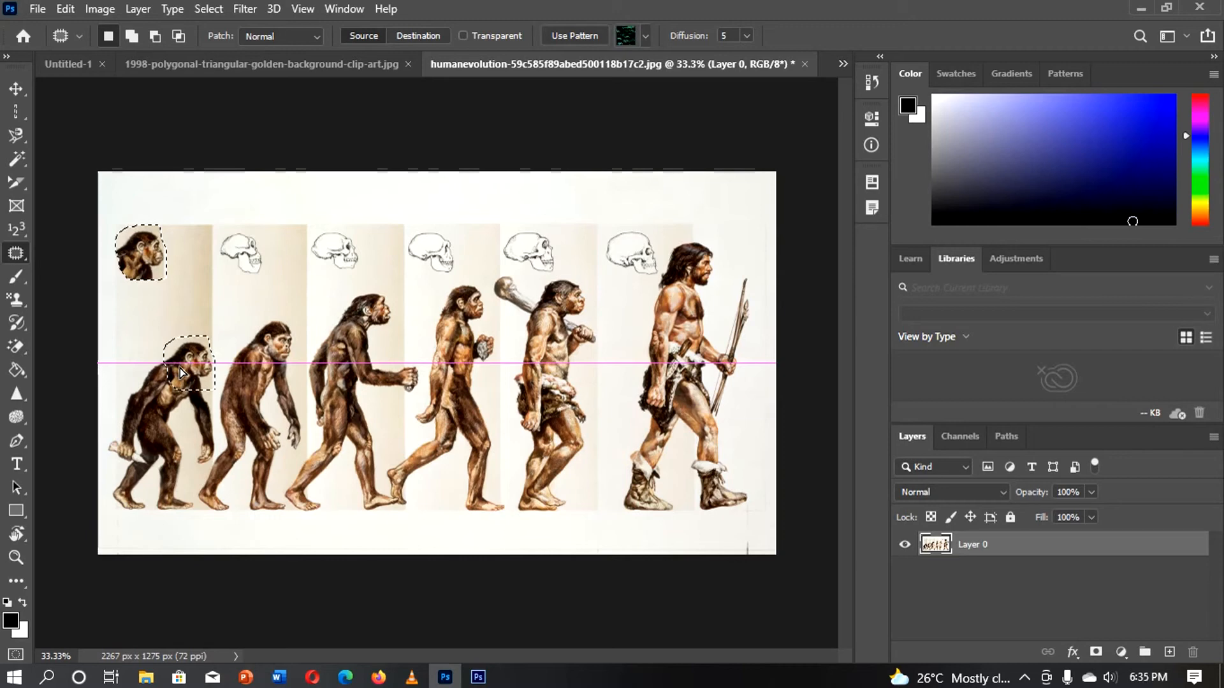
pyautogui.moveTo(180, 368); pyautogui.dragTo(180, 369)
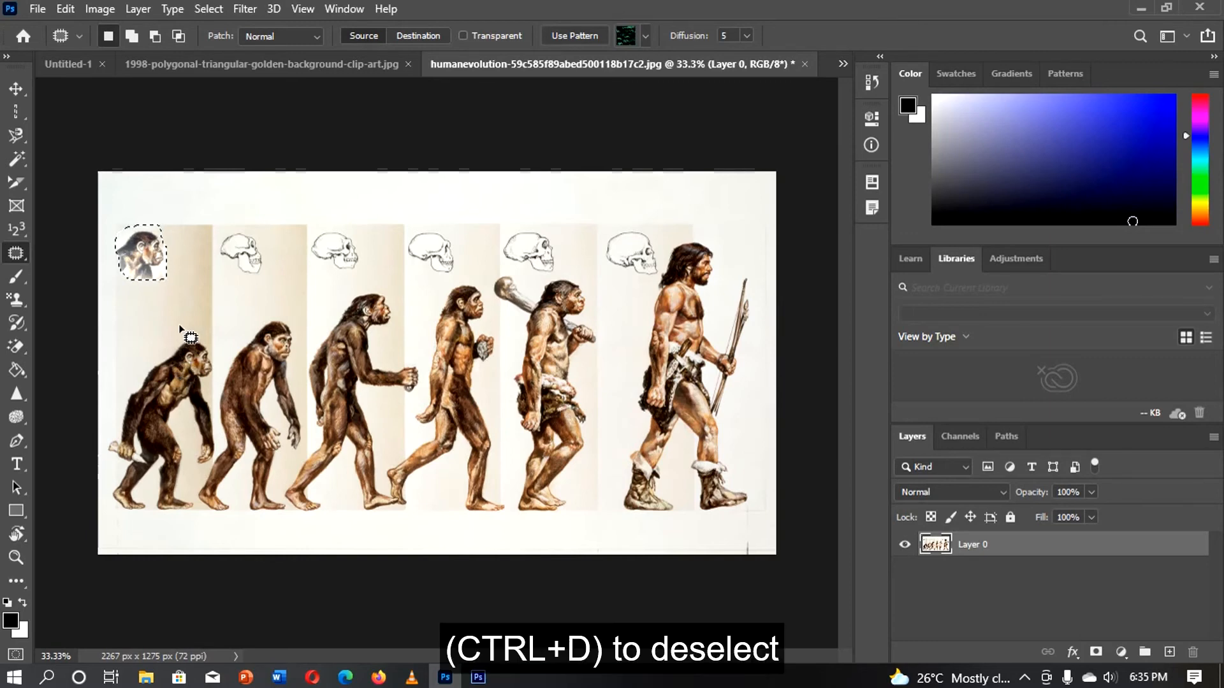
pyautogui.hotkey('ctrl', 'd')
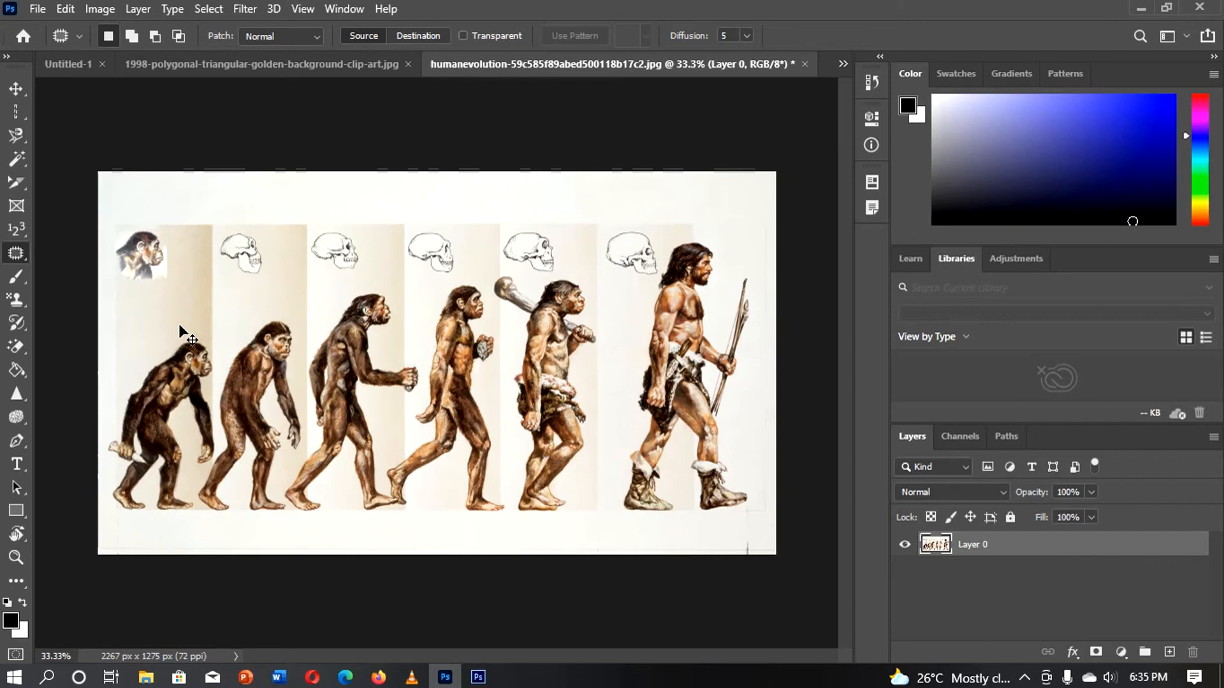
# - Undo the Source patch on the first skull drawing and clear the selection around it
pyautogui.hotkey('ctrl', 'z')
pyautogui.hotkey('ctrl', 'z')
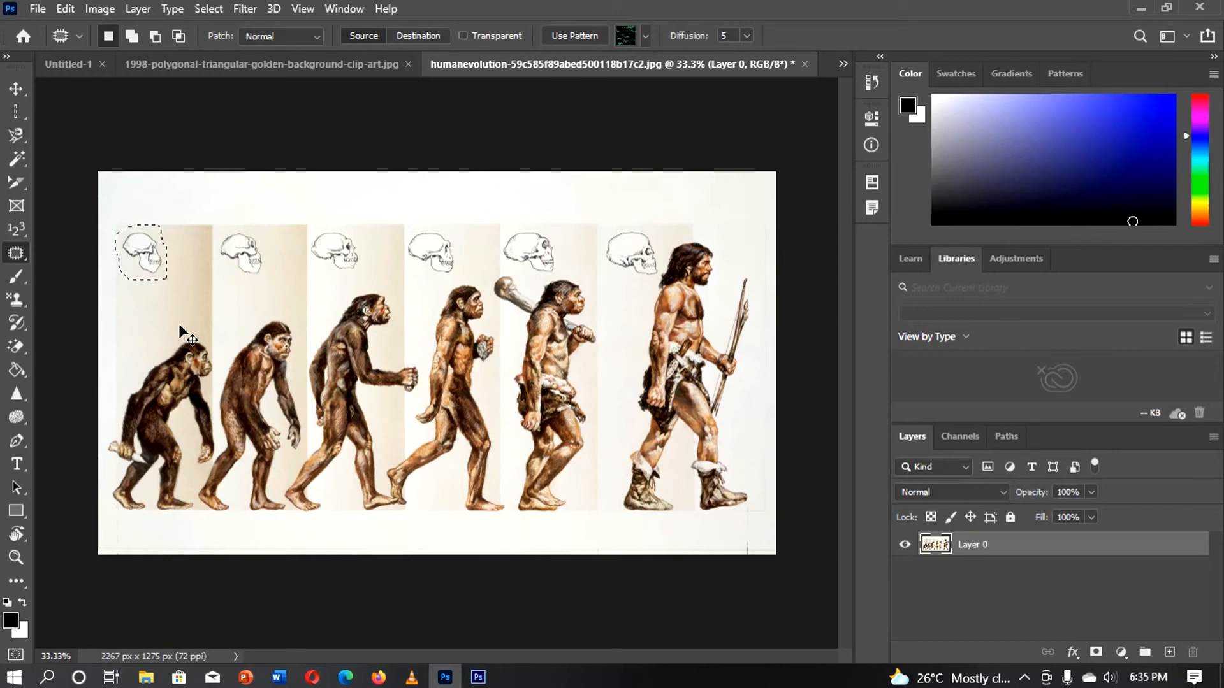
pyautogui.hotkey('ctrl', 'd')
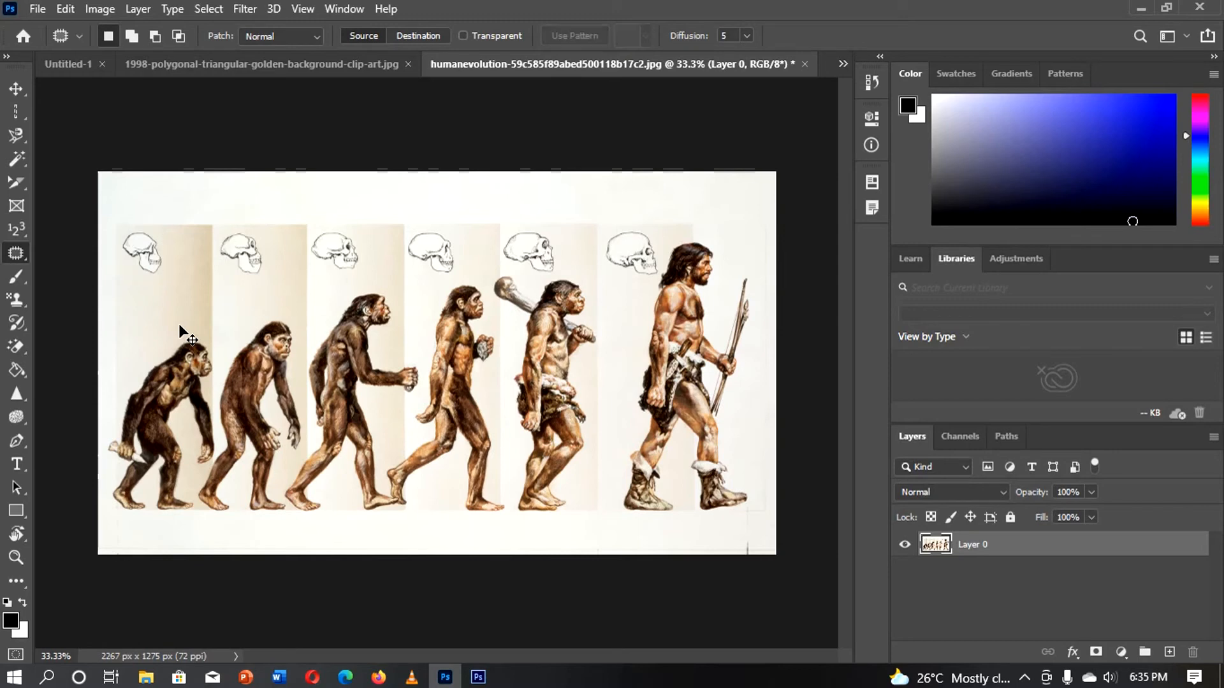
# - Outline the first skull with the Patch tool, copy it in Destination mode to the blank strip above the first two panels, and deselect
pyautogui.rightClick(18, 252)
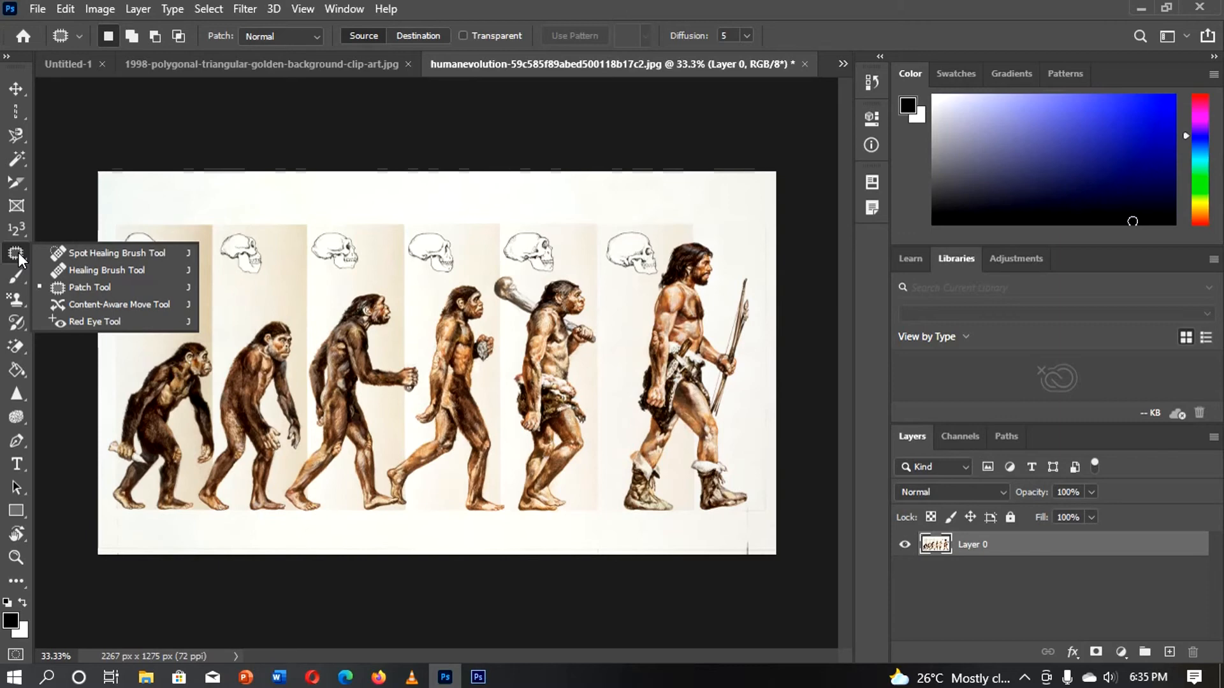
pyautogui.click(120, 289)
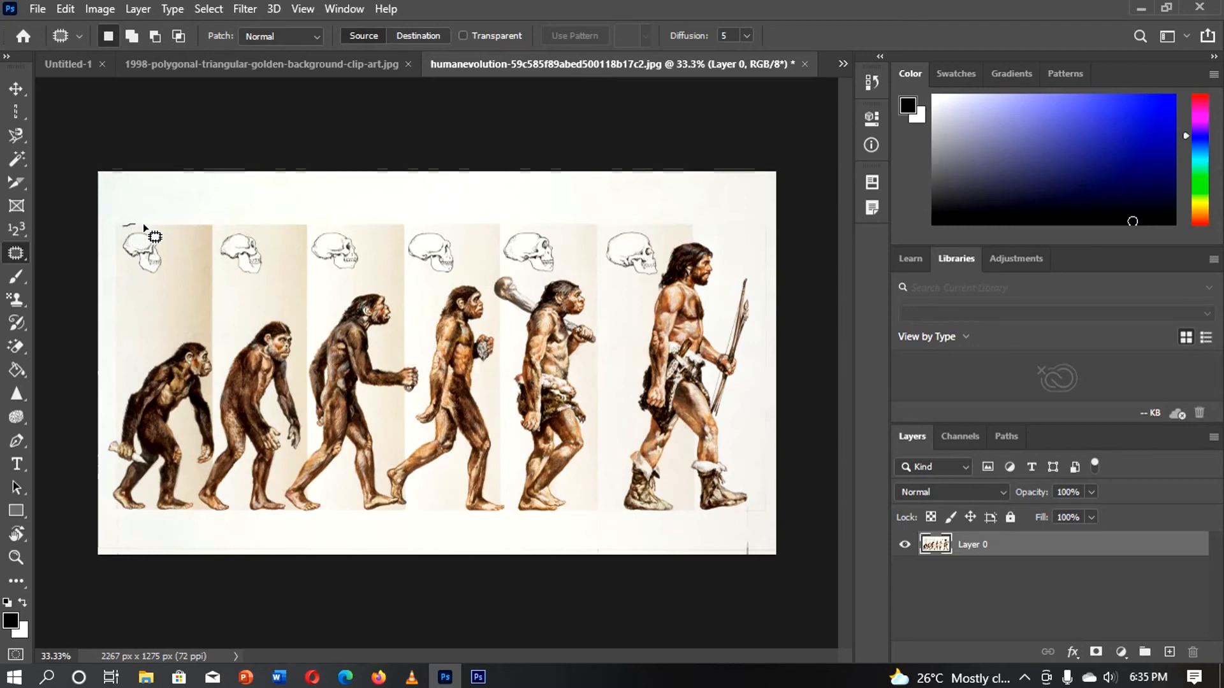
pyautogui.moveTo(169, 243)
pyautogui.mouseDown()
pyautogui.moveTo(174, 282)
pyautogui.moveTo(137, 287)
pyautogui.moveTo(125, 224)
pyautogui.mouseUp()
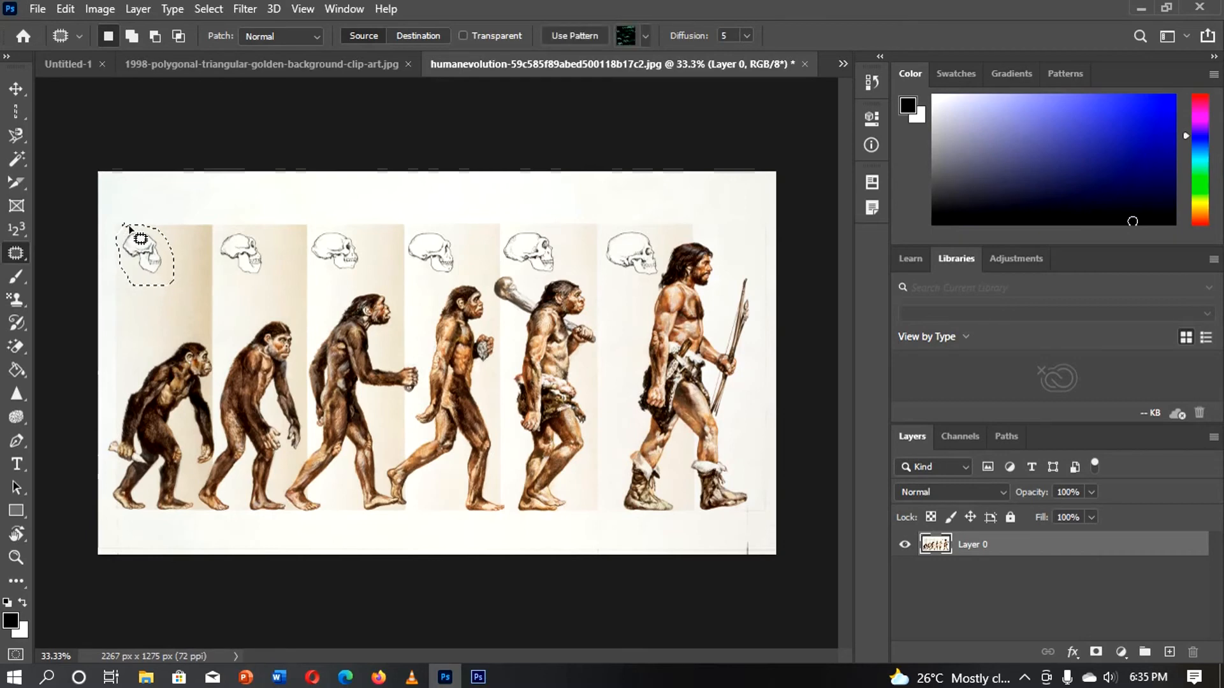
pyautogui.click(416, 33)
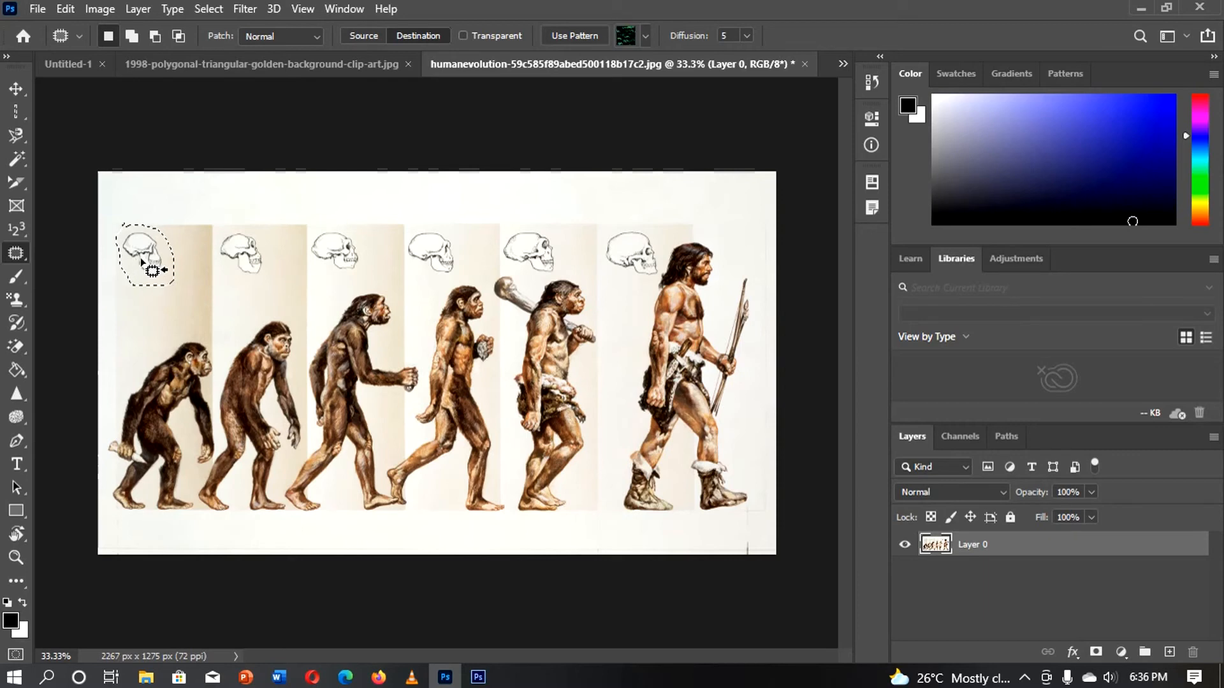
pyautogui.moveTo(142, 262); pyautogui.dragTo(213, 212)
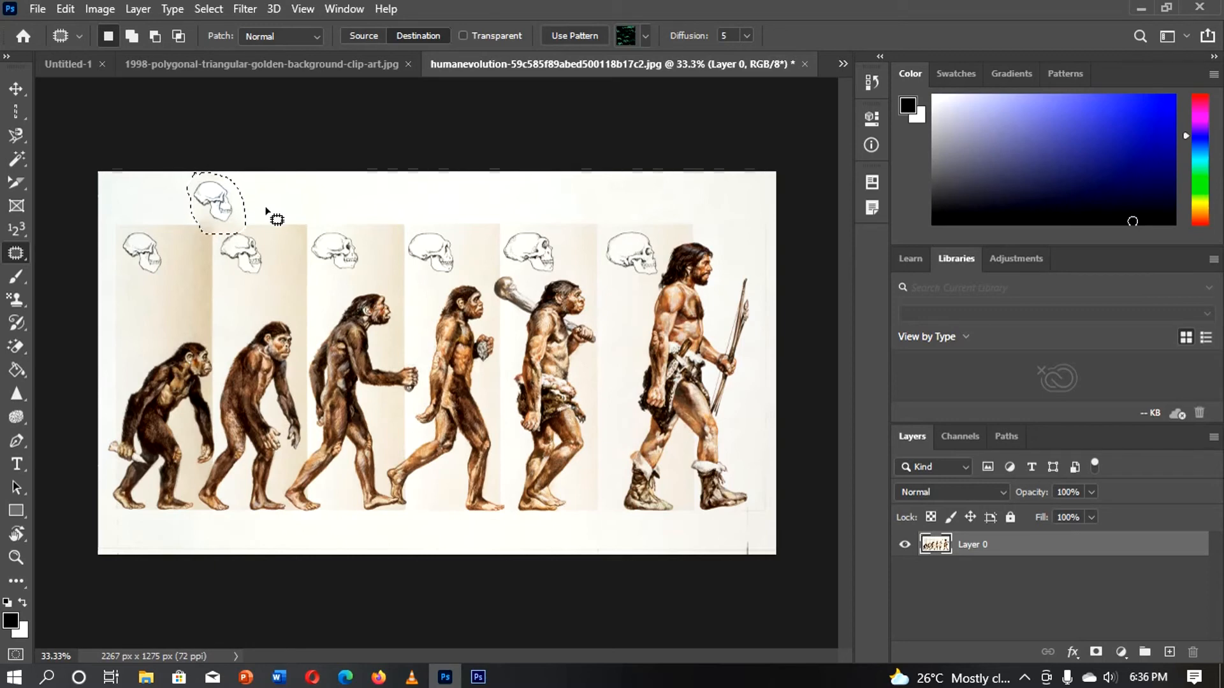
pyautogui.hotkey('ctrl', 'd')
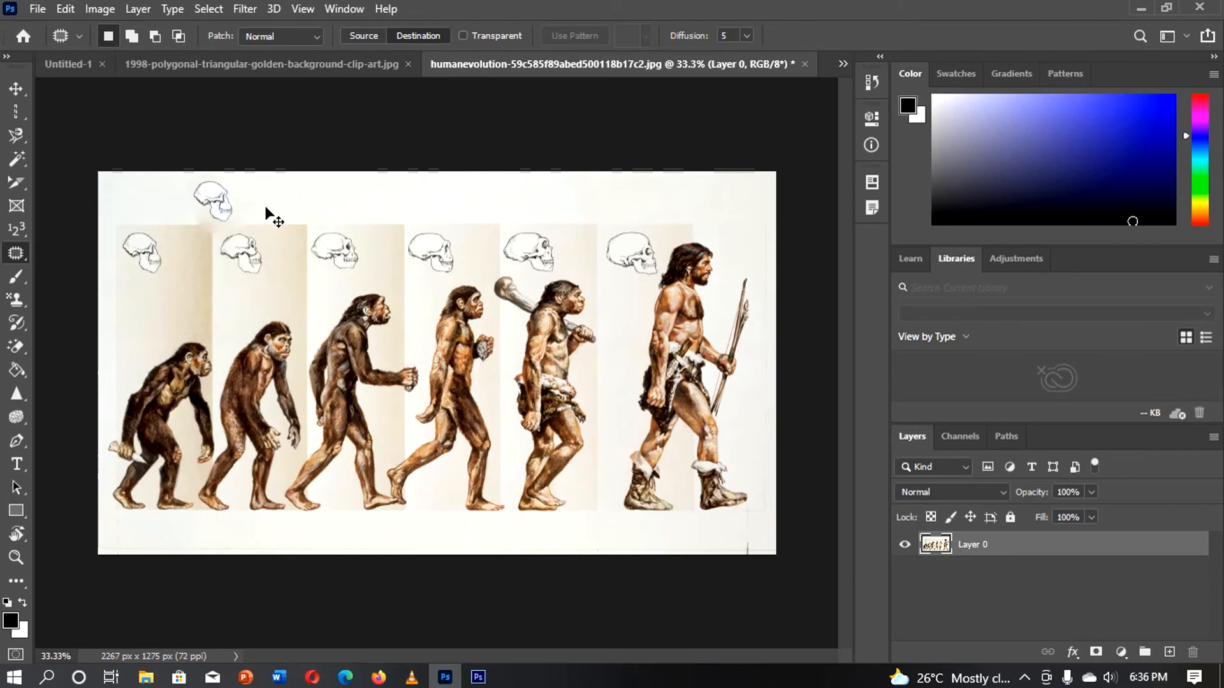
# - Undo the Destination patch that copied the first skull, and clear the selection
pyautogui.press('z')
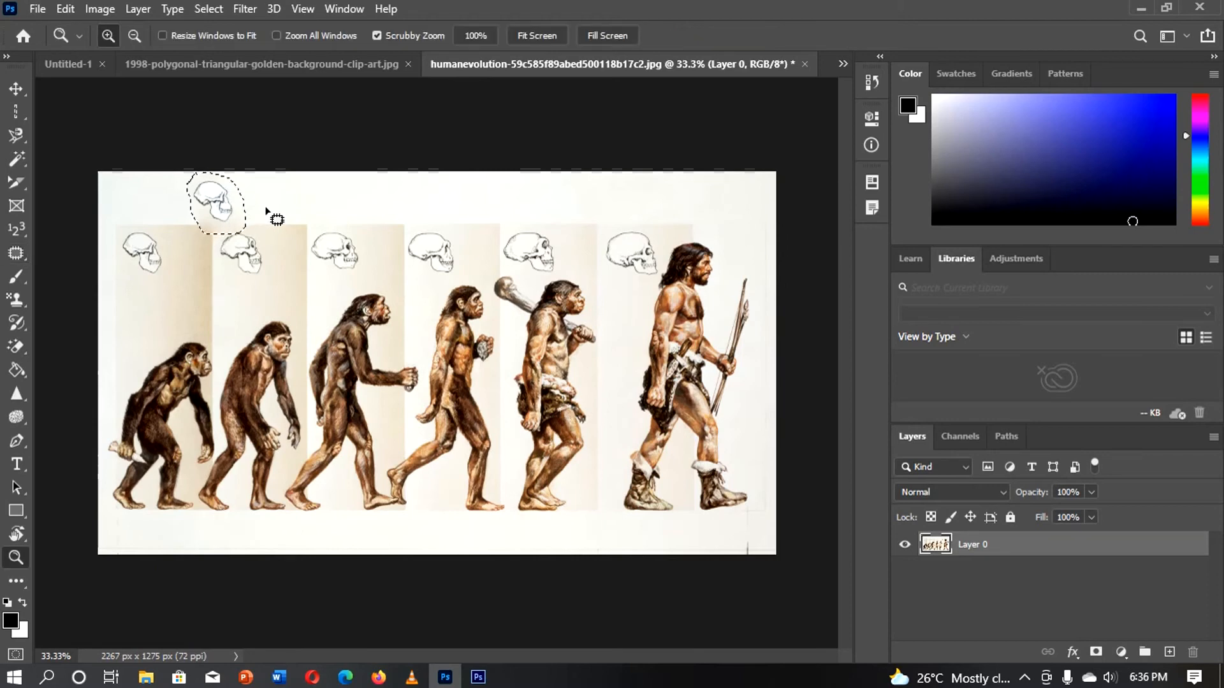
pyautogui.hotkey('ctrl', 'z')
pyautogui.hotkey('ctrl', 'd')
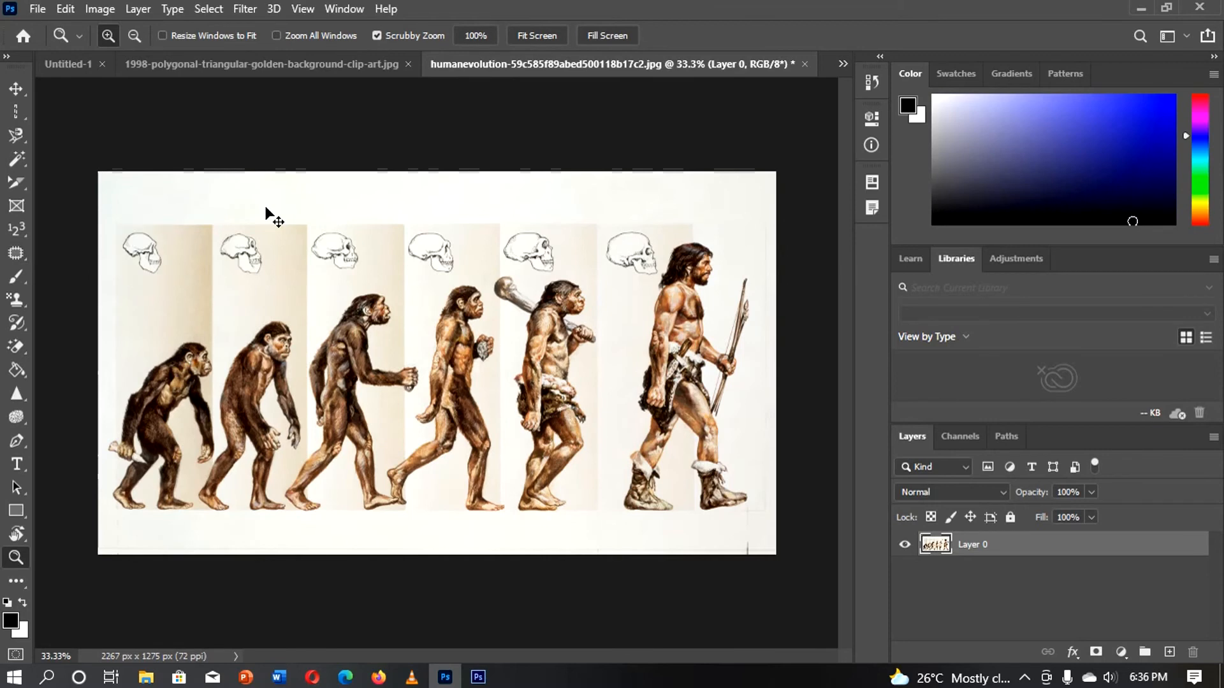
# - Select the second skull with the Content-Aware Move tool in Move mode, and move it to the blank strip above its panel
pyautogui.click(13, 253)
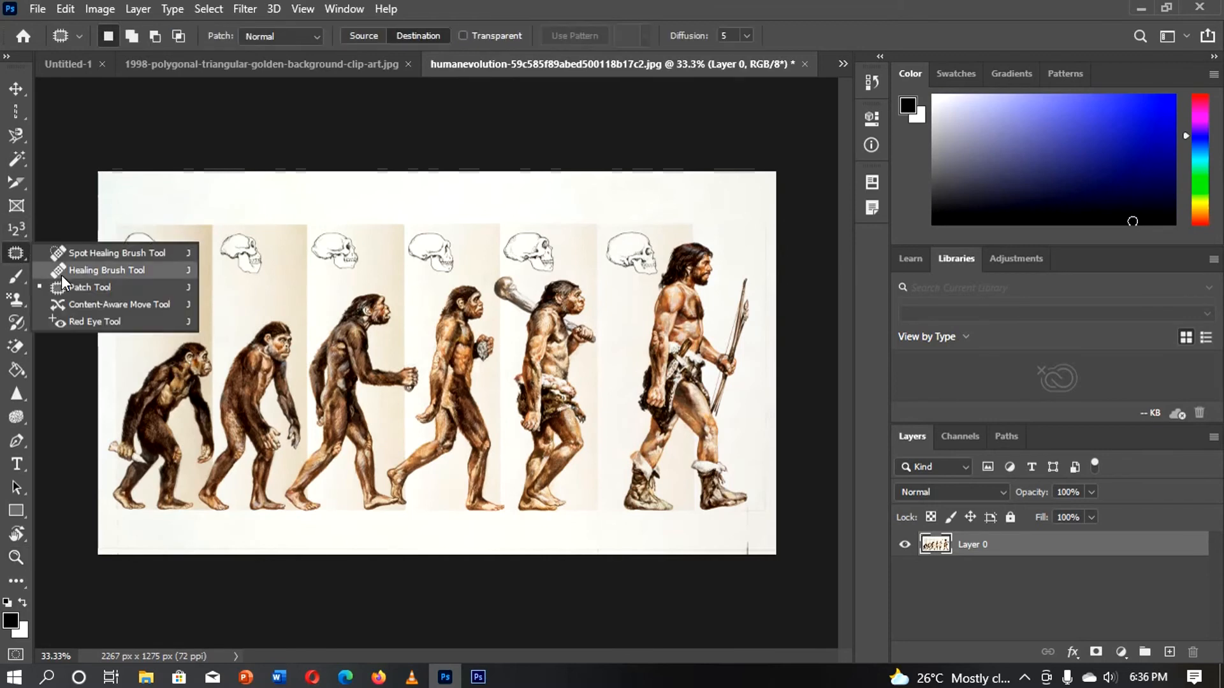
pyautogui.click(82, 304)
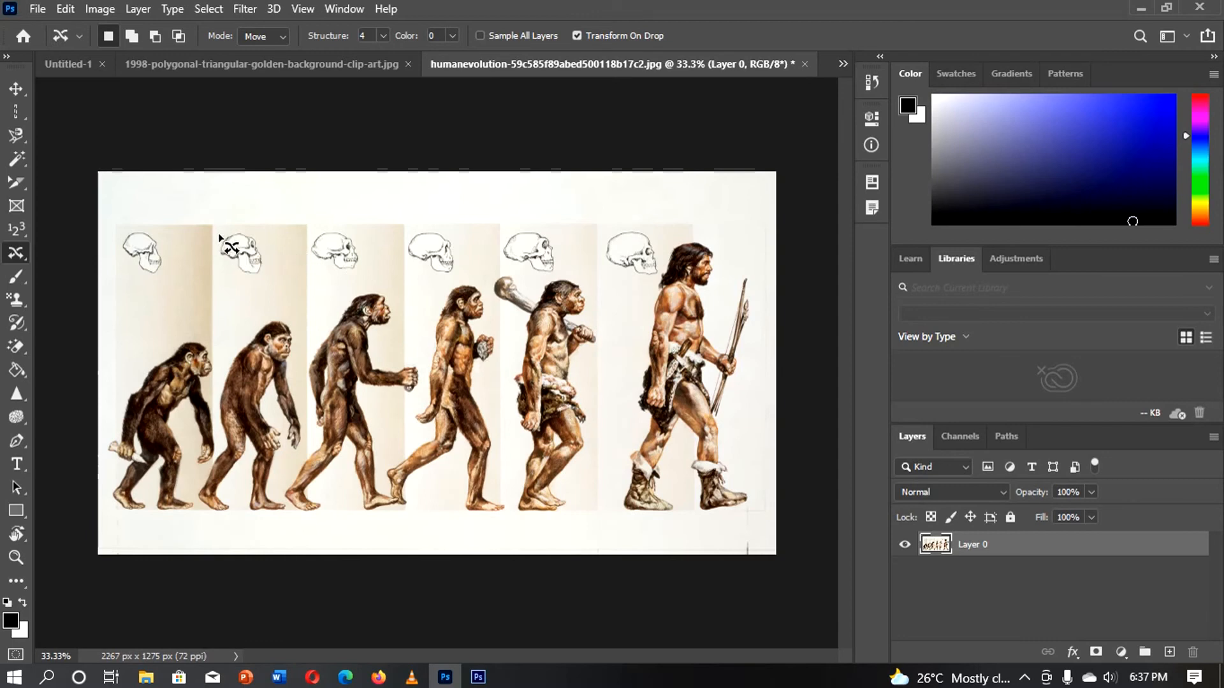
pyautogui.moveTo(216, 231)
pyautogui.mouseDown()
pyautogui.moveTo(258, 231)
pyautogui.moveTo(270, 281)
pyautogui.moveTo(246, 288)
pyautogui.moveTo(222, 274)
pyautogui.moveTo(220, 233)
pyautogui.mouseUp()
pyautogui.moveTo(225, 250); pyautogui.dragTo(282, 201)
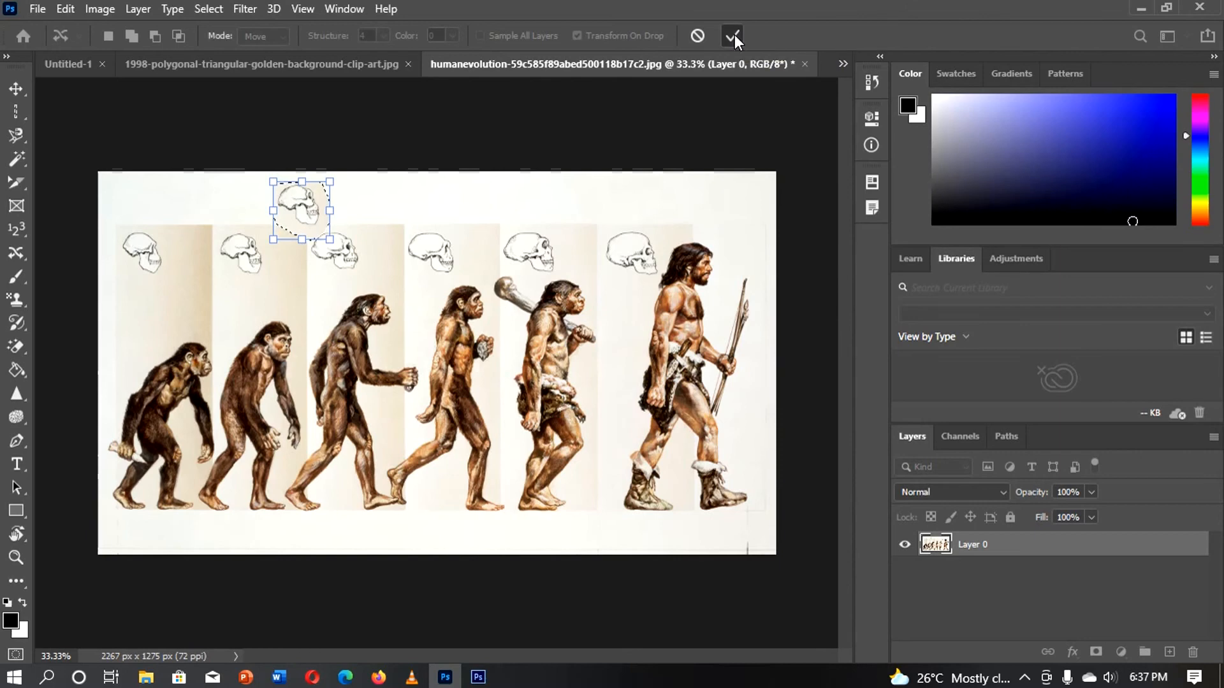
pyautogui.click(734, 34)
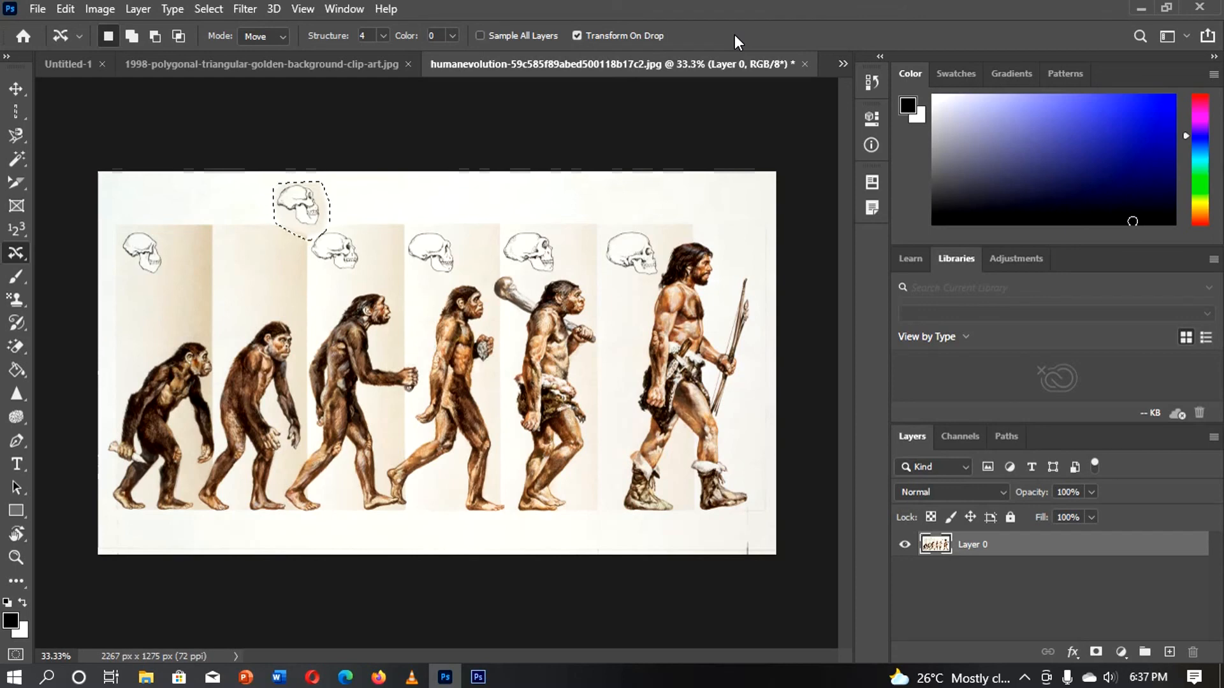
# - Deselect the moved skull, and undo the content-aware move together with its selection
pyautogui.hotkey('ctrl', 'd')
pyautogui.hotkey('ctrl', 'z')
pyautogui.hotkey('ctrl', 'z')
pyautogui.hotkey('ctrl', 'z')
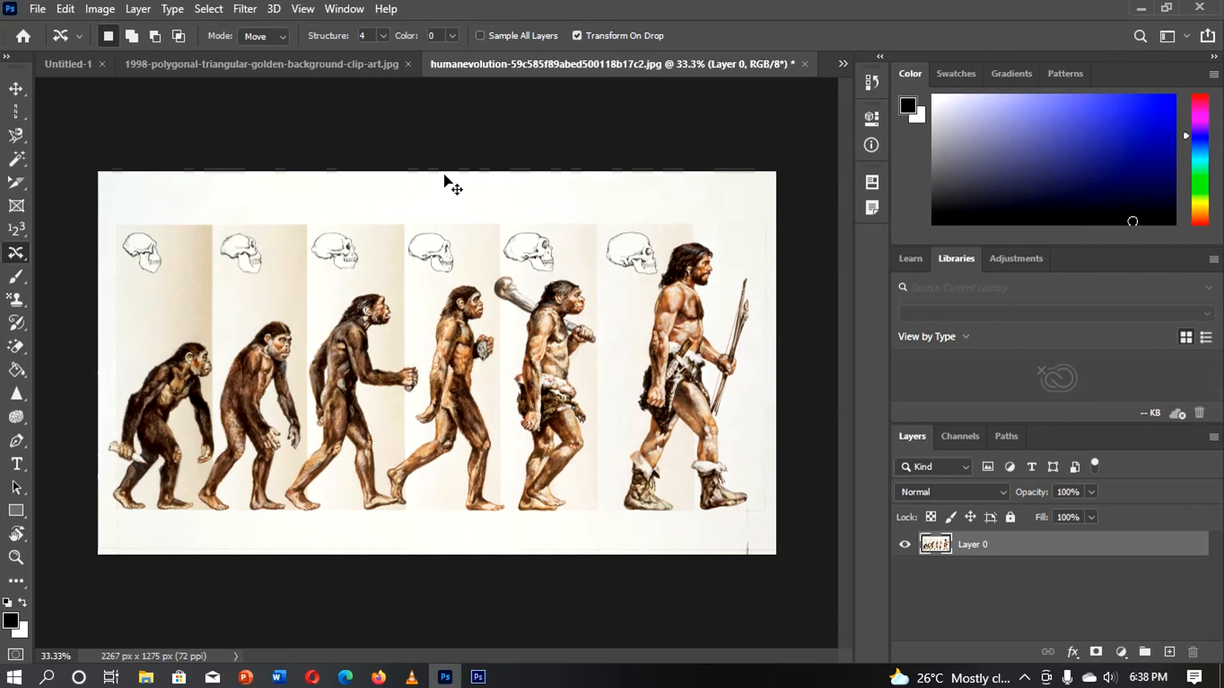
# - Activate the Red Eye tool and switch to the red-eye-before.jpg document
pyautogui.rightClick(15, 258)
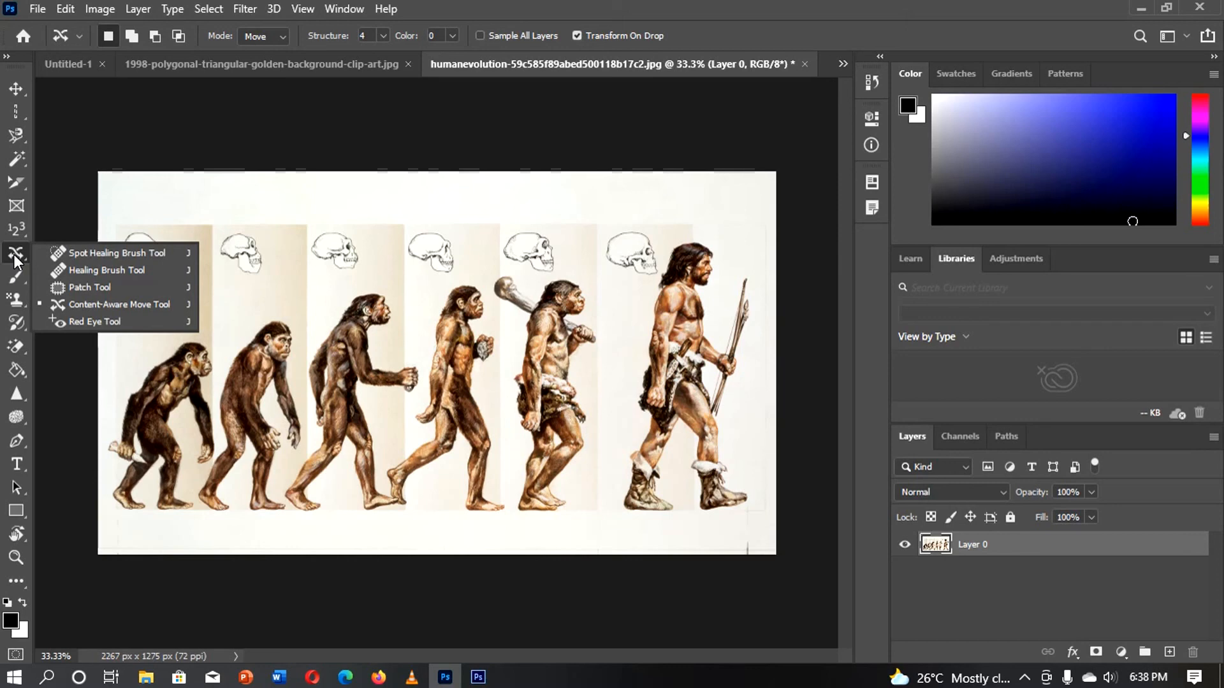
pyautogui.click(95, 321)
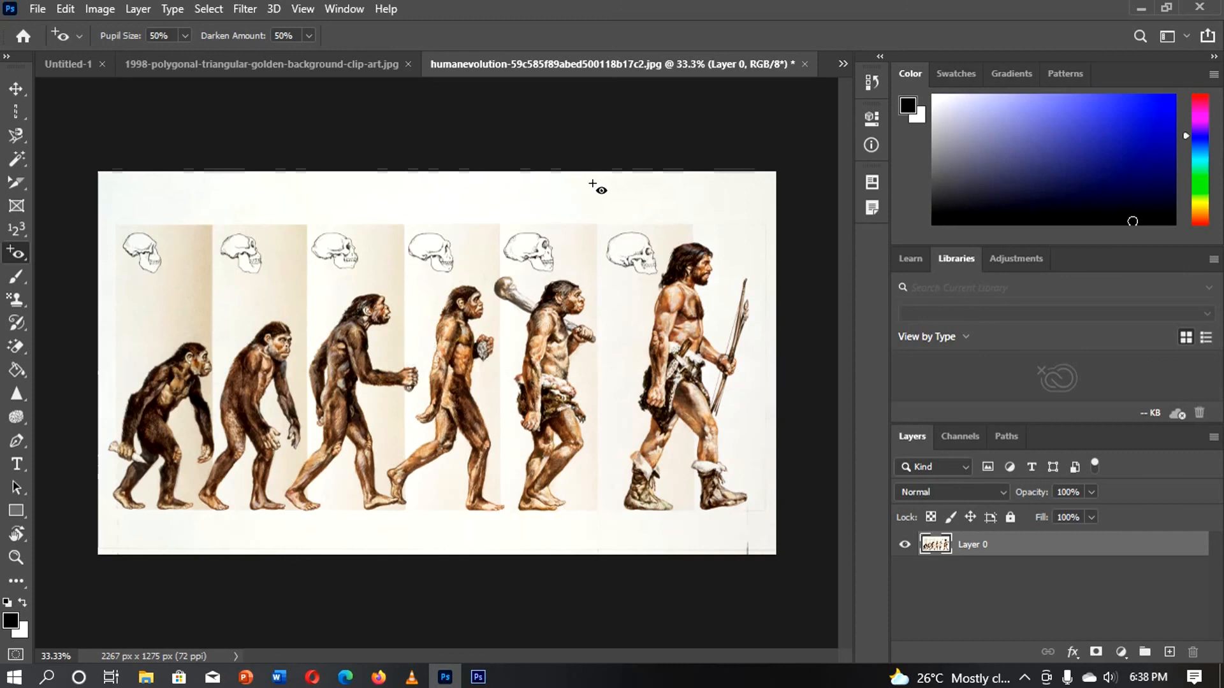
pyautogui.click(840, 63)
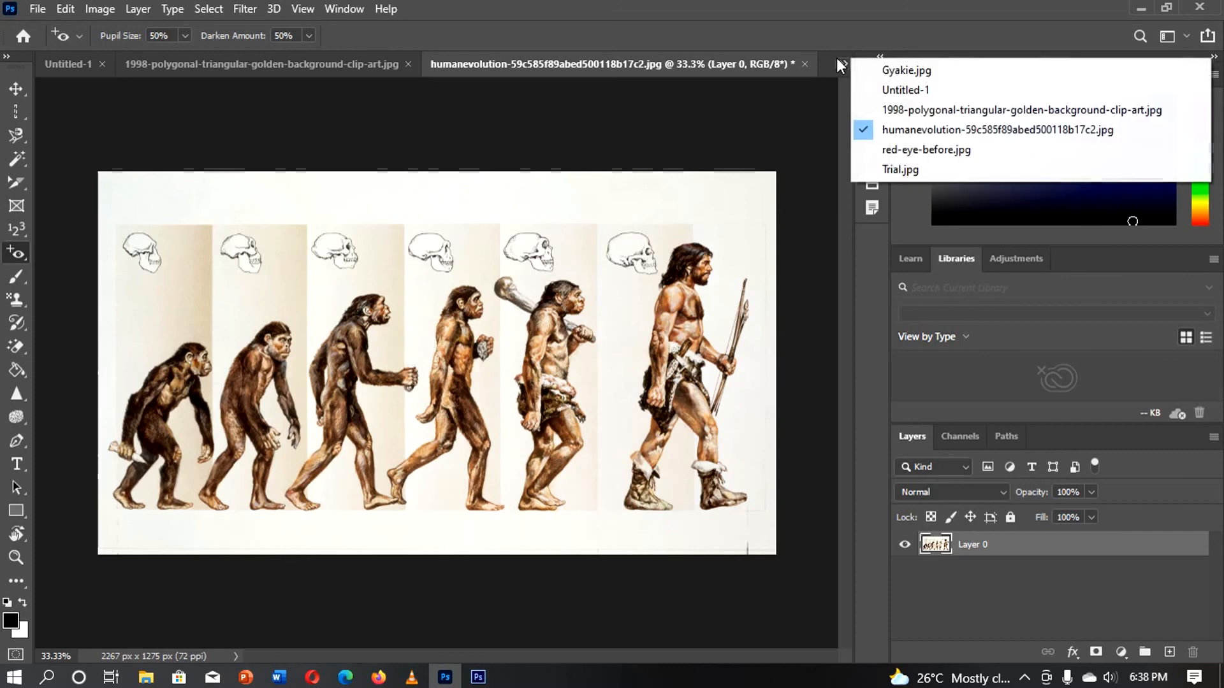
pyautogui.click(909, 152)
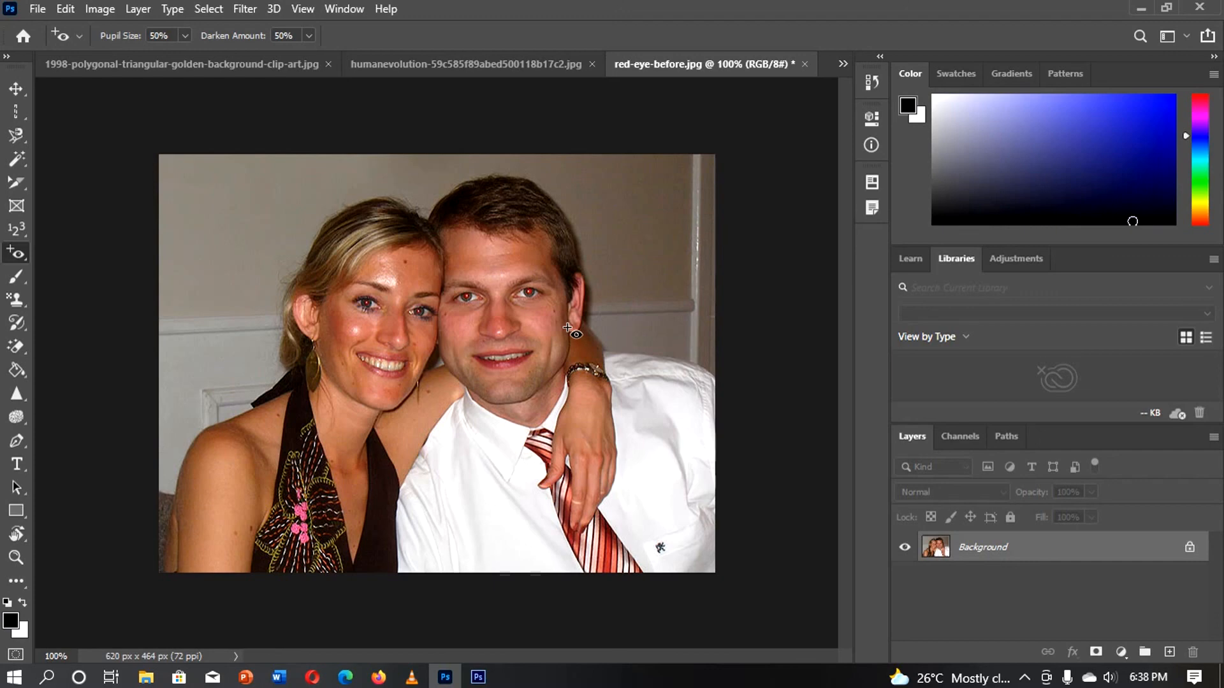
# - Correct the red pupils in both eyes of the woman and the man with the Red Eye tool
pyautogui.hotkey('ctrl', '+')
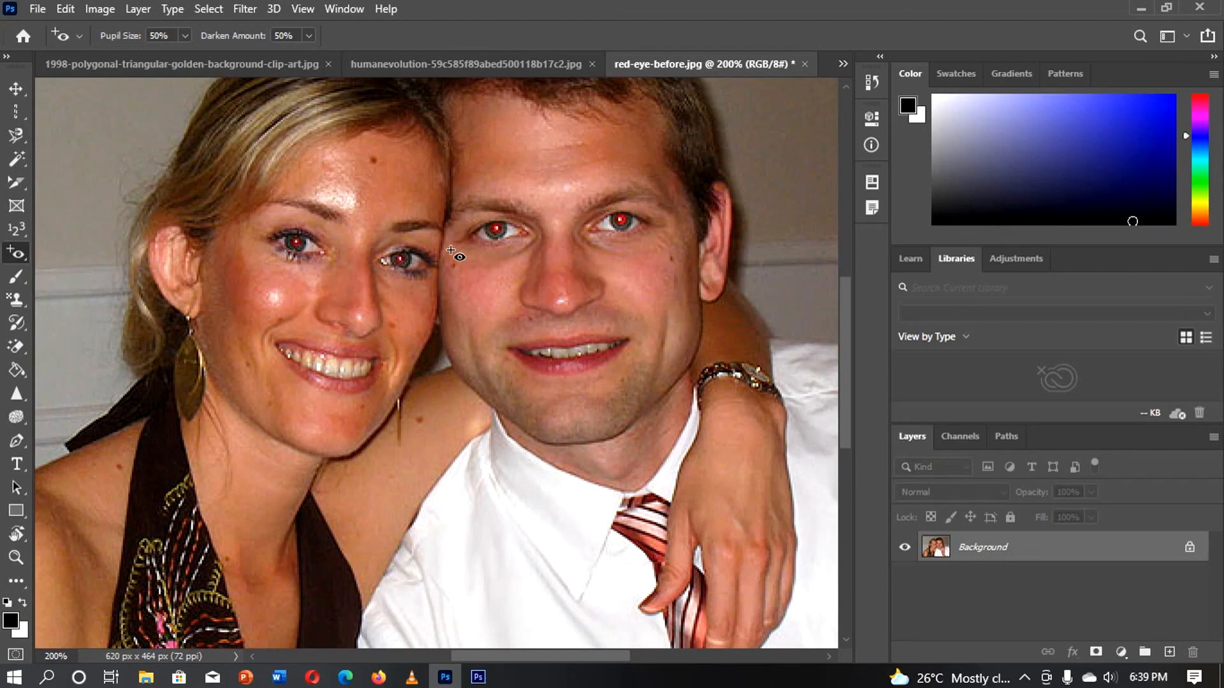
pyautogui.click(290, 237)
pyautogui.click(399, 259)
pyautogui.click(495, 228)
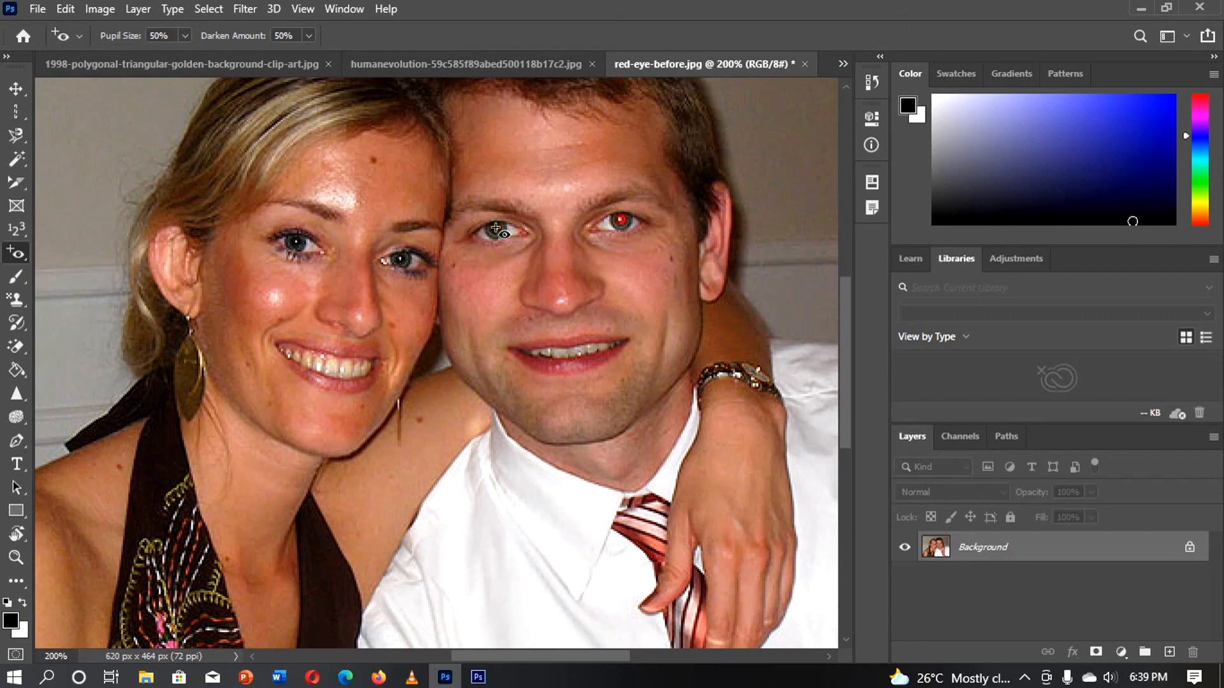
pyautogui.click(621, 220)
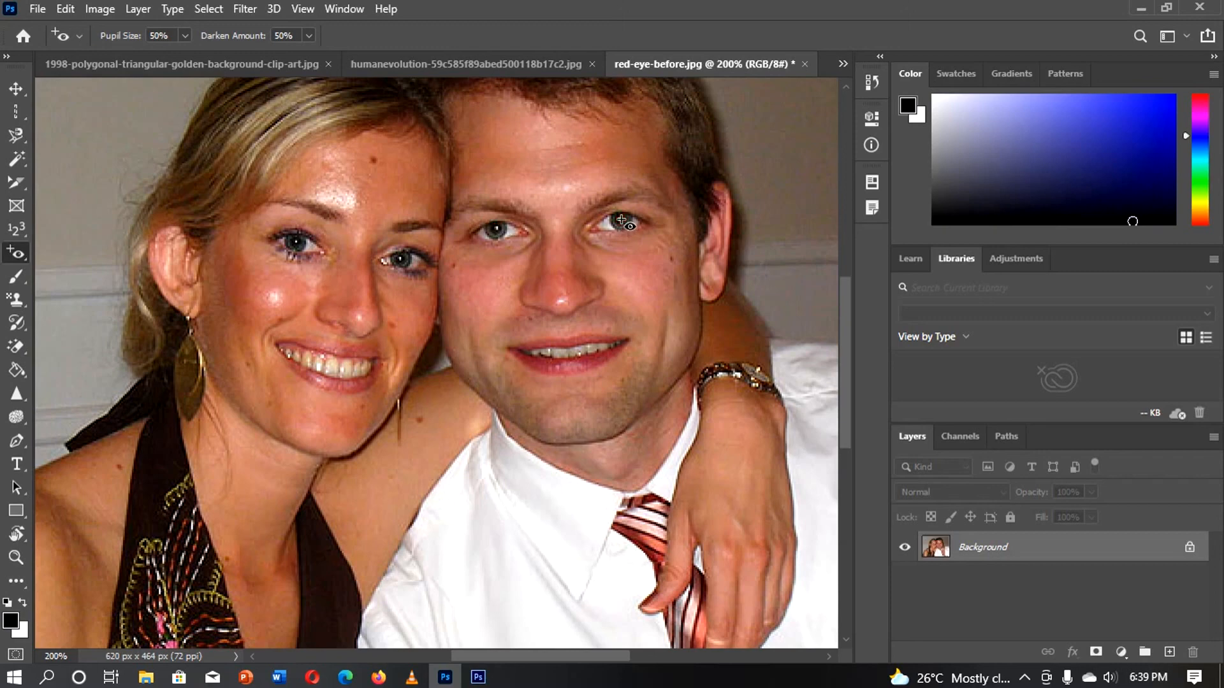